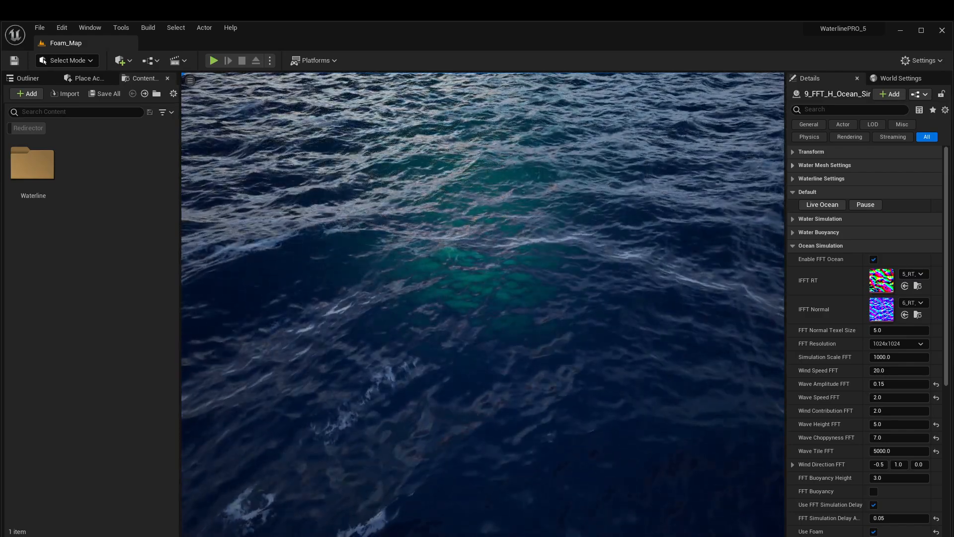
# Open the Water Surface Material from the ocean actor's Waterline Settings to view it, and collapse the settings again.
pyautogui.click(824, 165)
pyautogui.click(825, 165)
pyautogui.click(821, 179)
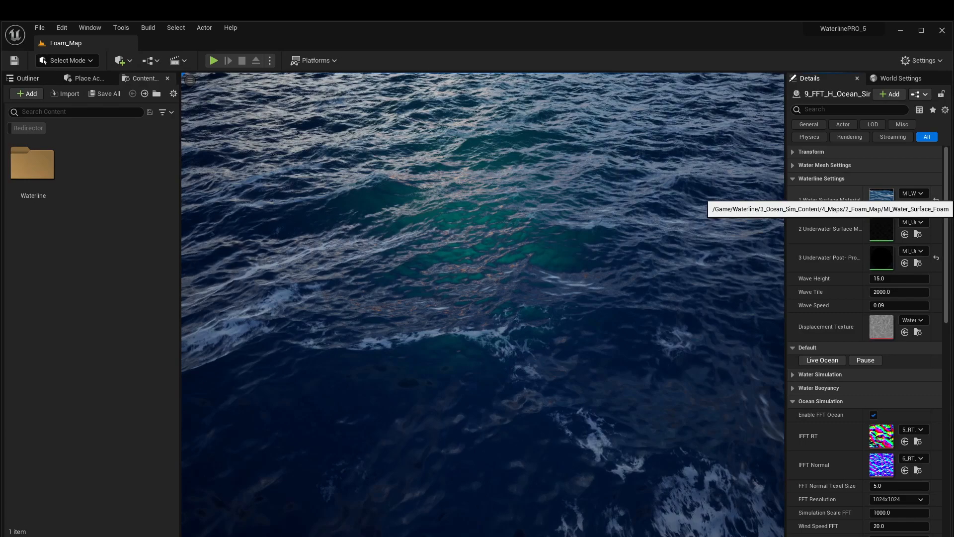
pyautogui.doubleClick(881, 200)
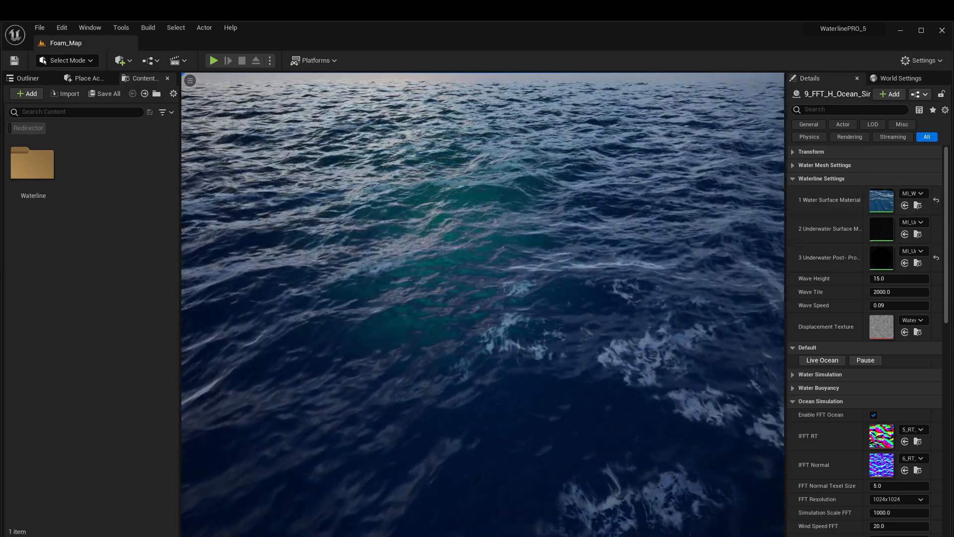
pyautogui.click(793, 178)
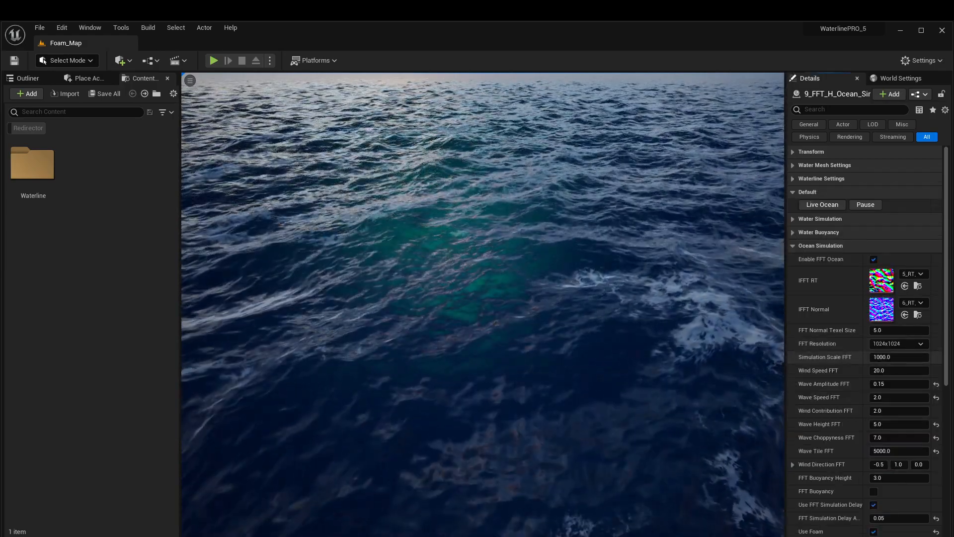
# Set the ocean's Simulation Scale FFT to 500 and rerun the Live Ocean event.
pyautogui.scroll(-2, 865, 348)
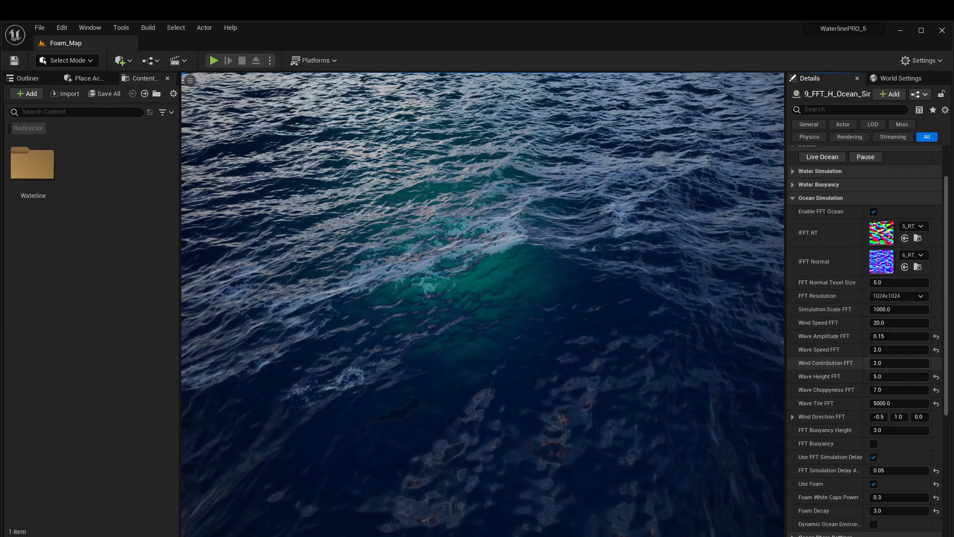
pyautogui.moveTo(482, 304); pyautogui.dragTo(517, 278, button='right')
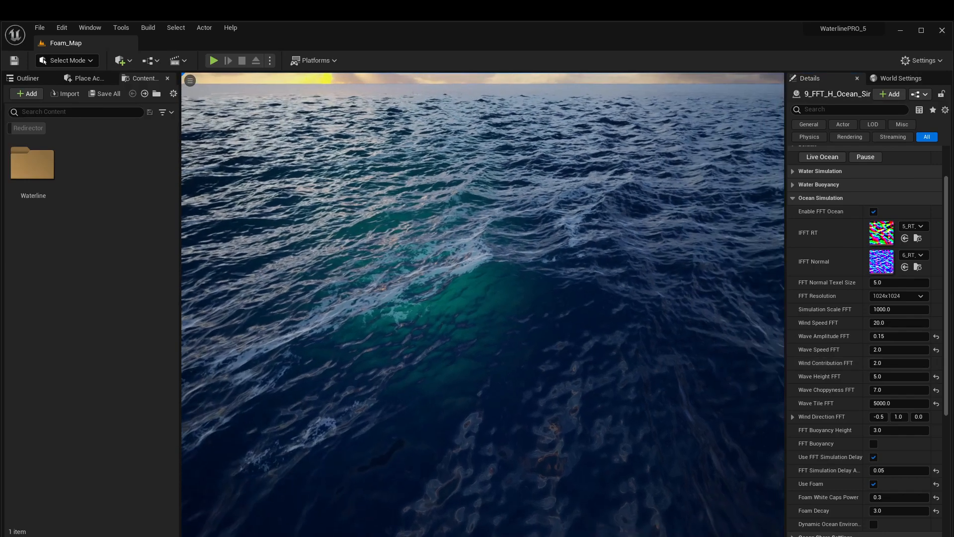
pyautogui.moveTo(482, 304); pyautogui.dragTo(473, 328, button='right')
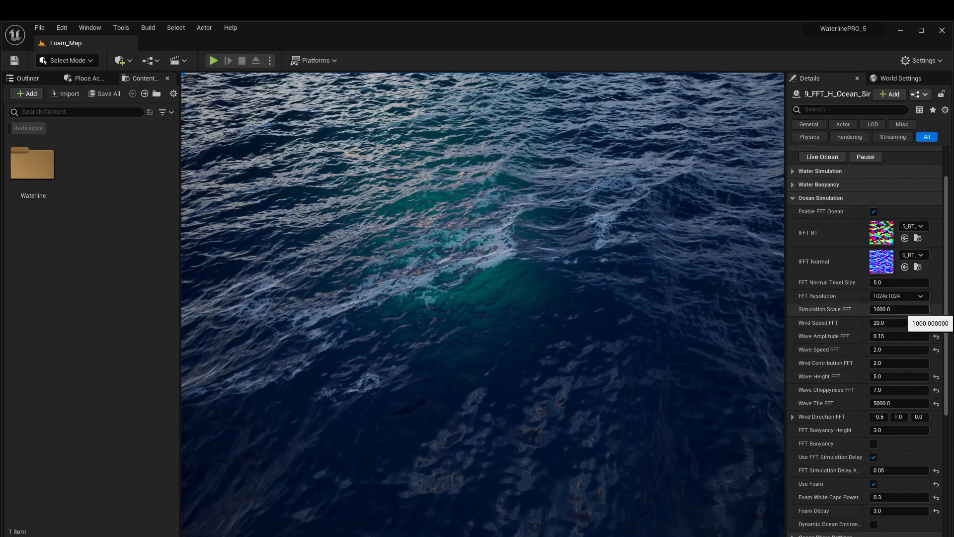
pyautogui.click(899, 309)
pyautogui.write('50')
pyautogui.press('Escape')
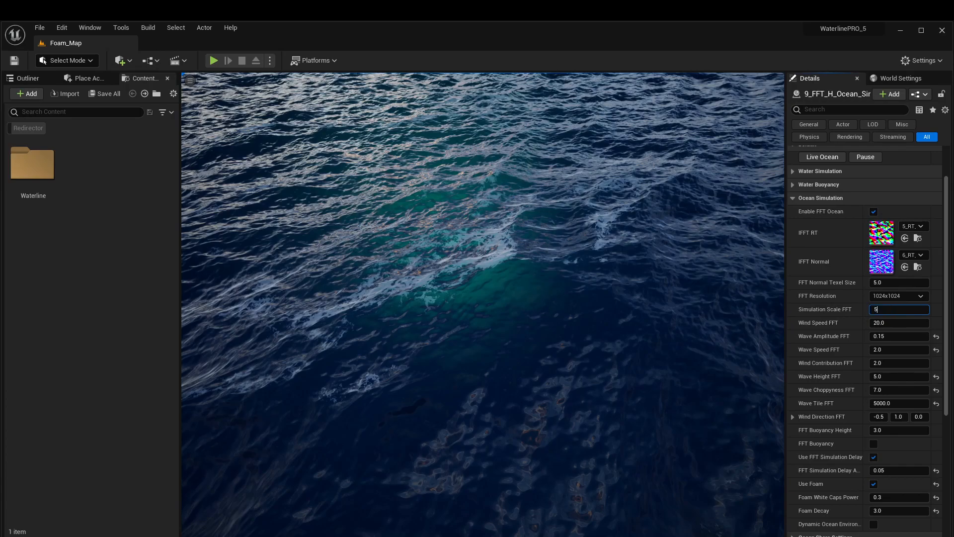
pyautogui.write('500')
pyautogui.press('Return')
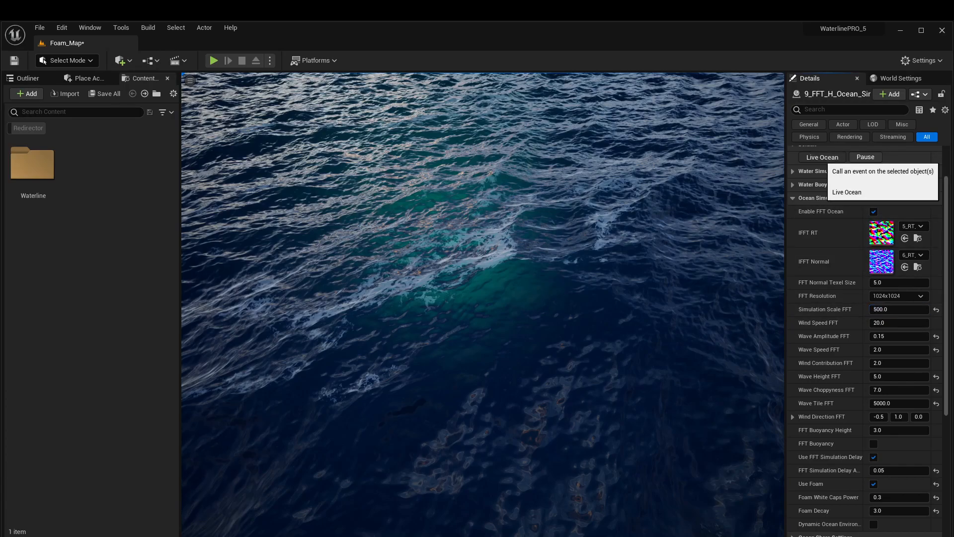
pyautogui.click(822, 158)
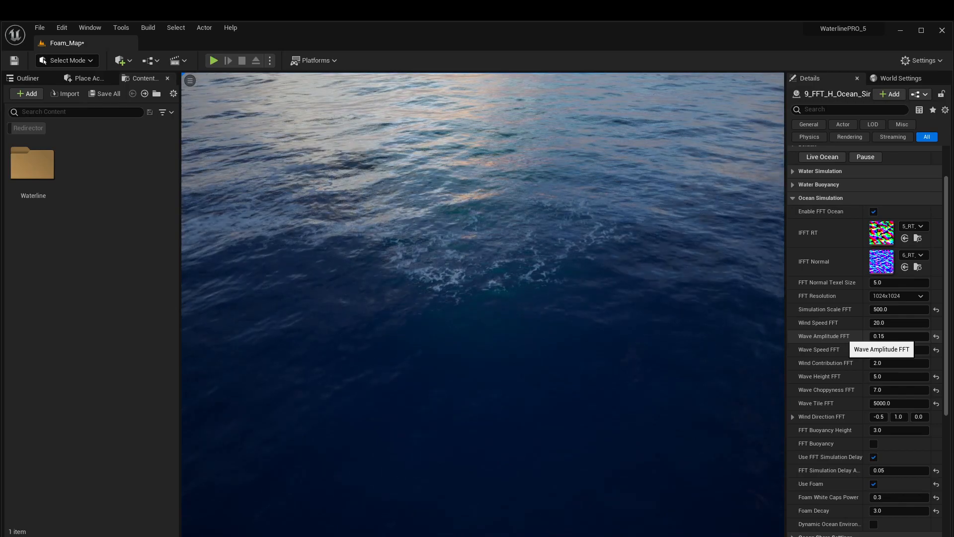
# Try a Wave Amplitude FFT of 0.3 and raise it to 0.5.
pyautogui.scroll(-2, 825, 338)
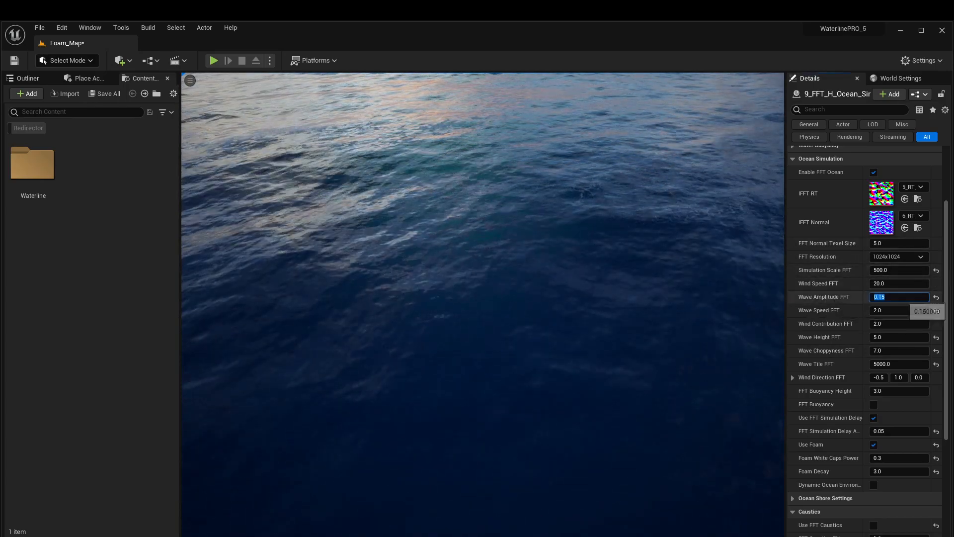
pyautogui.write('0.3')
pyautogui.press('Return')
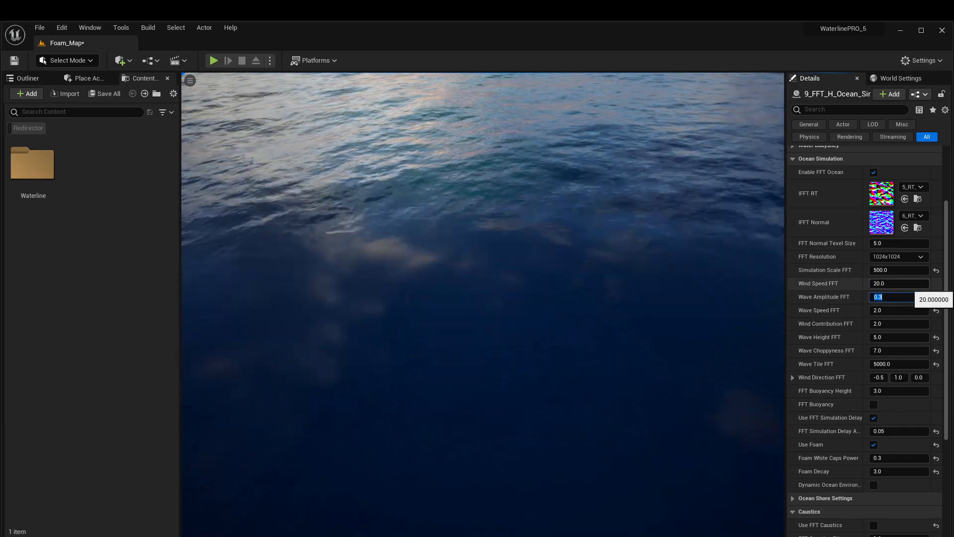
pyautogui.write('5')
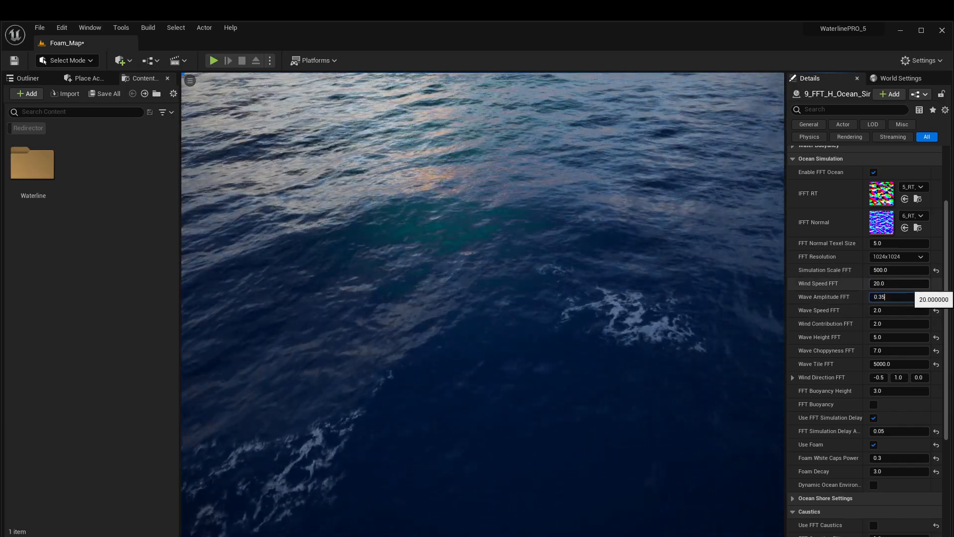
pyautogui.press('BackSpace')
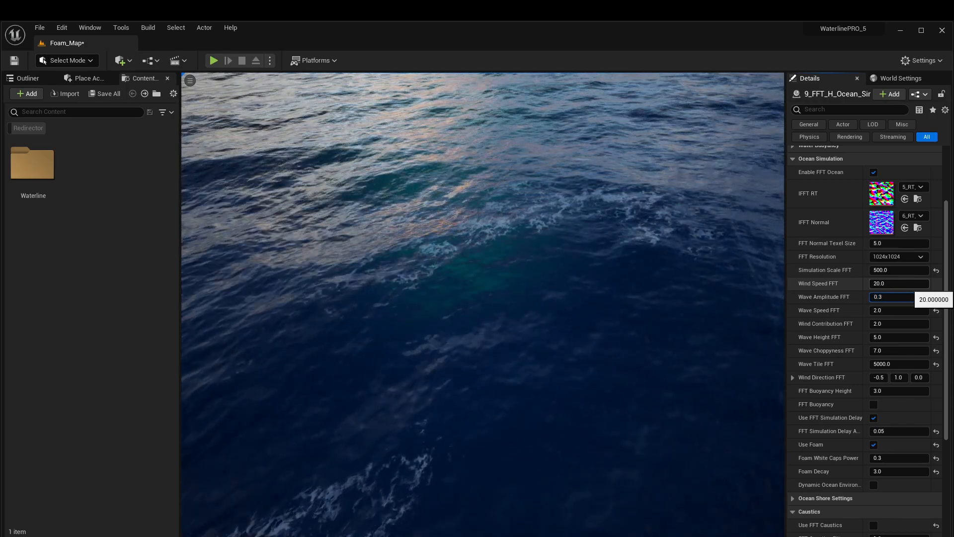
pyautogui.press('BackSpace')
pyautogui.write('5')
pyautogui.press('Return')
pyautogui.moveTo(482, 303)
pyautogui.mouseDown(button='right')
pyautogui.moveTo(534, 316)
pyautogui.moveTo(472, 264)
pyautogui.moveTo(453, 271)
pyautogui.moveTo(489, 318)
pyautogui.mouseUp(button='right')
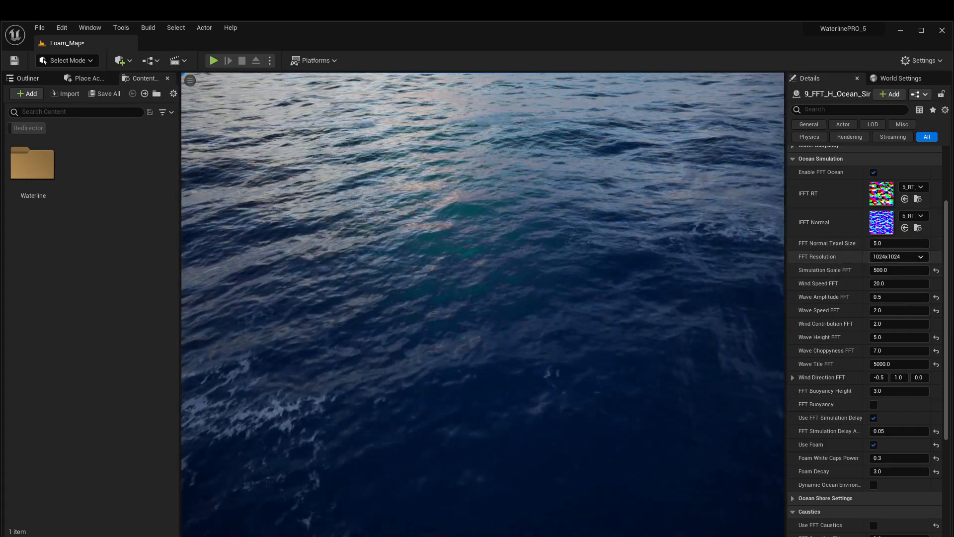
# Change the ocean's FFT Resolution to 512x512.
pyautogui.scroll(2, 905, 261)
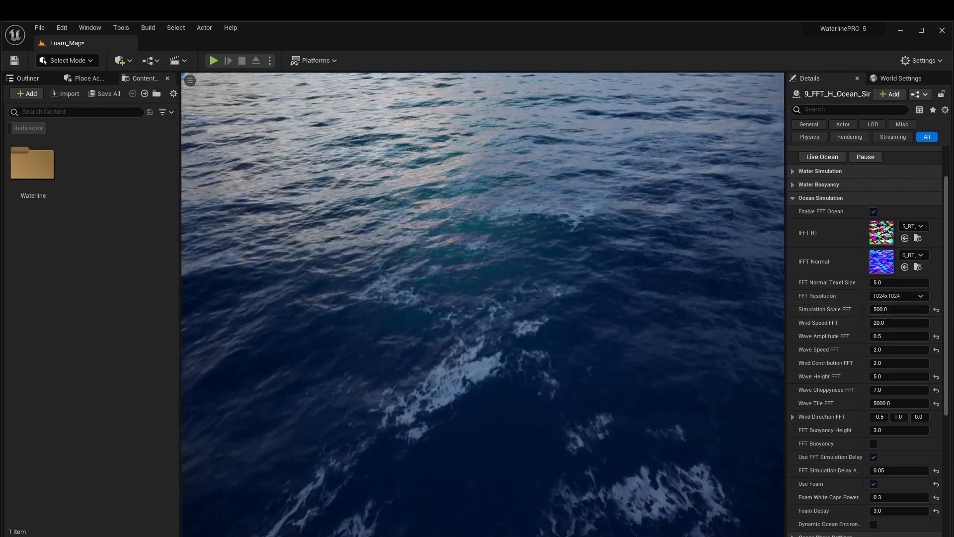
pyautogui.click(899, 296)
pyautogui.click(890, 334)
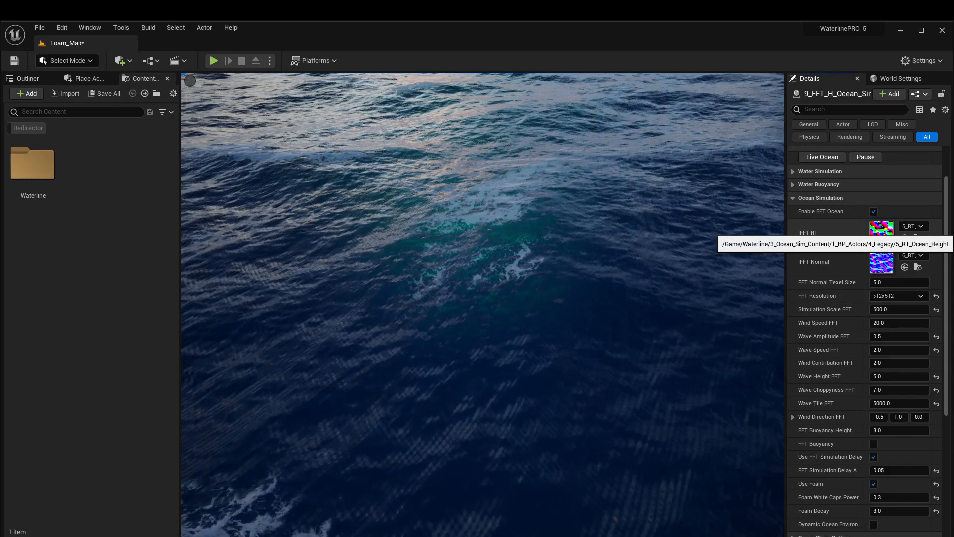
# Open the IFFT RT render target 5_RT_Ocean_Height and set its Size X and Size Y to 512.
pyautogui.doubleClick(881, 230)
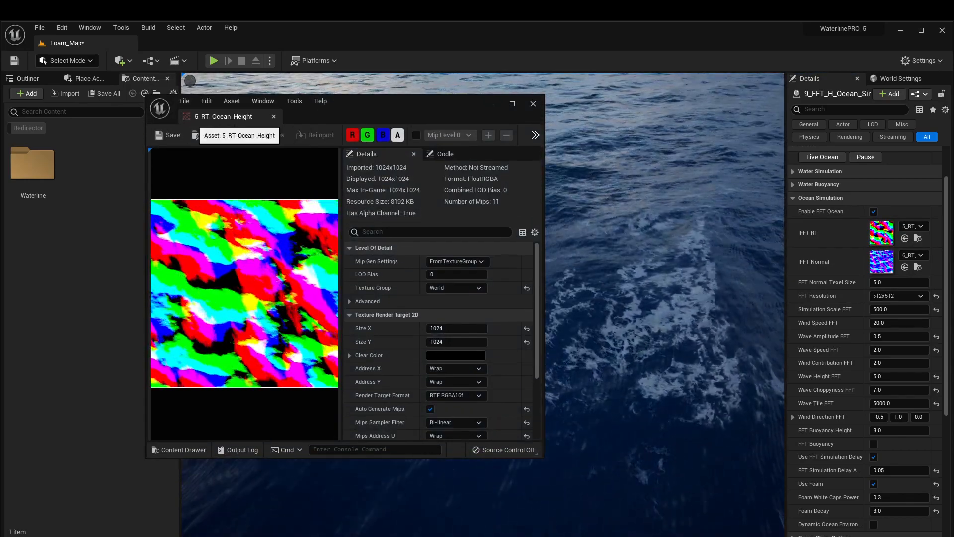
pyautogui.moveTo(368, 109); pyautogui.dragTo(446, 118)
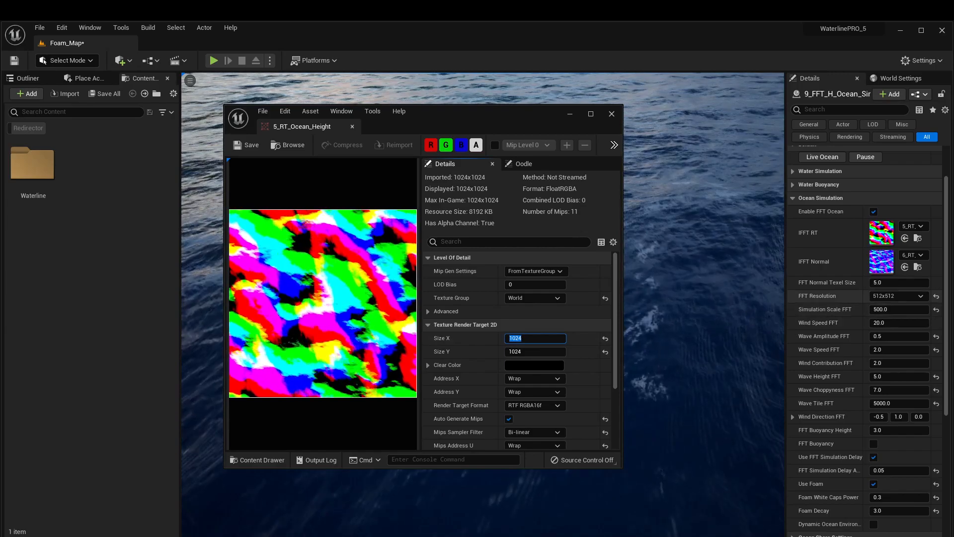
pyautogui.write('5')
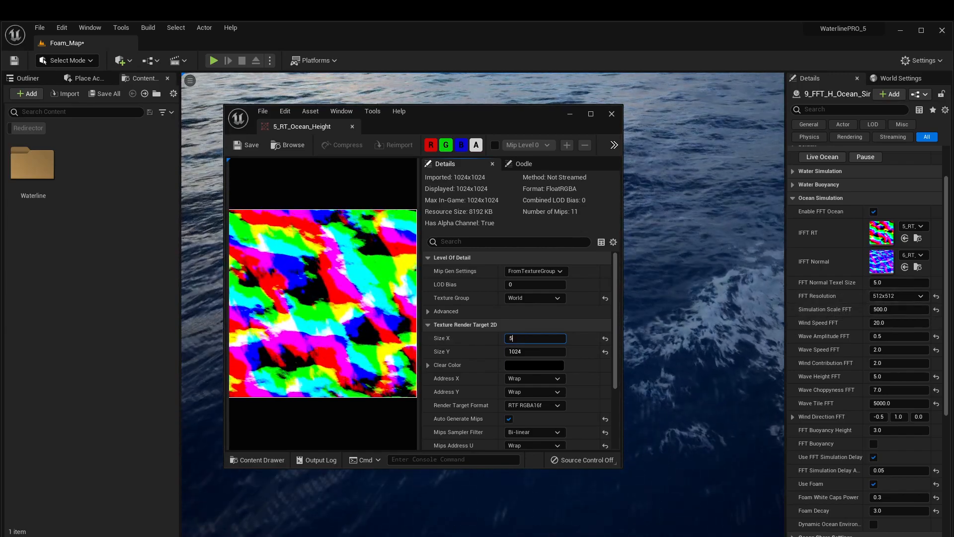
pyautogui.press('Tab')
pyautogui.write('52')
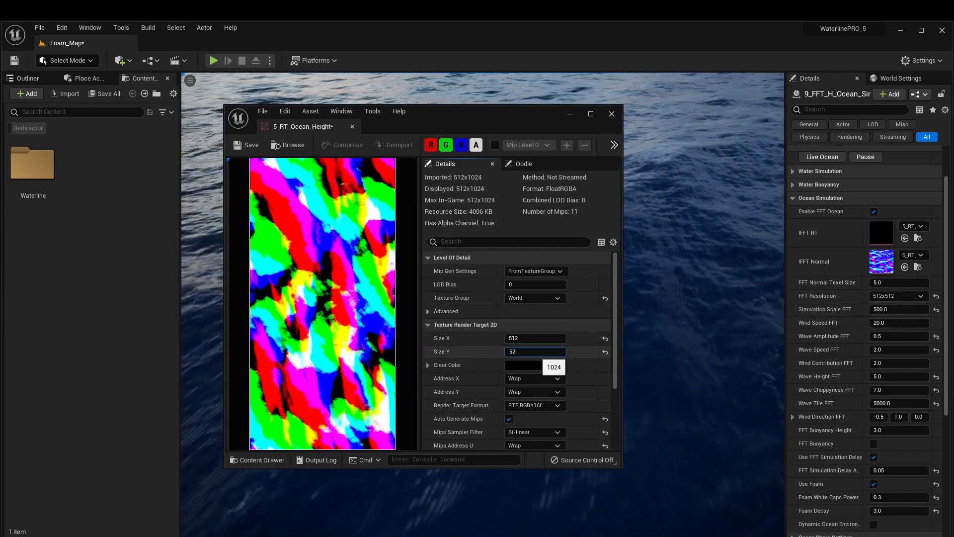
pyautogui.press('BackSpace')
pyautogui.write('12')
pyautogui.press('Return')
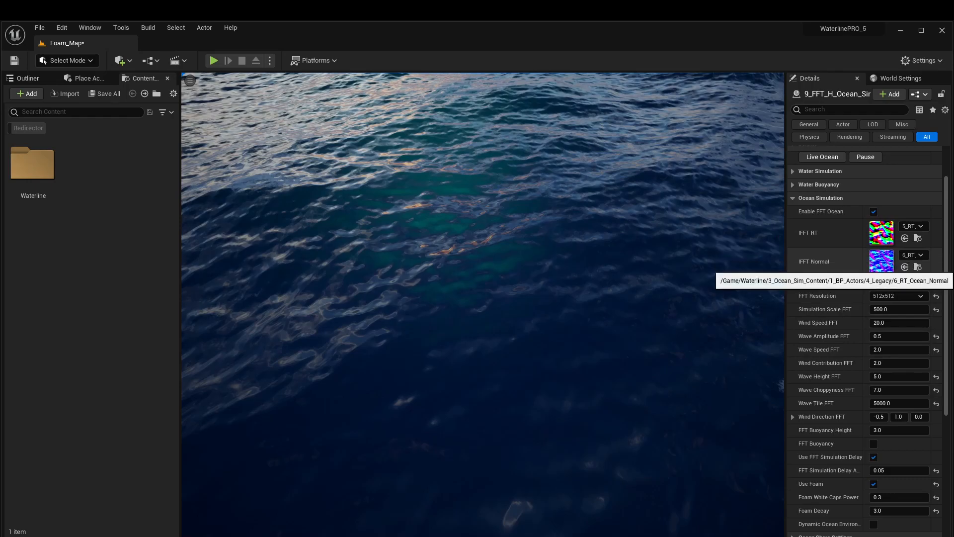
# Open the IFFT Normal render target 6_RT_Ocean_Normal and set its Size X and Size Y to 1024.
pyautogui.doubleClick(882, 263)
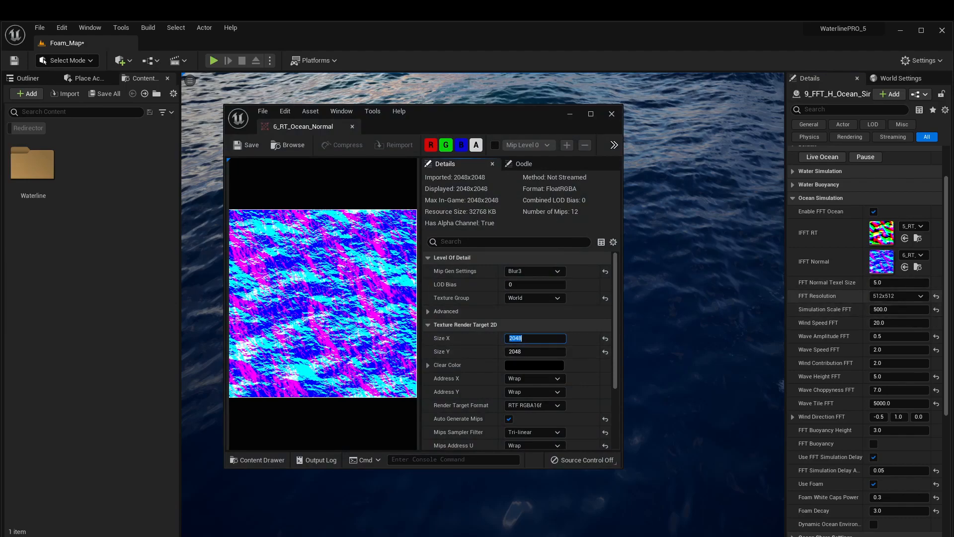
pyautogui.write('24')
pyautogui.press('Tab')
pyautogui.write('1024')
pyautogui.press('Return')
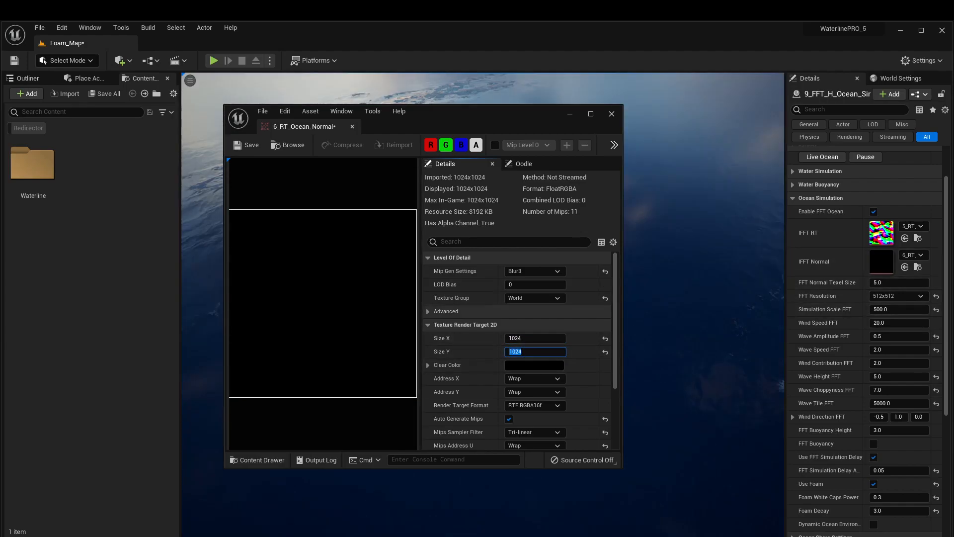
# Rerun the Live Ocean event with the texture editor moved aside, inspect the water, and close the editor.
pyautogui.moveTo(695, 299); pyautogui.dragTo(677, 274, button='right')
pyautogui.moveTo(422, 114); pyautogui.dragTo(400, 394)
pyautogui.click(822, 157)
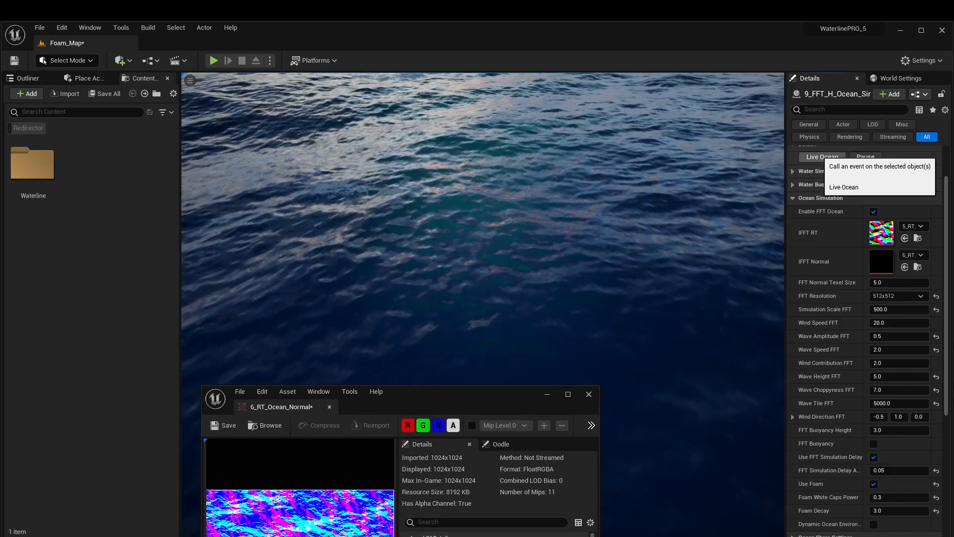
pyautogui.moveTo(646, 279); pyautogui.dragTo(672, 281, button='right')
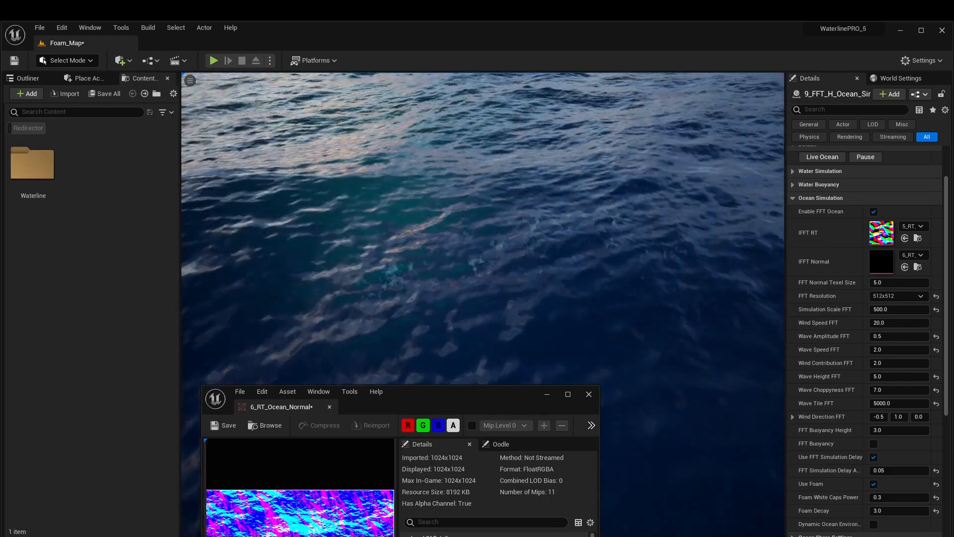
pyautogui.moveTo(447, 398); pyautogui.dragTo(410, 397)
pyautogui.click(551, 394)
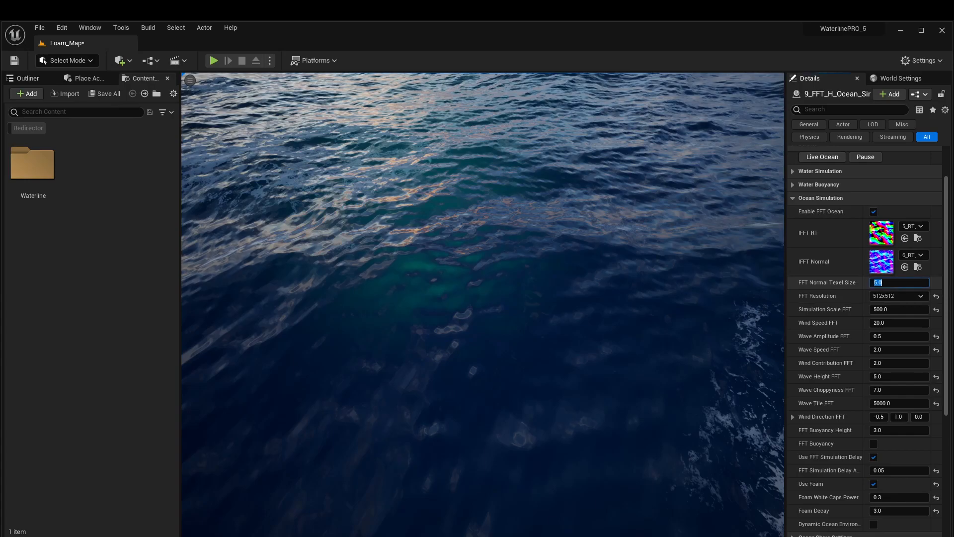
# Compare FFT Normal Texel Size values of 10 and 5 on the live ocean, and keep 10.
pyautogui.click(816, 157)
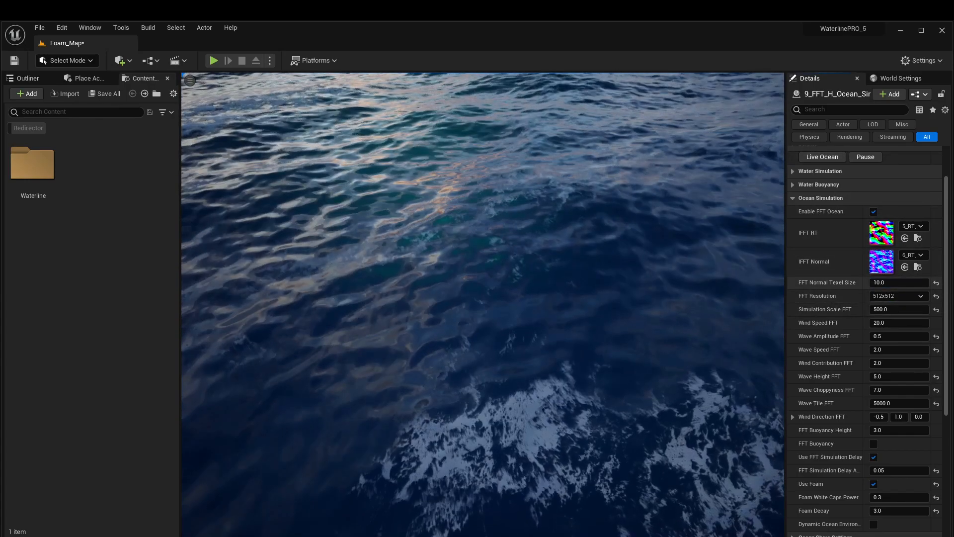
pyautogui.click(899, 283)
pyautogui.write('5')
pyautogui.press('Return')
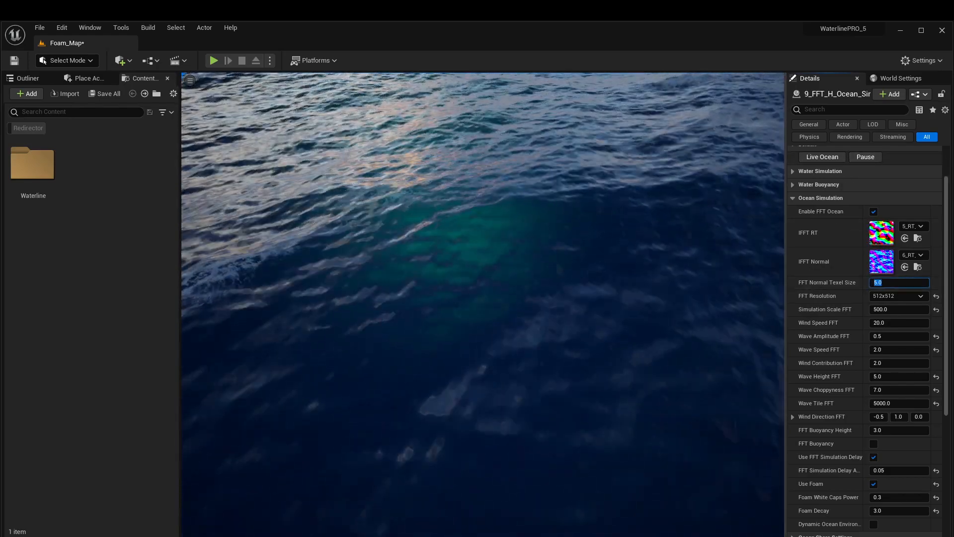
pyautogui.moveTo(482, 303)
pyautogui.mouseDown(button='right')
pyautogui.moveTo(547, 304)
pyautogui.moveTo(502, 239)
pyautogui.moveTo(596, 239)
pyautogui.moveTo(492, 313)
pyautogui.mouseUp(button='right')
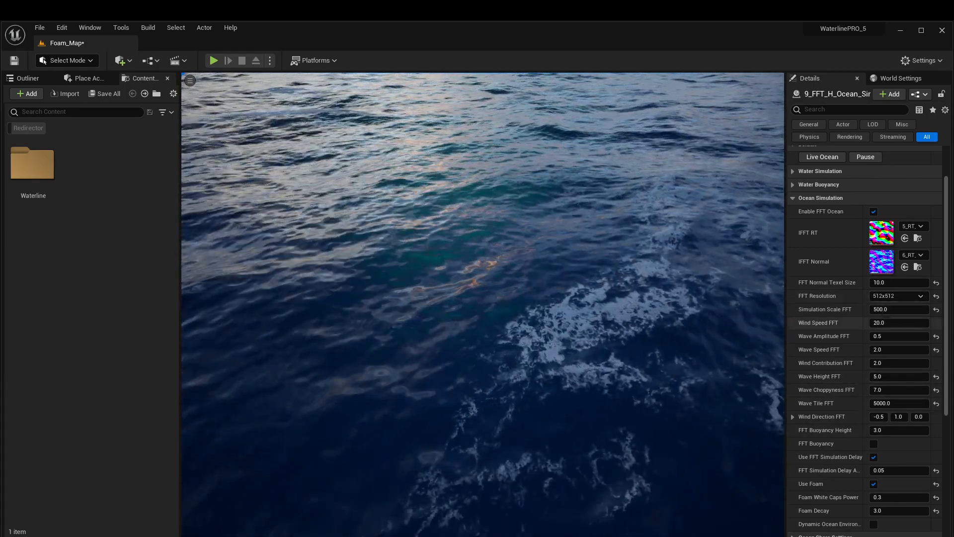
# Set the ocean's Wave Tile FFT to 3000.
pyautogui.click(878, 404)
pyautogui.click(875, 404)
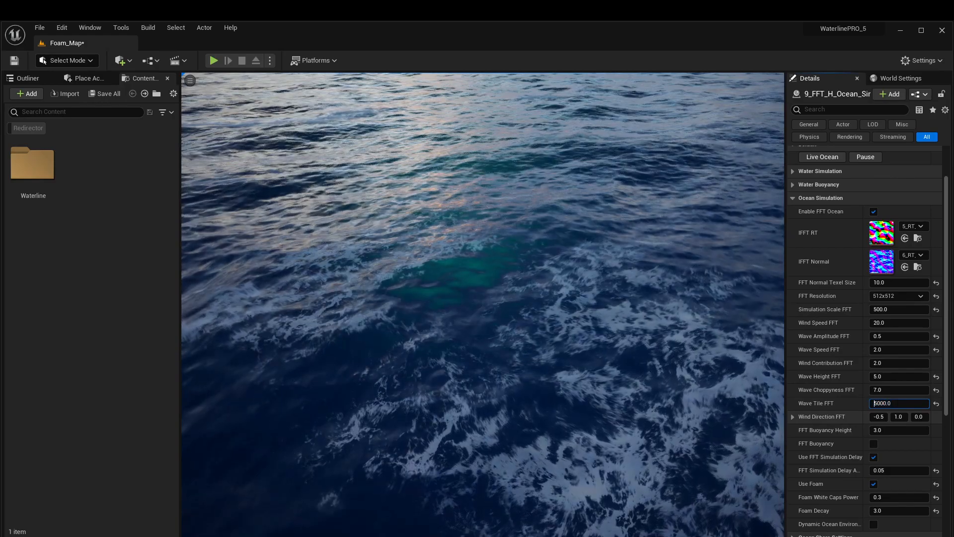
pyautogui.press('Right')
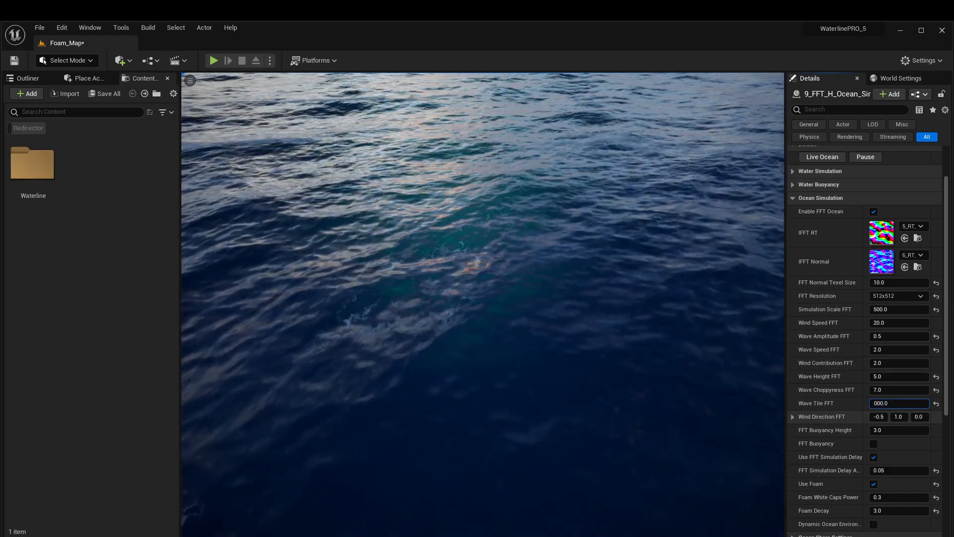
pyautogui.write('3')
pyautogui.press('Return')
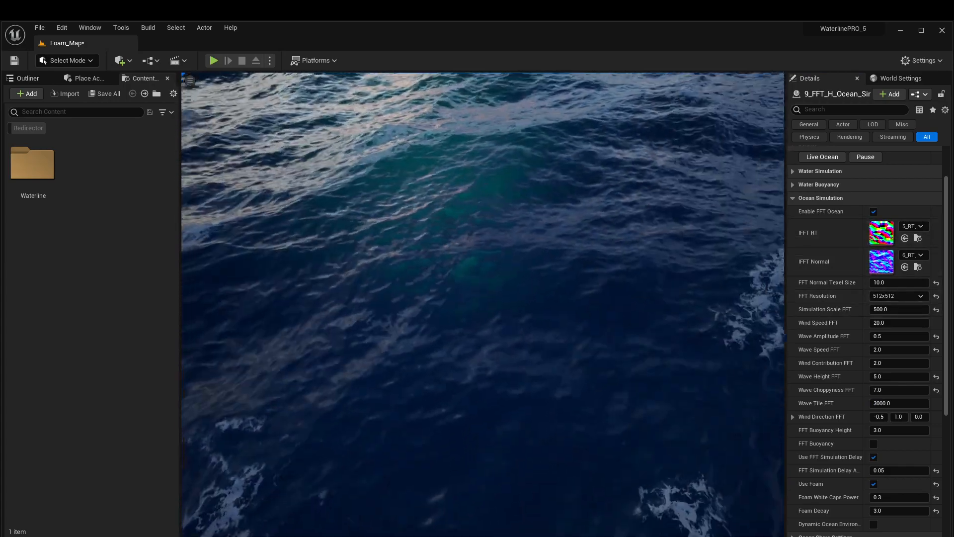
# Set the Wave Choppyness FFT to 10 and inspect the foamy wave crests up close.
pyautogui.moveTo(482, 309); pyautogui.dragTo(482, 278, button='right')
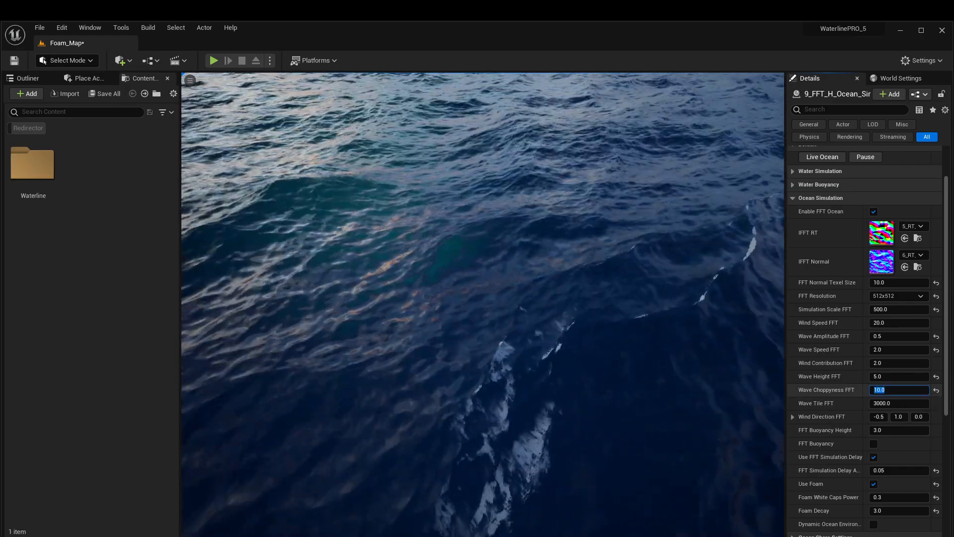
pyautogui.moveTo(482, 303); pyautogui.dragTo(452, 273, button='right')
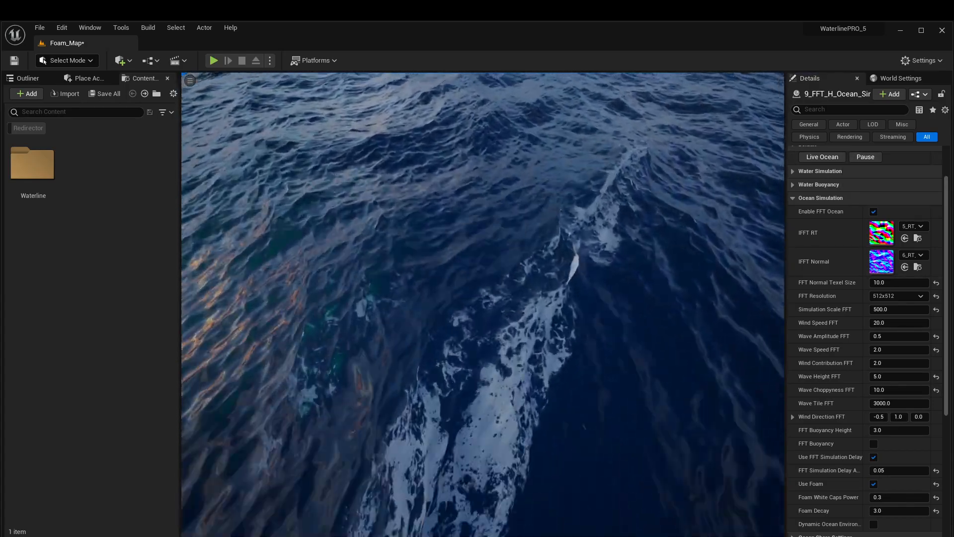
pyautogui.moveTo(482, 303); pyautogui.dragTo(489, 234, button='right')
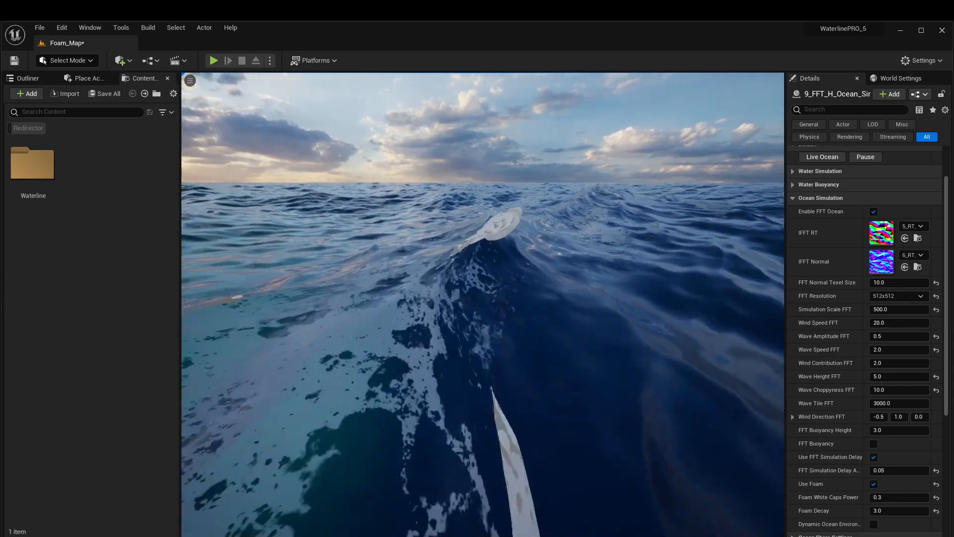
# Try Wave Choppyness FFT values of 8, 7.5 and 10 on the ocean, rerunning the Live Ocean event to compare the crests.
pyautogui.moveTo(489, 233); pyautogui.dragTo(496, 303, button='right')
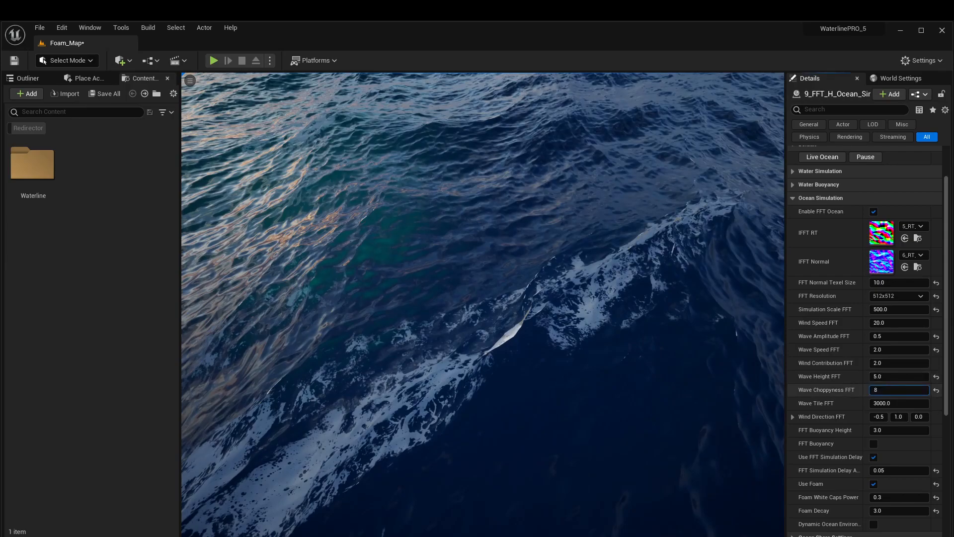
pyautogui.click(829, 158)
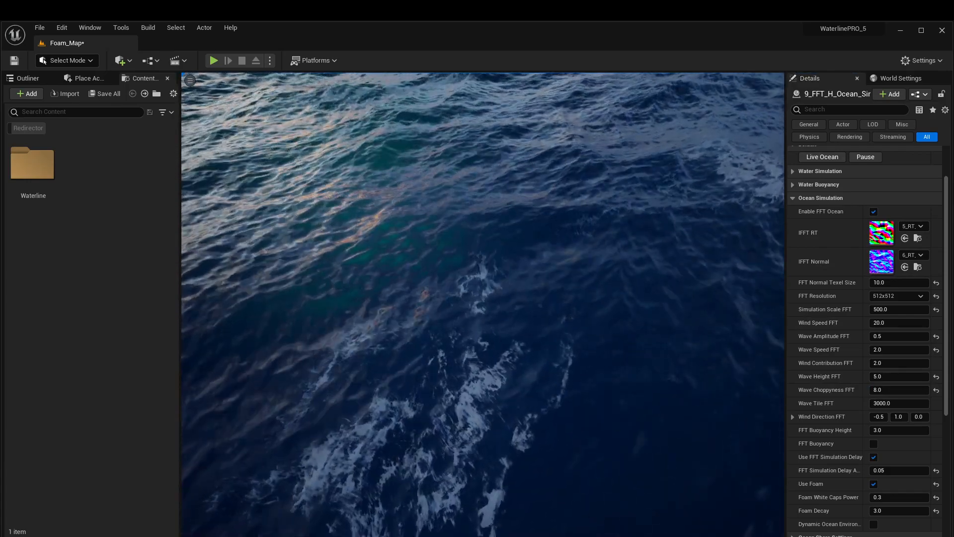
pyautogui.click(891, 390)
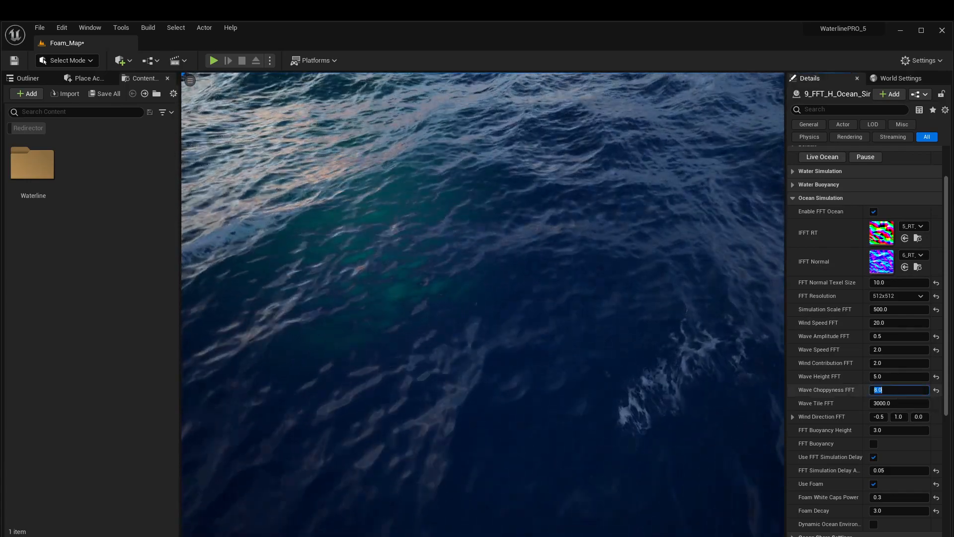
pyautogui.write('7.5')
pyautogui.press('Return')
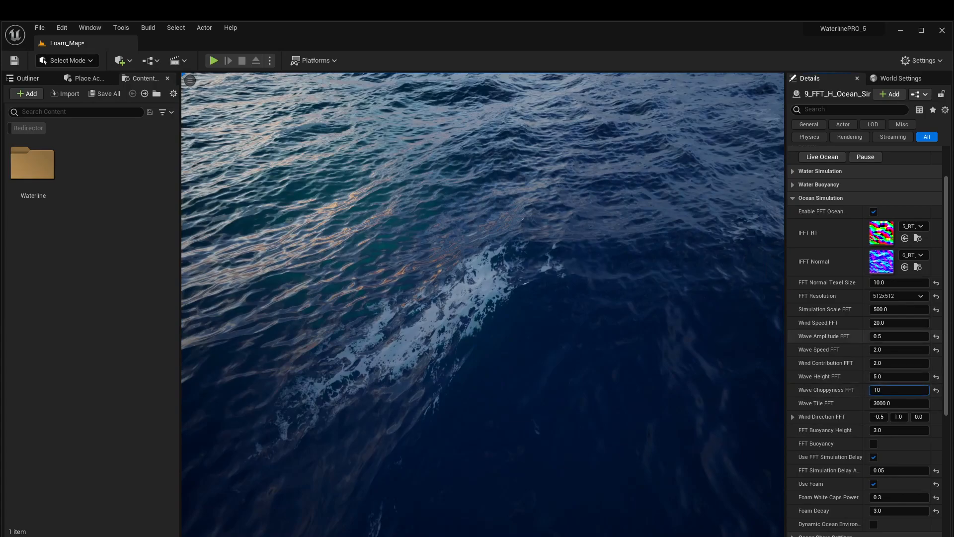
pyautogui.click(834, 157)
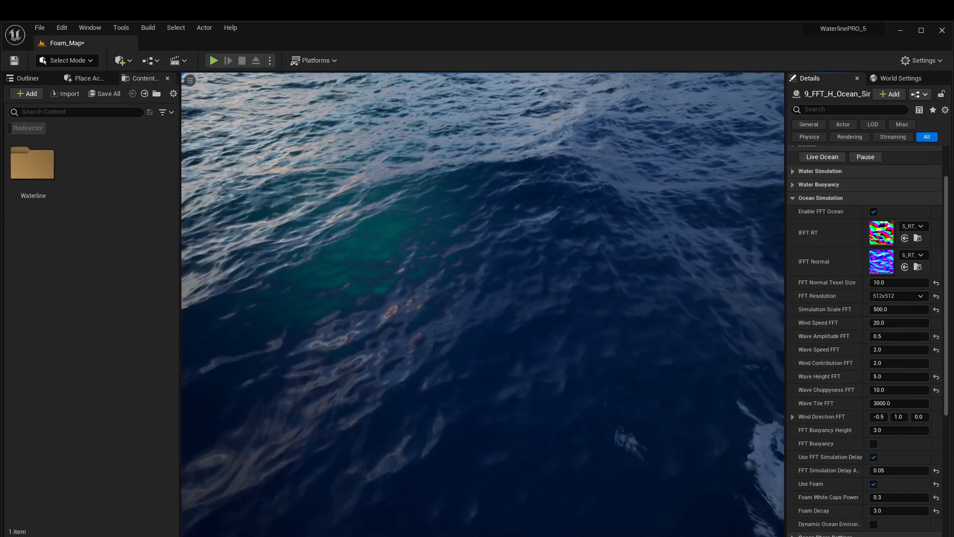
# Set the ocean's Wave Choppyness FFT to 15 and use the Pause and Live Ocean events to examine the wave crests.
pyautogui.click(890, 389)
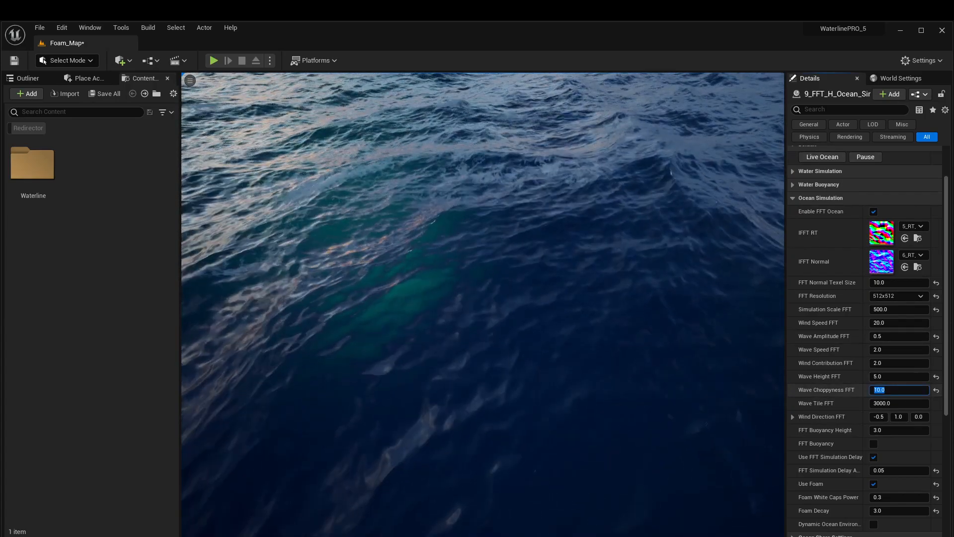
pyautogui.write('15')
pyautogui.press('Return')
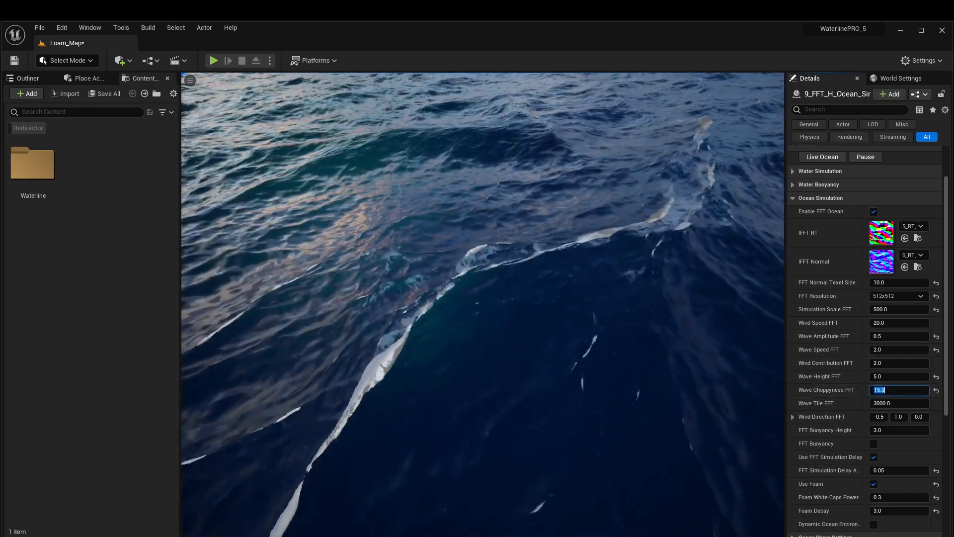
pyautogui.click(863, 157)
pyautogui.click(831, 157)
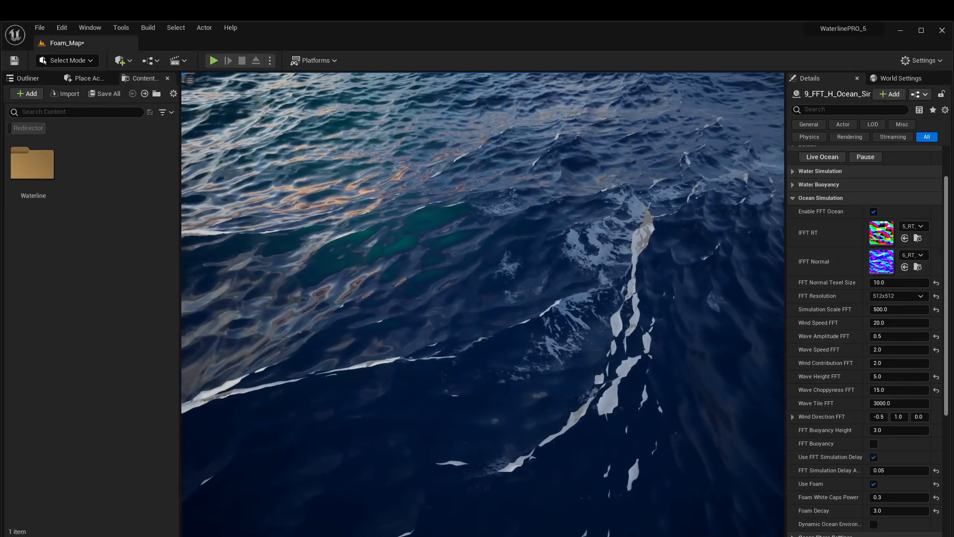
# Open the ocean's water surface material, MI_Water_Surface_Foam, place its editor over the viewport, and close the 6_RT_Ocean_Normal texture.
pyautogui.scroll(2, 865, 261)
pyautogui.click(793, 165)
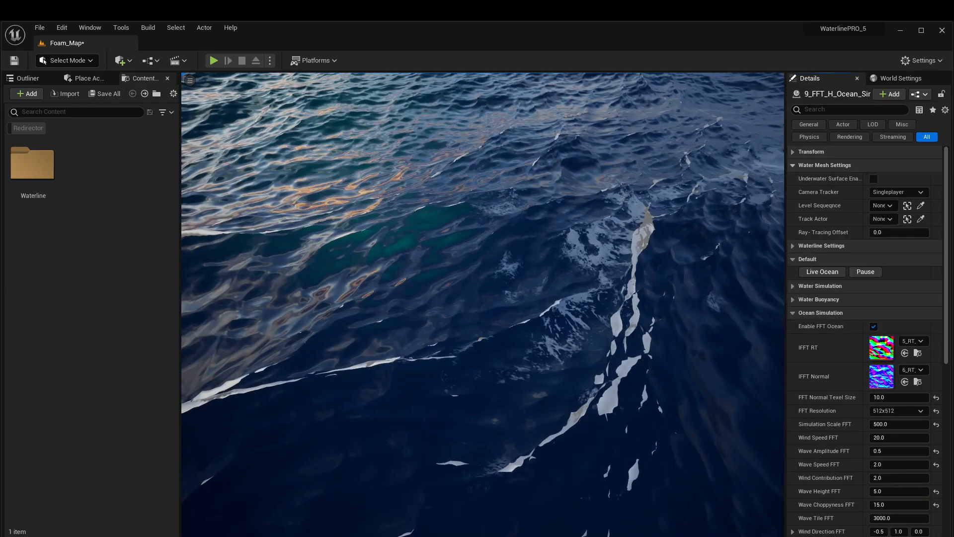
pyautogui.click(793, 164)
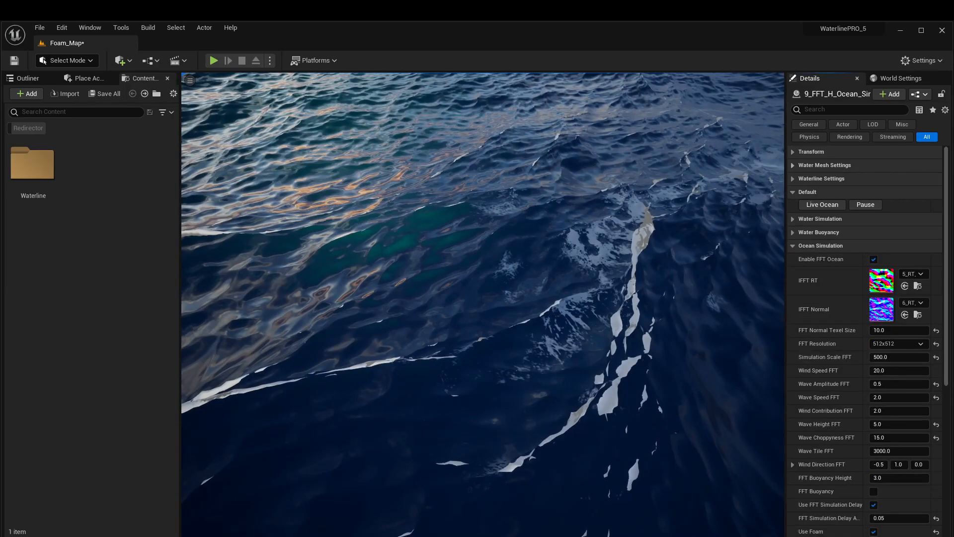
pyautogui.click(793, 165)
pyautogui.click(793, 165)
pyautogui.click(793, 179)
pyautogui.doubleClick(881, 198)
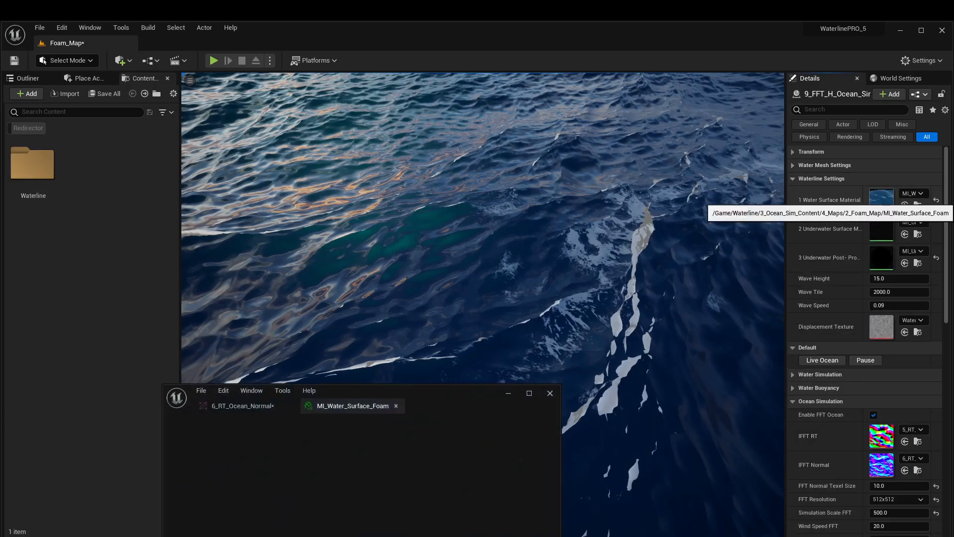
pyautogui.moveTo(427, 397); pyautogui.dragTo(537, 87)
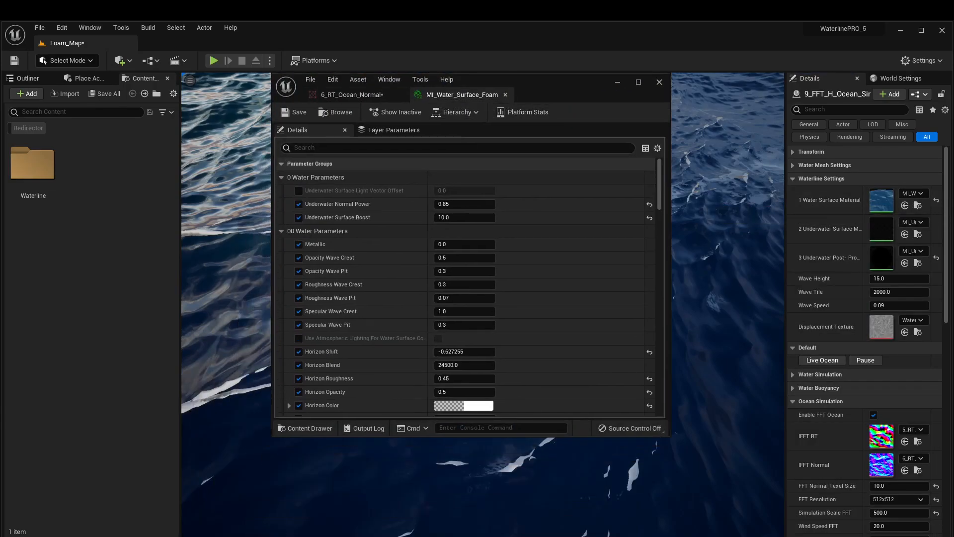
pyautogui.click(399, 94)
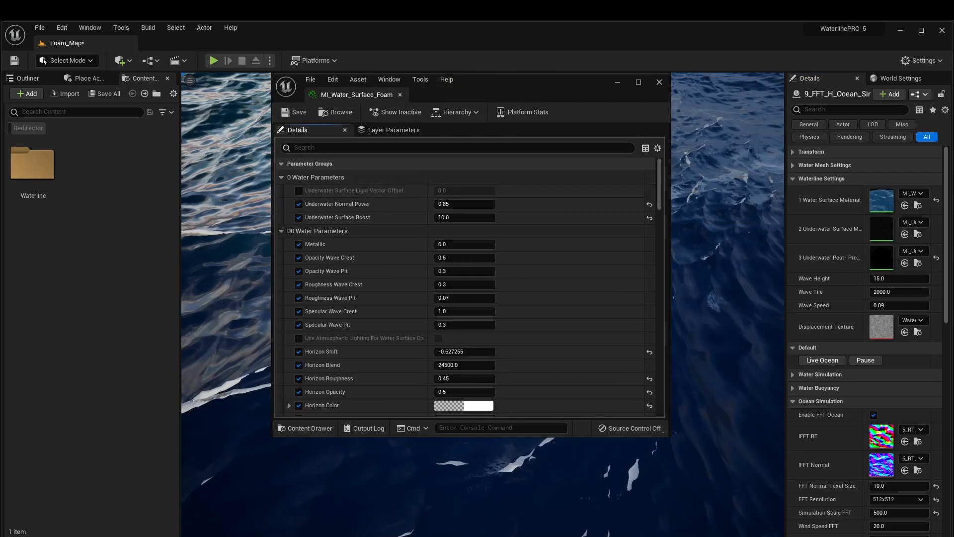
# Find the two-sided options in MI_Water_Surface_Foam, disable Two Sided and Use Two Sided Material Normals, and minimize the editor.
pyautogui.write('two')
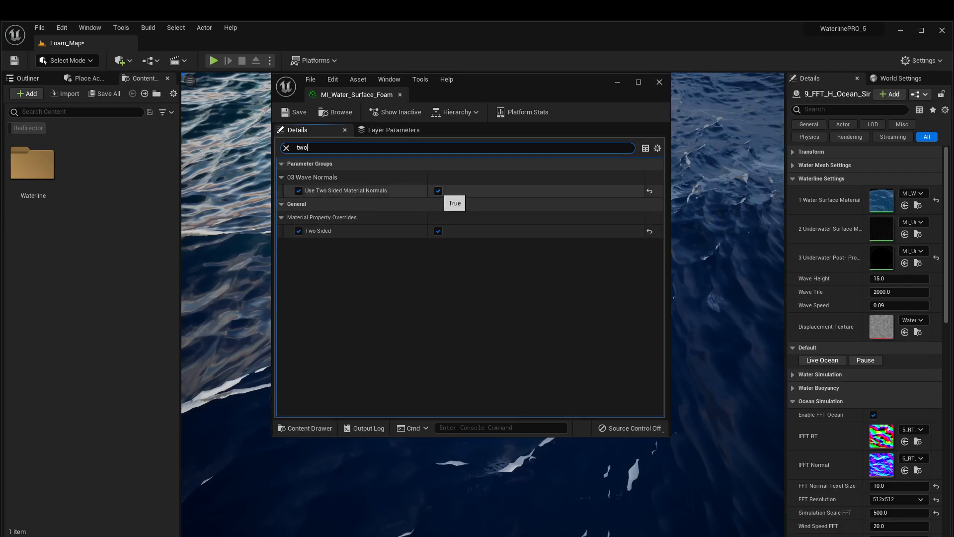
pyautogui.click(438, 231)
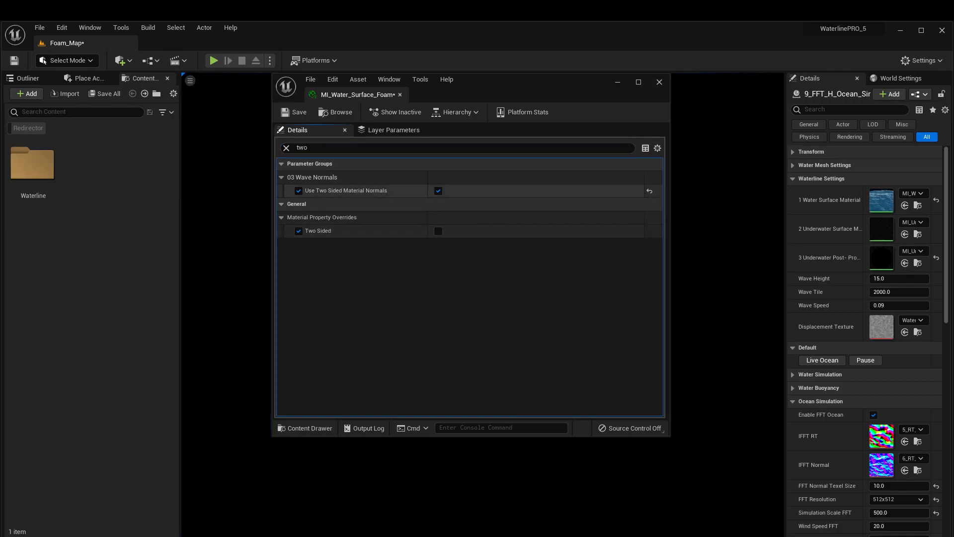
pyautogui.click(438, 190)
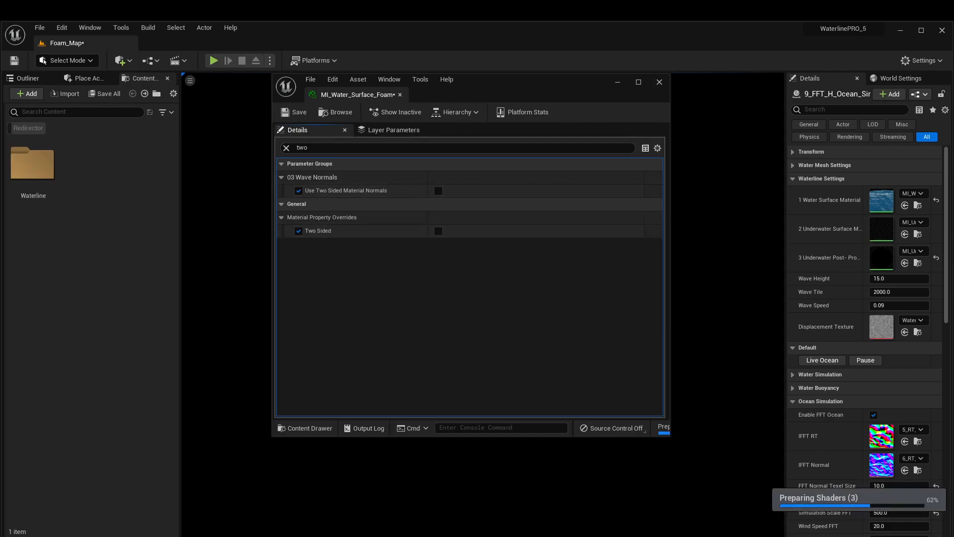
pyautogui.click(618, 82)
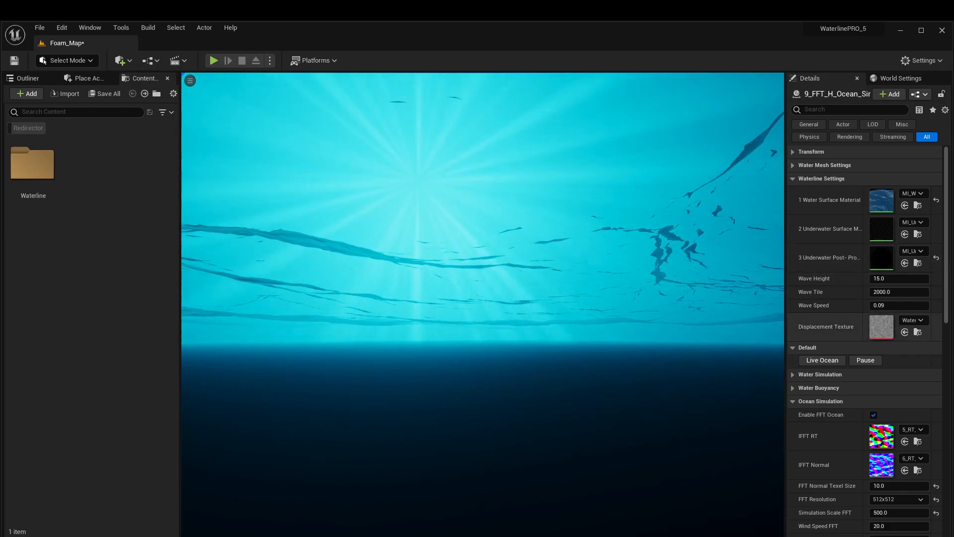
# Temporarily enable the ocean's underwater surface, review the MI_Underwater_Surface_Gen3 parameters, view the water from above, and disable the underwater surface again.
pyautogui.click(793, 165)
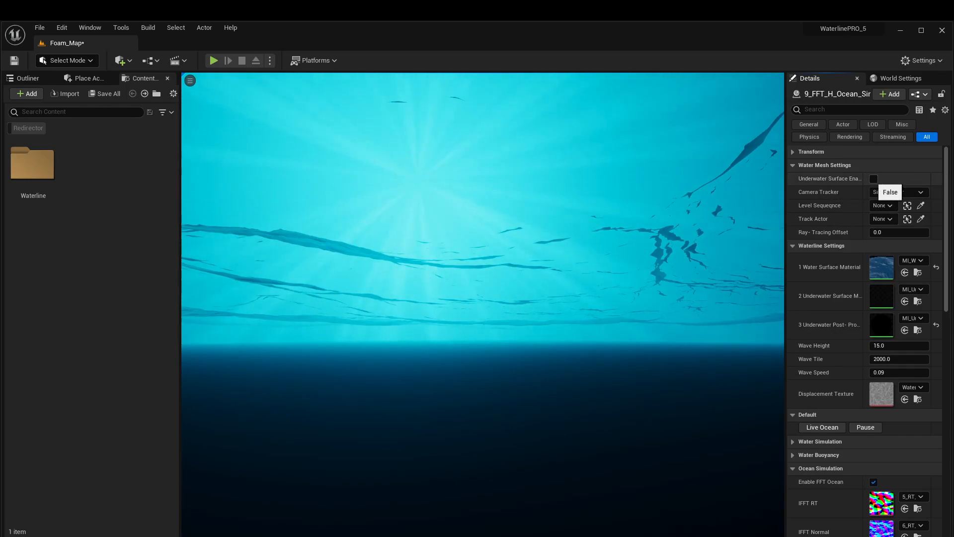
pyautogui.click(873, 179)
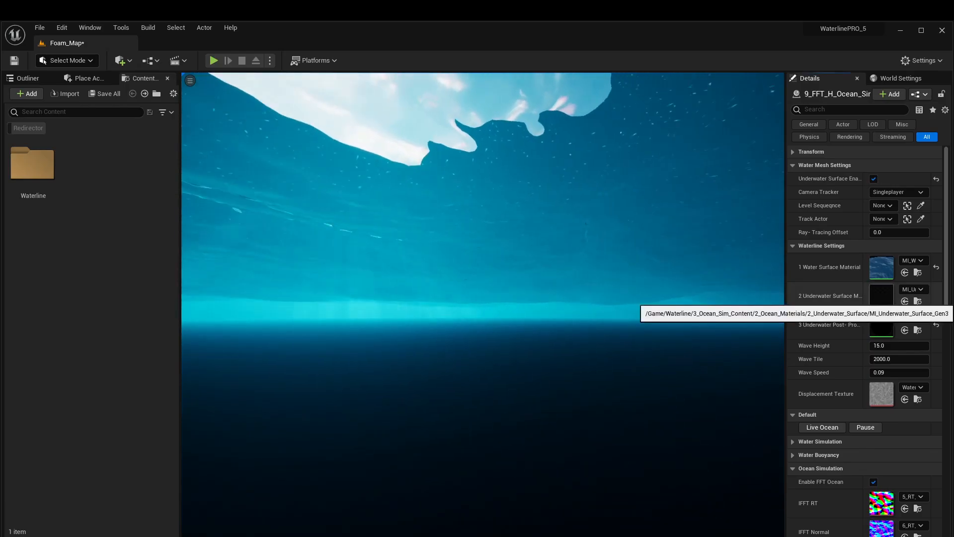
pyautogui.doubleClick(881, 296)
pyautogui.scroll(-10, 438, 337)
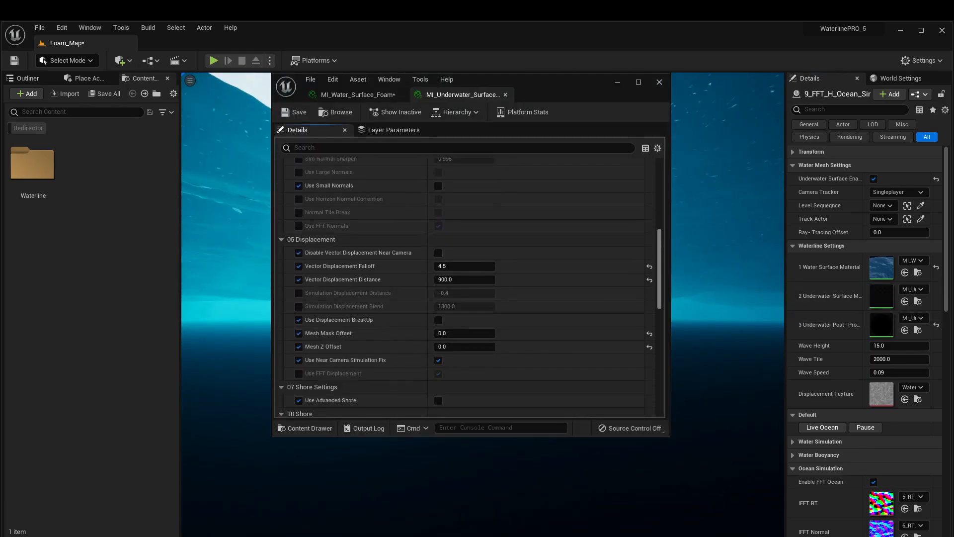
pyautogui.scroll(9, 437, 337)
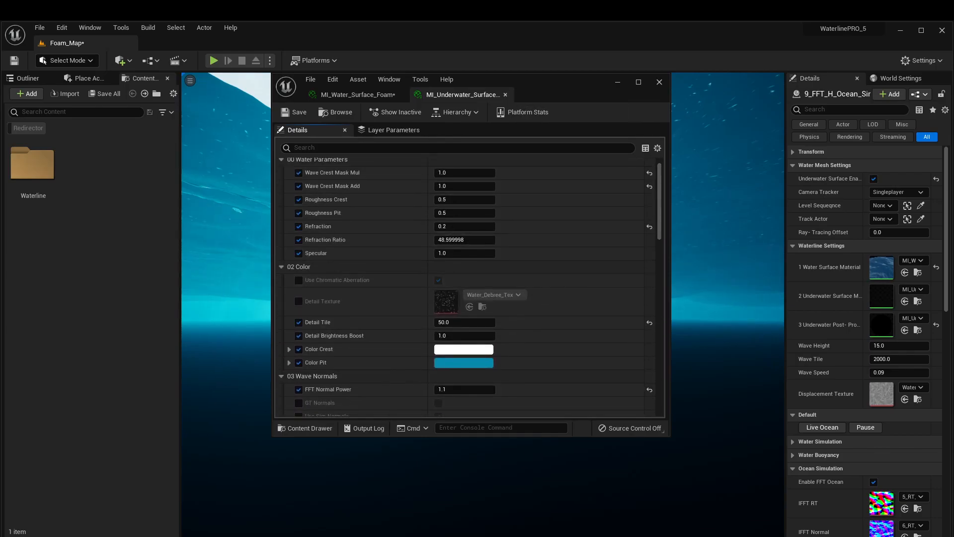
pyautogui.click(505, 95)
pyautogui.moveTo(720, 248); pyautogui.dragTo(755, 336, button='right')
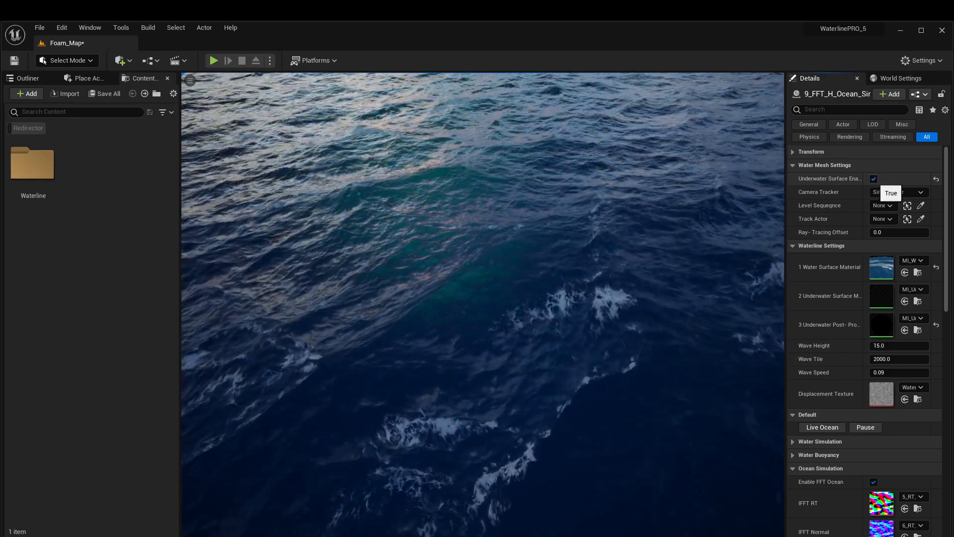
pyautogui.click(874, 179)
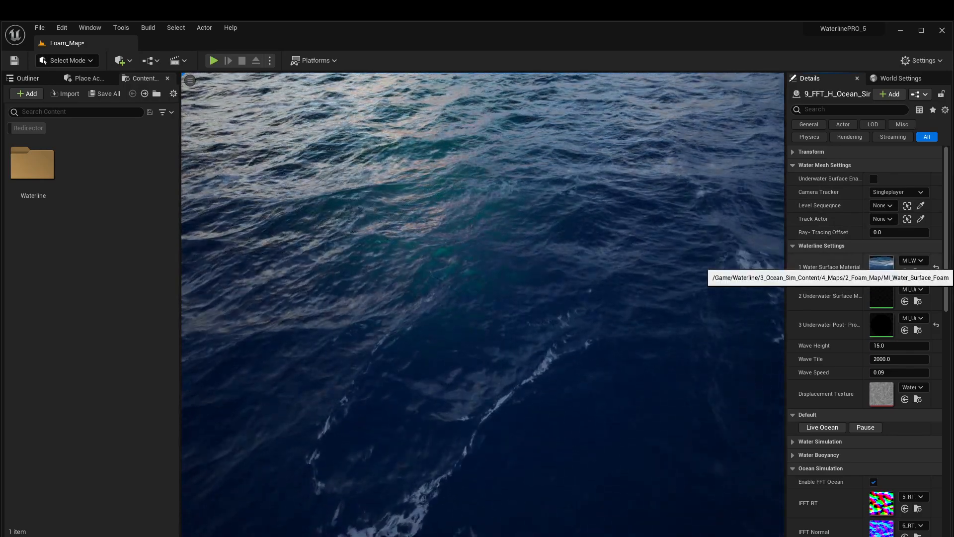
# Try Two Sided and Use Two Sided Material Normals enabled in MI_Water_Surface_Foam, and switch both off again.
pyautogui.doubleClick(882, 267)
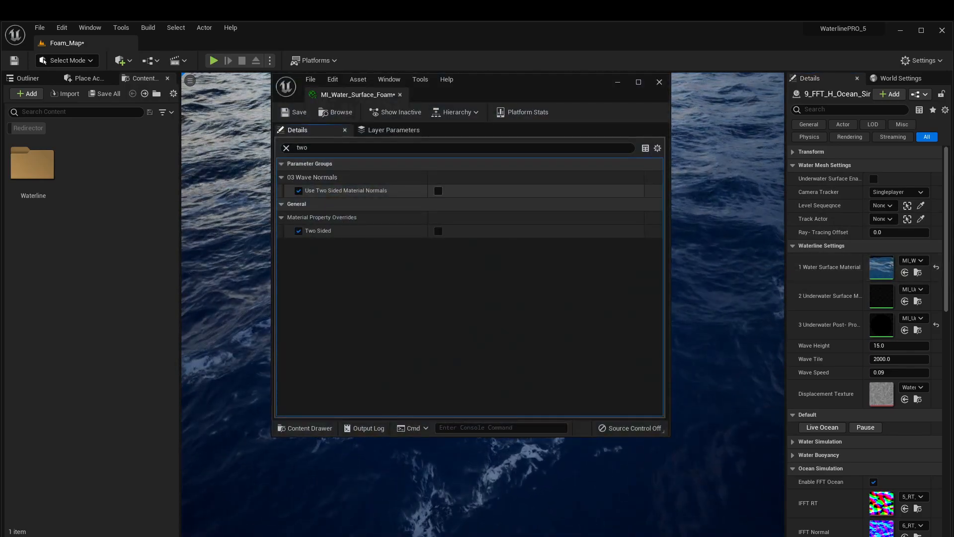
pyautogui.click(438, 191)
pyautogui.click(438, 231)
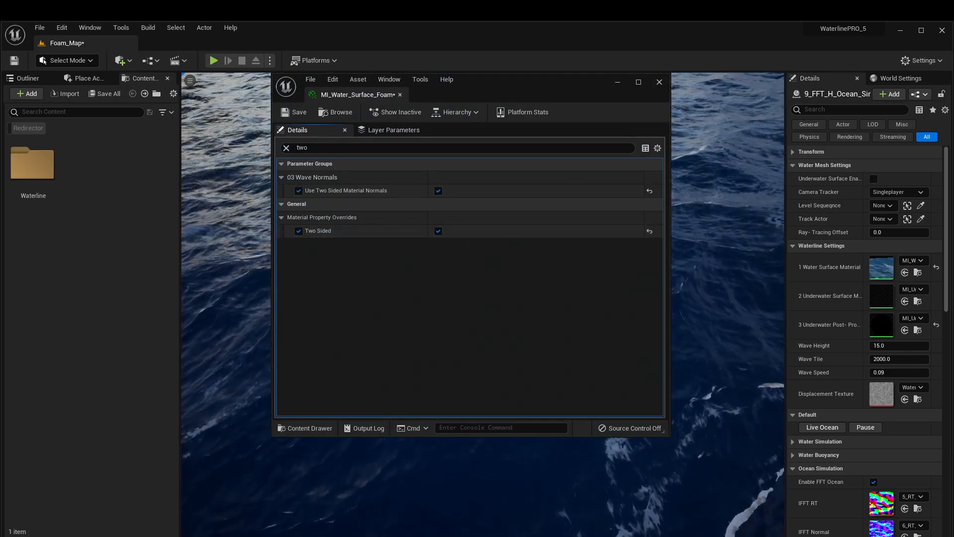
pyautogui.click(438, 191)
pyautogui.click(438, 231)
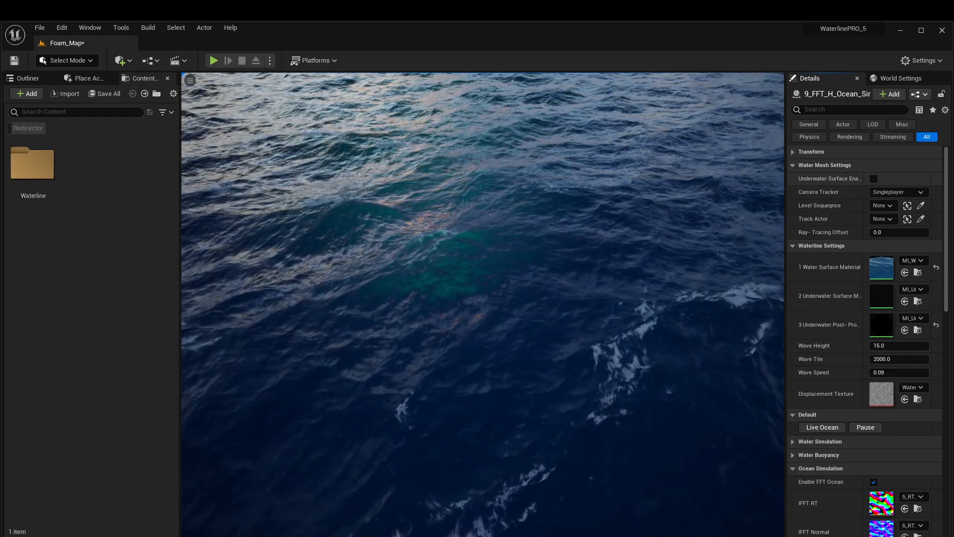
# Set the ocean's Wave Speed FFT to 0.001, and try a Wind Speed FFT of 5 before raising it to about 25.26.
pyautogui.click(793, 165)
pyautogui.click(793, 178)
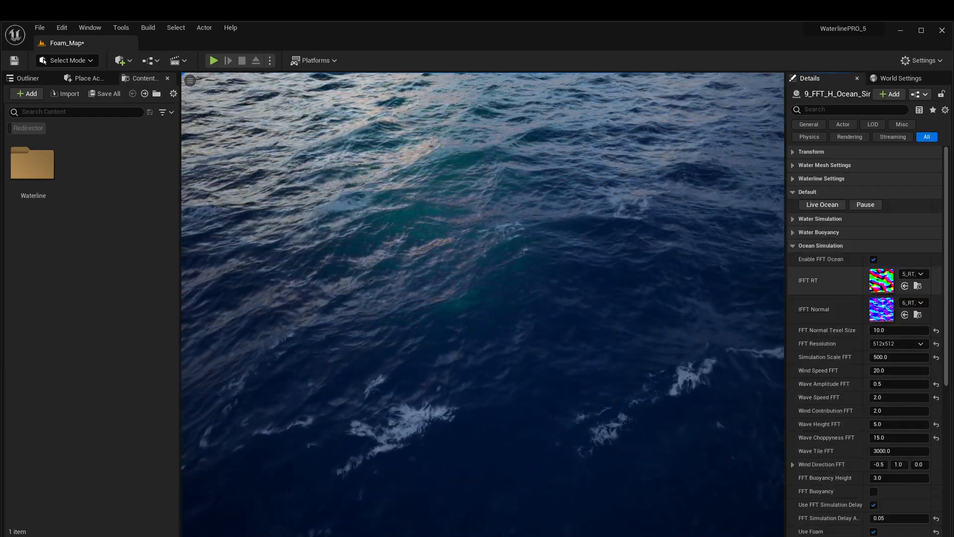
pyautogui.scroll(-3, 864, 343)
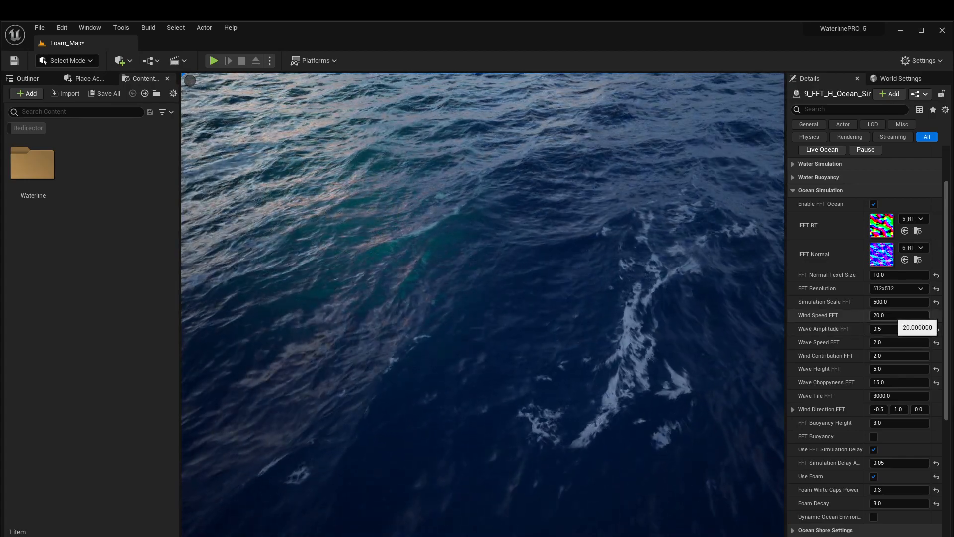
pyautogui.click(889, 316)
pyautogui.write('5')
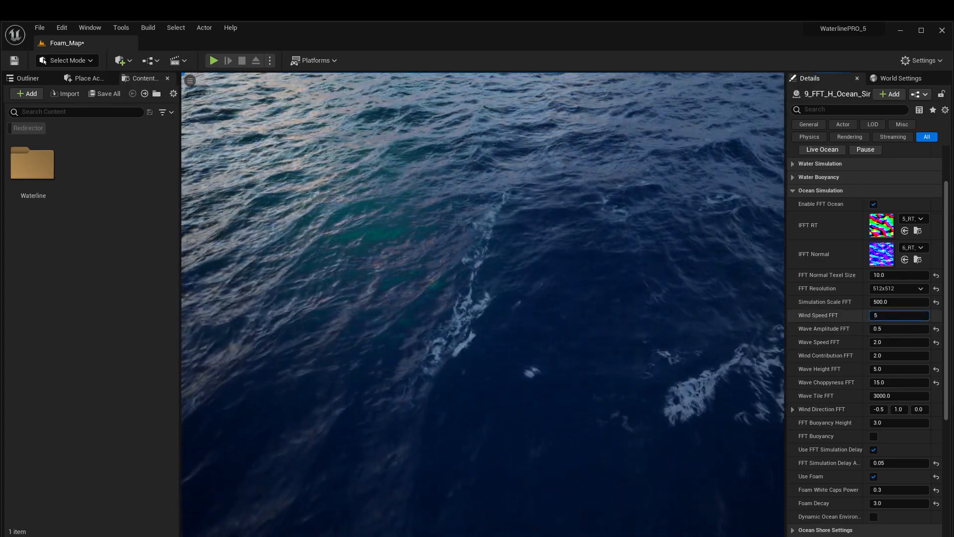
pyautogui.press('Return')
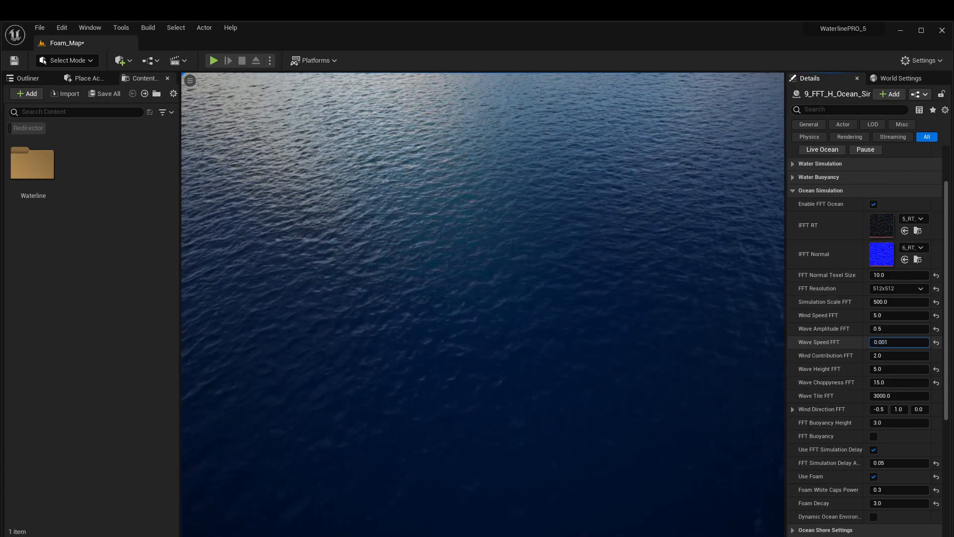
pyautogui.moveTo(482, 279); pyautogui.dragTo(522, 266, button='right')
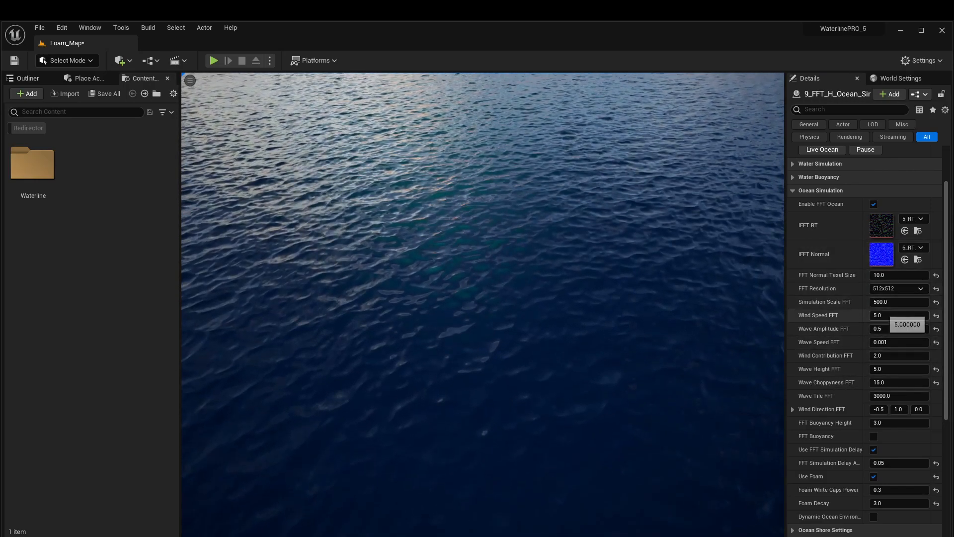
pyautogui.moveTo(889, 316); pyautogui.dragTo(912, 316)
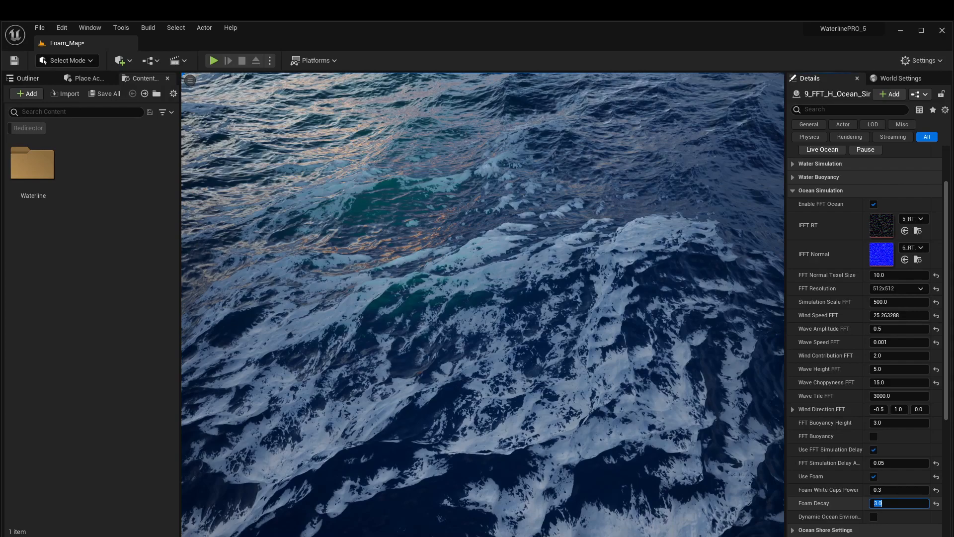
# Try a Foam Decay of 10 on the ocean, inspect the foam, and reset Foam Decay to its default of 1.5.
pyautogui.scroll(-2, 867, 340)
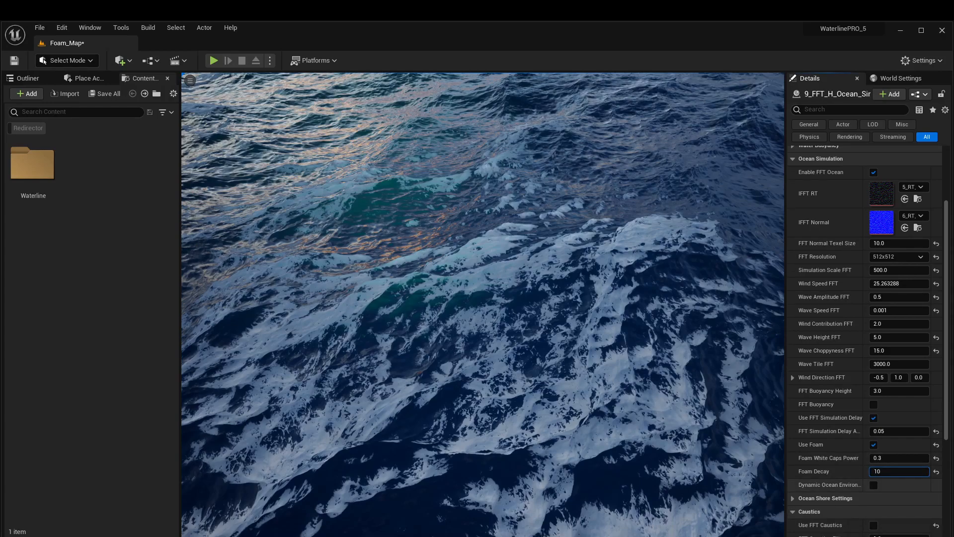
pyautogui.press('Return')
pyautogui.moveTo(482, 304)
pyautogui.mouseDown(button='right')
pyautogui.moveTo(527, 313)
pyautogui.moveTo(478, 303)
pyautogui.mouseUp(button='right')
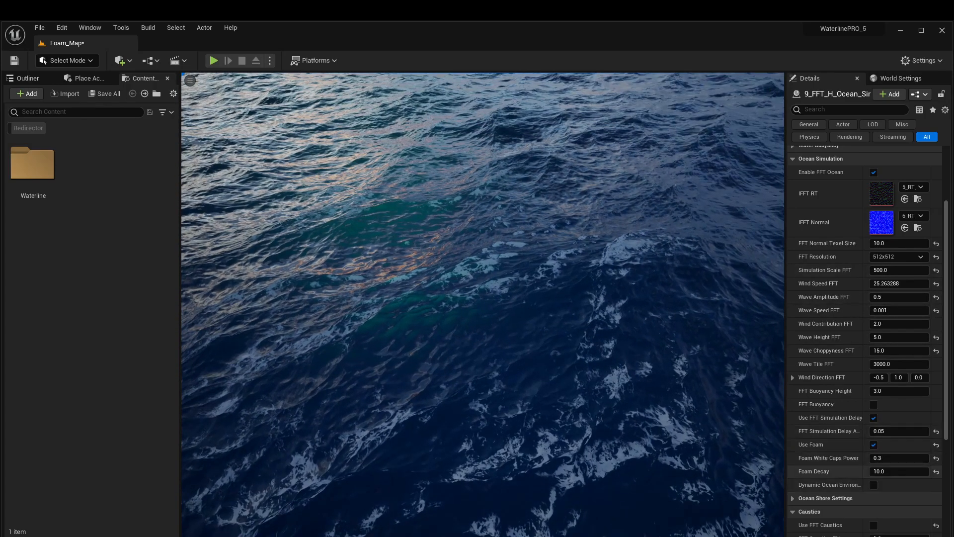
pyautogui.click(937, 471)
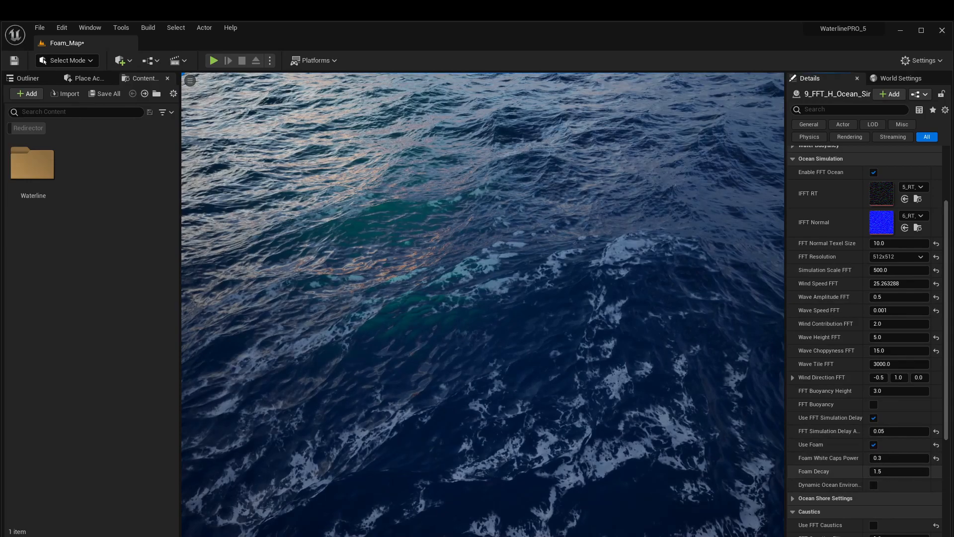
# Set the ocean's Foam Decay to 10 again in the ocean simulation settings.
pyautogui.click(906, 472)
pyautogui.write('10')
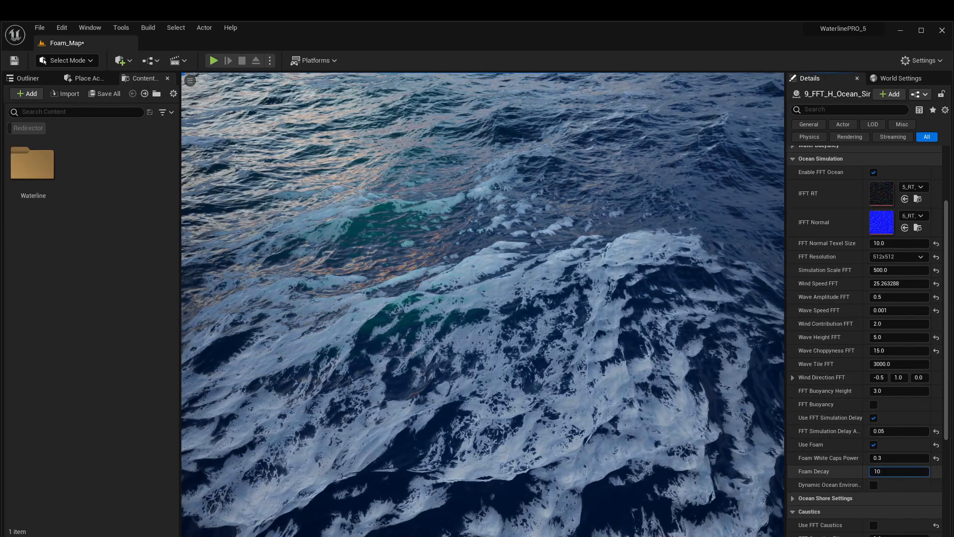
pyautogui.press('Return')
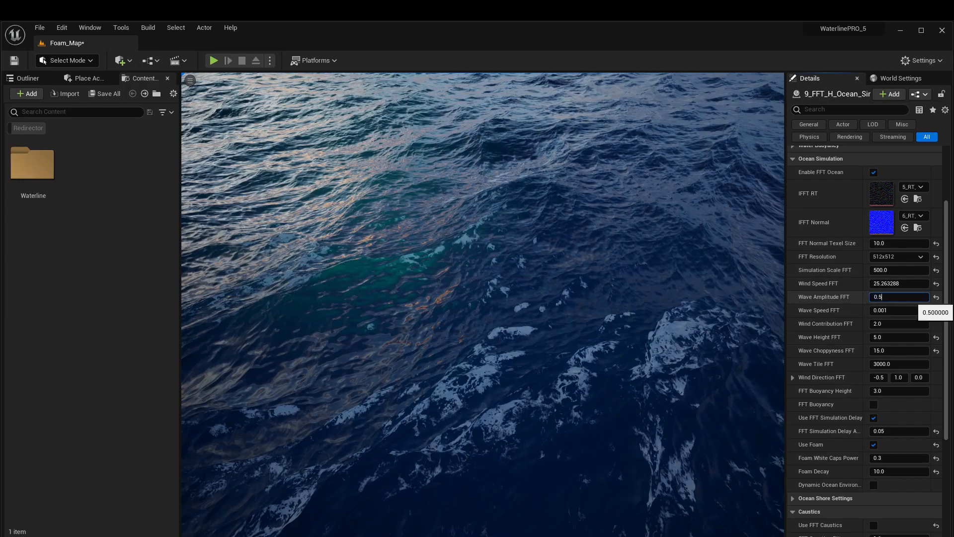
# Try Wave Amplitude FFT values of 0.15 and 0.8 on the ocean, and return it to 0.5.
pyautogui.press('BackSpace')
pyautogui.write('15')
pyautogui.press('Return')
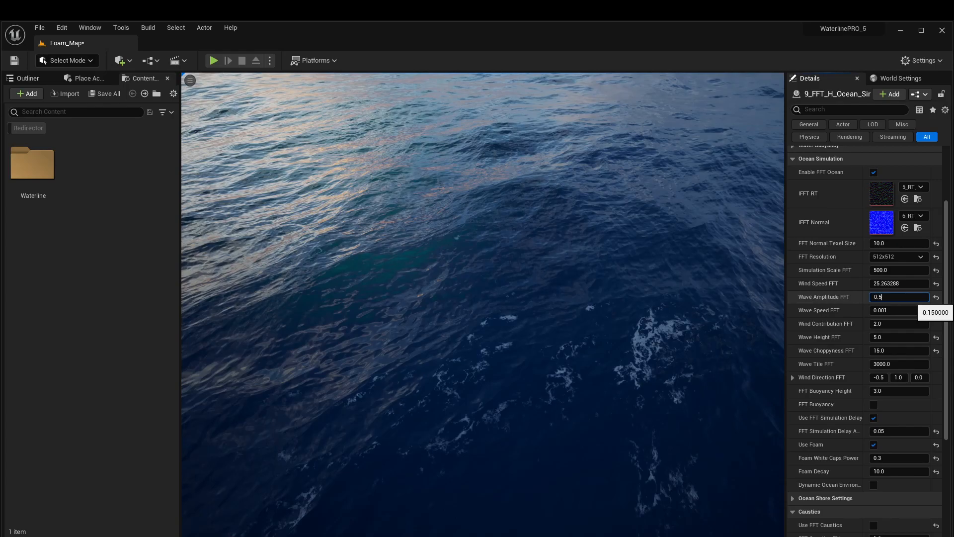
pyautogui.press('Return')
pyautogui.write('0.')
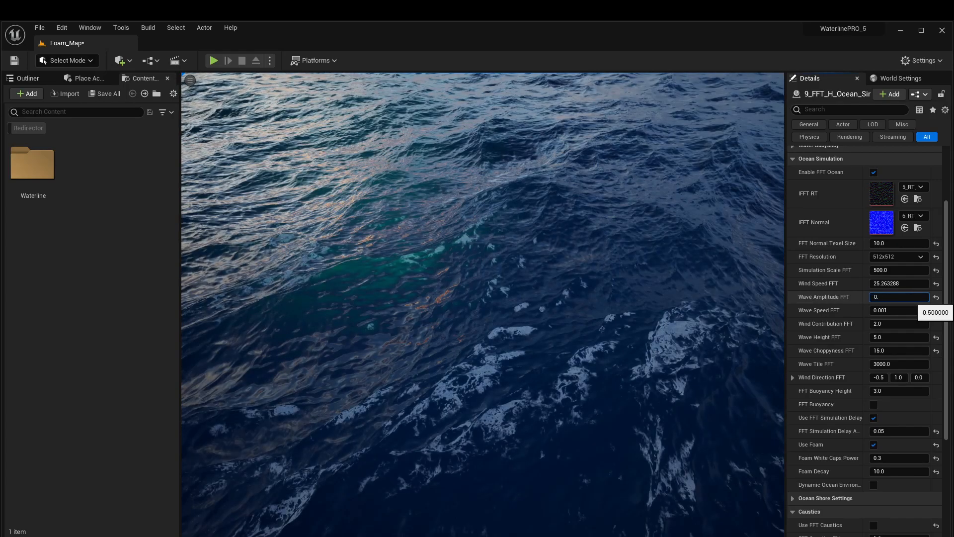
pyautogui.write('8')
pyautogui.press('Return')
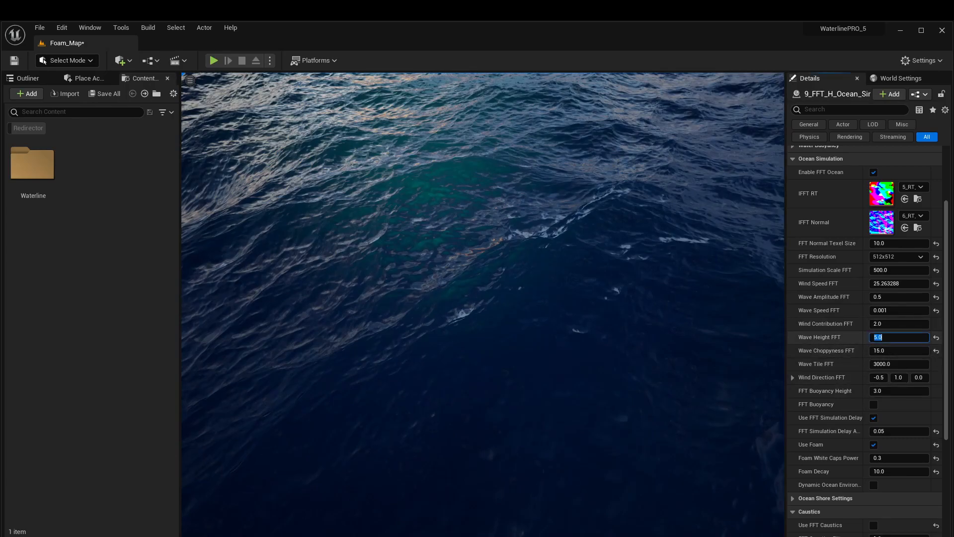
# Try a Wave Height FFT of 10 and 8 on the ocean before settling on 7.
pyautogui.press('Return')
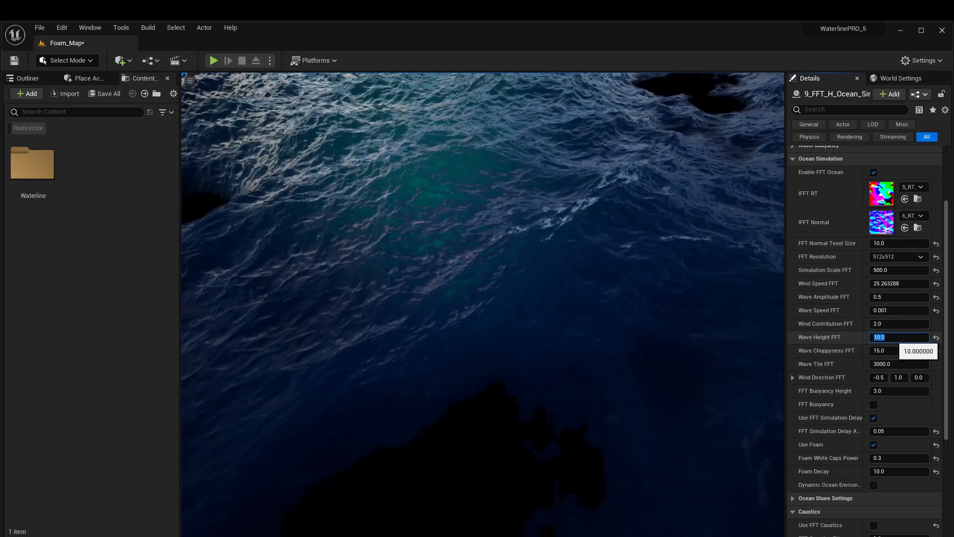
pyautogui.write('8')
pyautogui.press('Return')
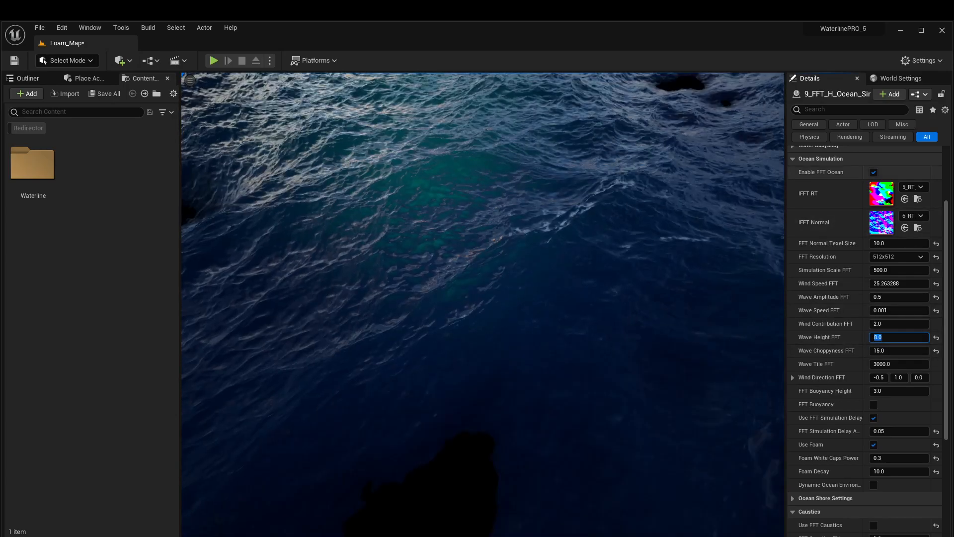
pyautogui.press('Return')
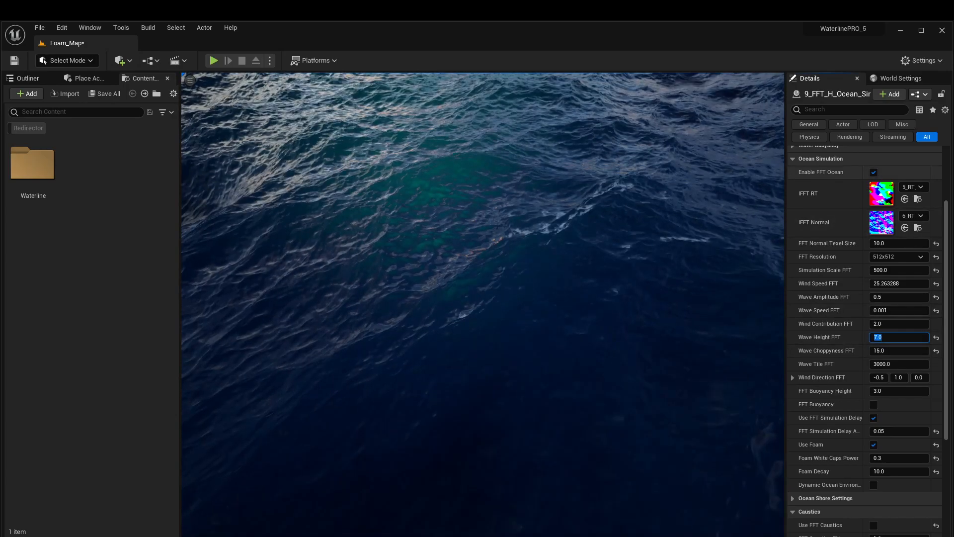
pyautogui.moveTo(617, 279); pyautogui.dragTo(639, 233, button='right')
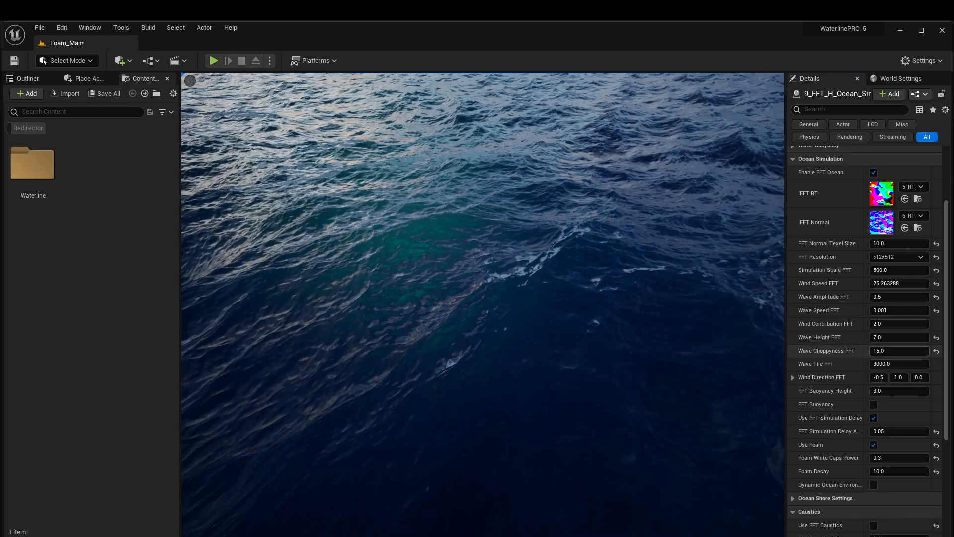
# Try Wave Choppyness FFT values of 20, 30, 10 and 7, inspecting the wave crests and foam.
pyautogui.press('Return')
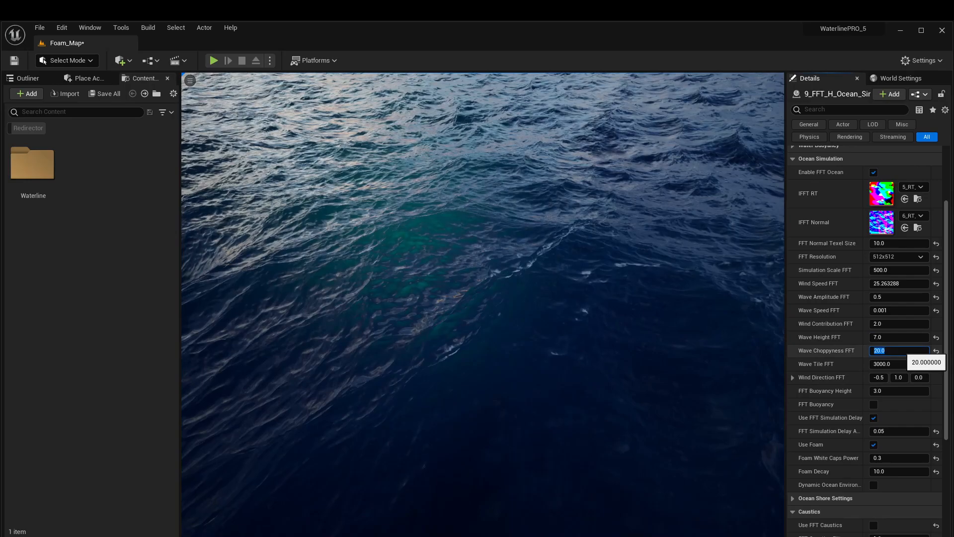
pyautogui.write('30')
pyautogui.press('Return')
pyautogui.moveTo(616, 278)
pyautogui.mouseDown(button='right')
pyautogui.moveTo(616, 243)
pyautogui.moveTo(611, 266)
pyautogui.moveTo(593, 263)
pyautogui.moveTo(614, 283)
pyautogui.moveTo(639, 255)
pyautogui.moveTo(631, 281)
pyautogui.moveTo(614, 289)
pyautogui.mouseUp(button='right')
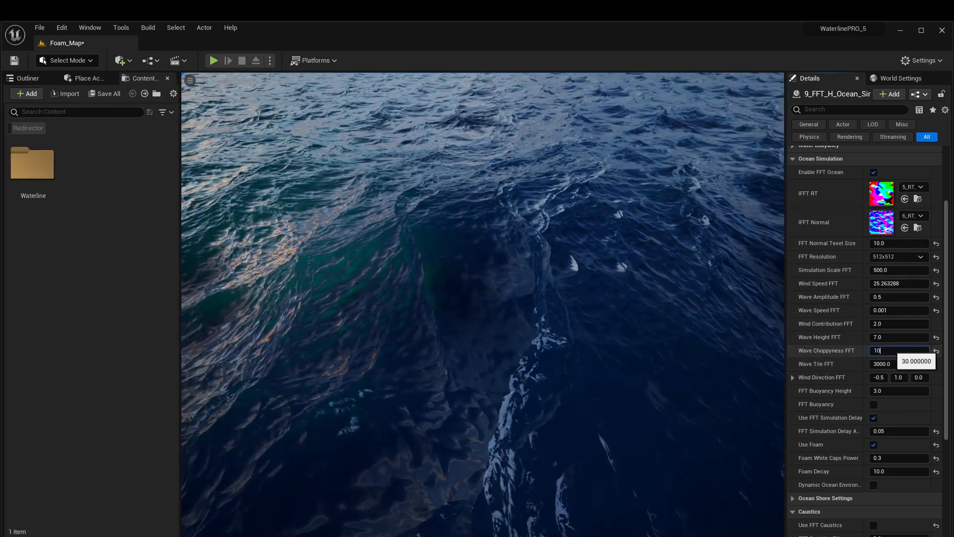
pyautogui.write('10')
pyautogui.press('Return')
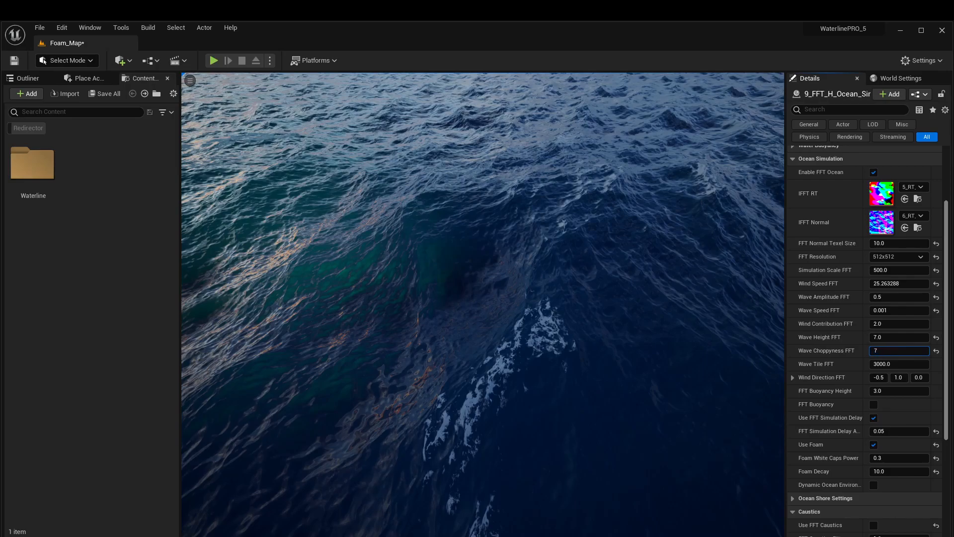
pyautogui.press('Return')
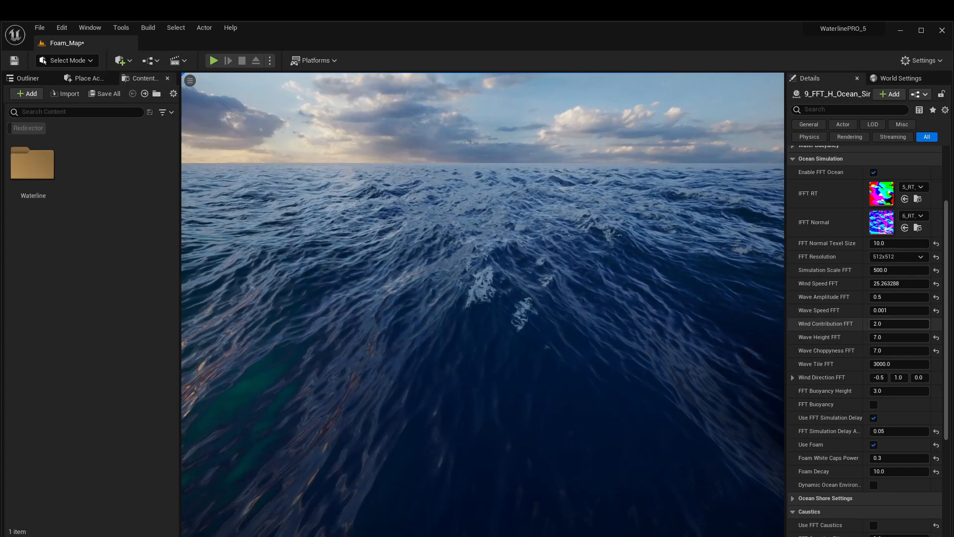
pyautogui.moveTo(696, 323); pyautogui.dragTo(685, 372, button='right')
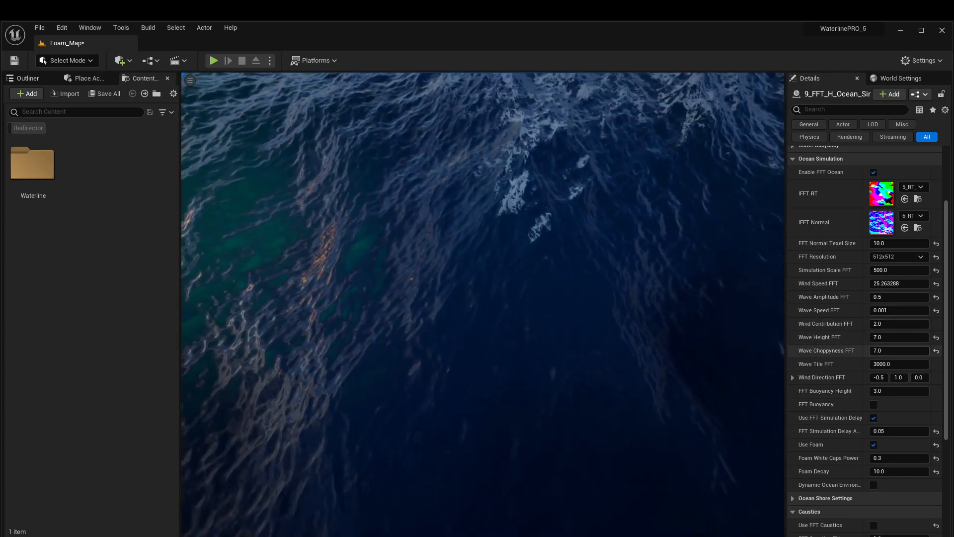
# Set the ocean's Wave Choppyness FFT to 10 and inspect the resulting waves.
pyautogui.click(898, 351)
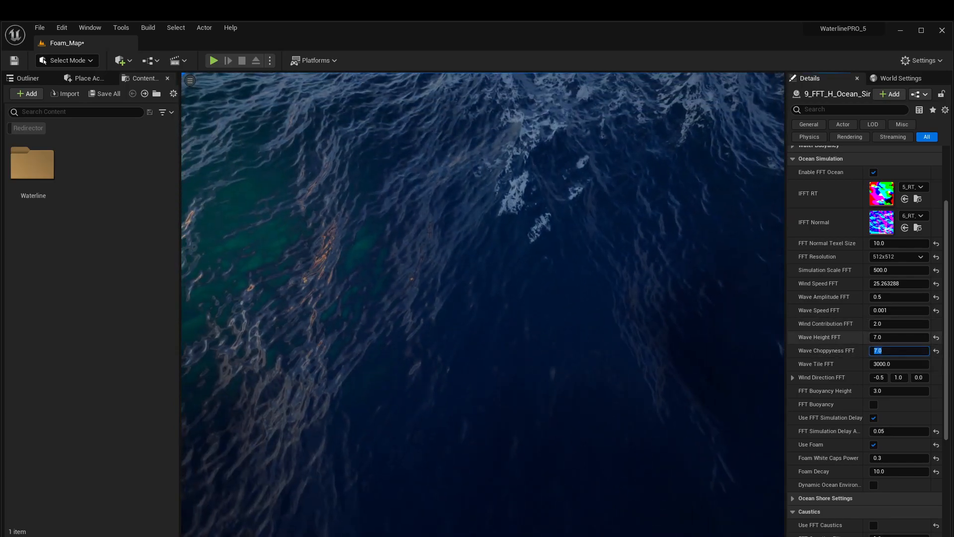
pyautogui.write('10')
pyautogui.press('Return')
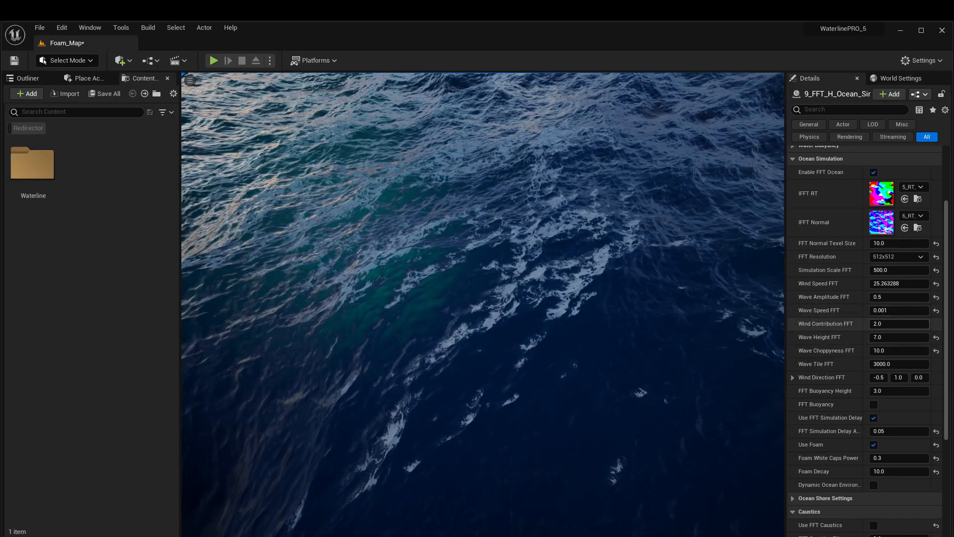
pyautogui.moveTo(483, 304)
pyautogui.mouseDown(button='right')
pyautogui.moveTo(480, 268)
pyautogui.moveTo(478, 308)
pyautogui.moveTo(490, 310)
pyautogui.mouseUp(button='right')
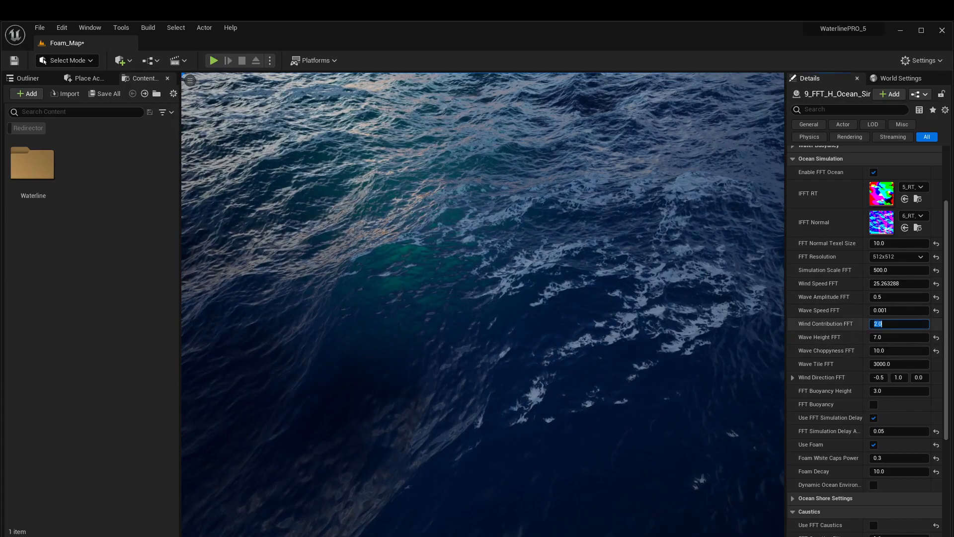
# Set the ocean's Wind Contribution FFT to 0 and its Wave Amplitude FFT to 0.3.
pyautogui.press('Return')
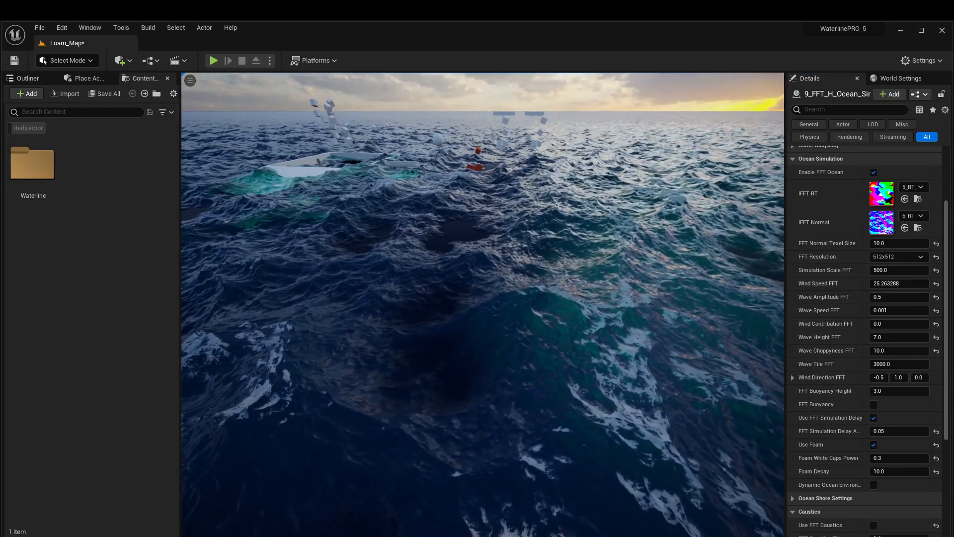
pyautogui.moveTo(483, 304)
pyautogui.mouseDown(button='right')
pyautogui.moveTo(502, 304)
pyautogui.moveTo(546, 263)
pyautogui.moveTo(621, 393)
pyautogui.moveTo(484, 219)
pyautogui.moveTo(480, 304)
pyautogui.moveTo(467, 306)
pyautogui.mouseUp(button='right')
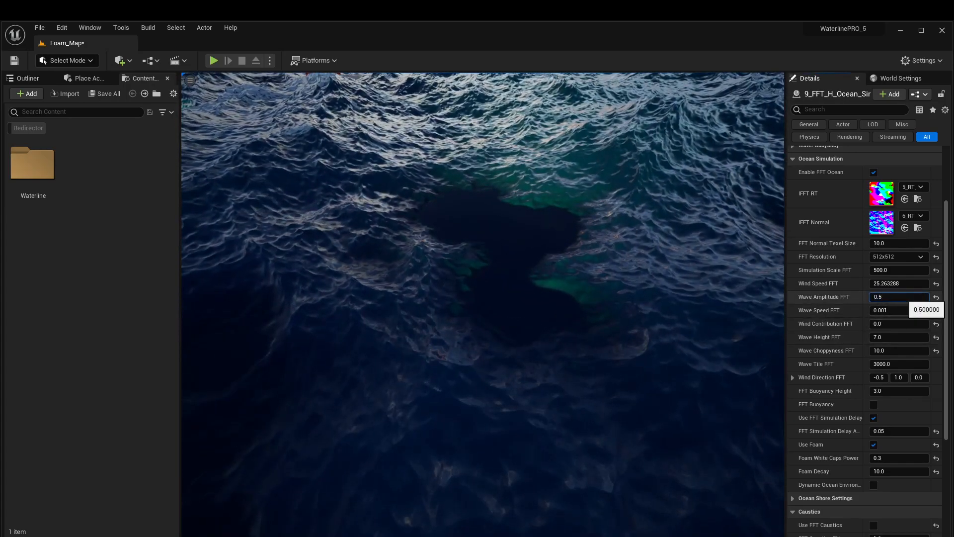
pyautogui.press('BackSpace')
pyautogui.write('3')
pyautogui.press('Return')
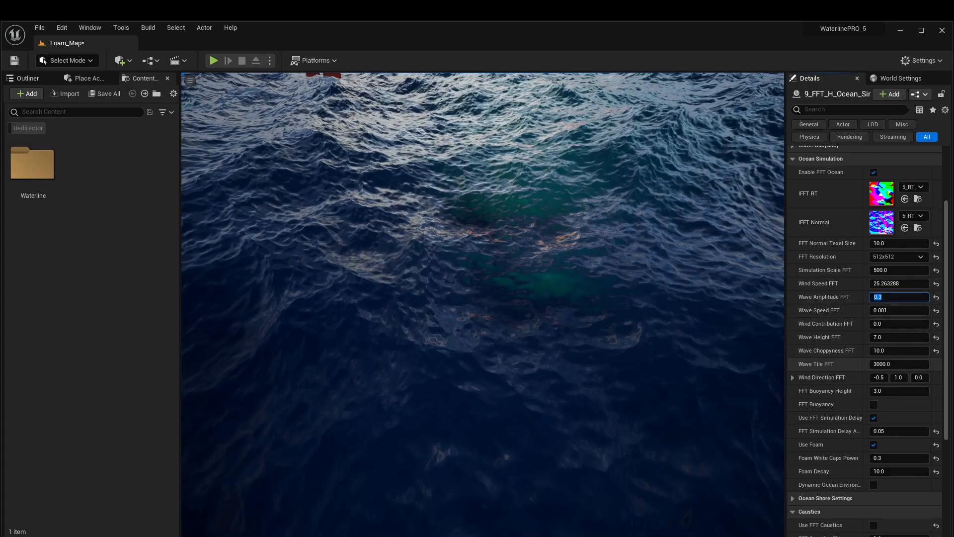
# Try Wave Height FFT values of 9 and 8 on the ocean, and return it to 7.
pyautogui.click(907, 337)
pyautogui.write('9')
pyautogui.press('Return')
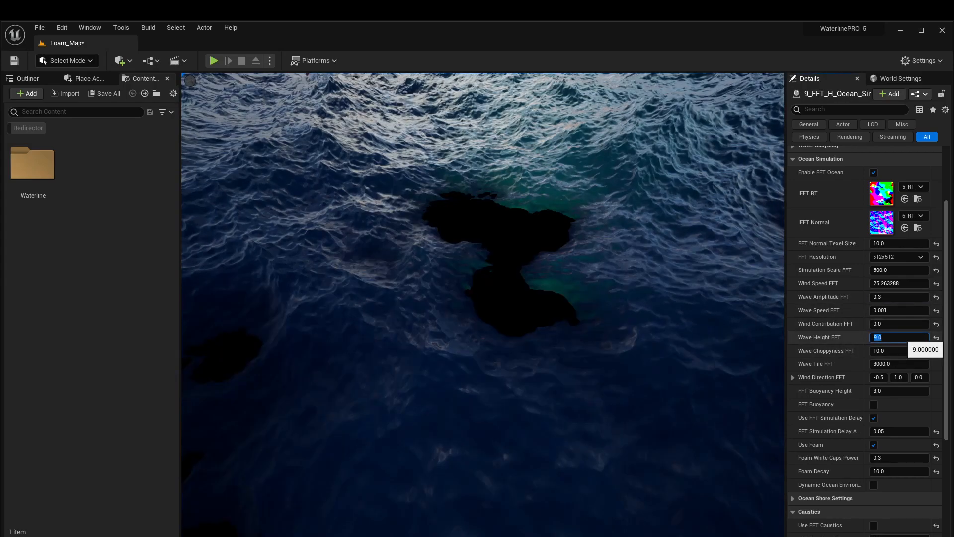
pyautogui.write('8')
pyautogui.press('Return')
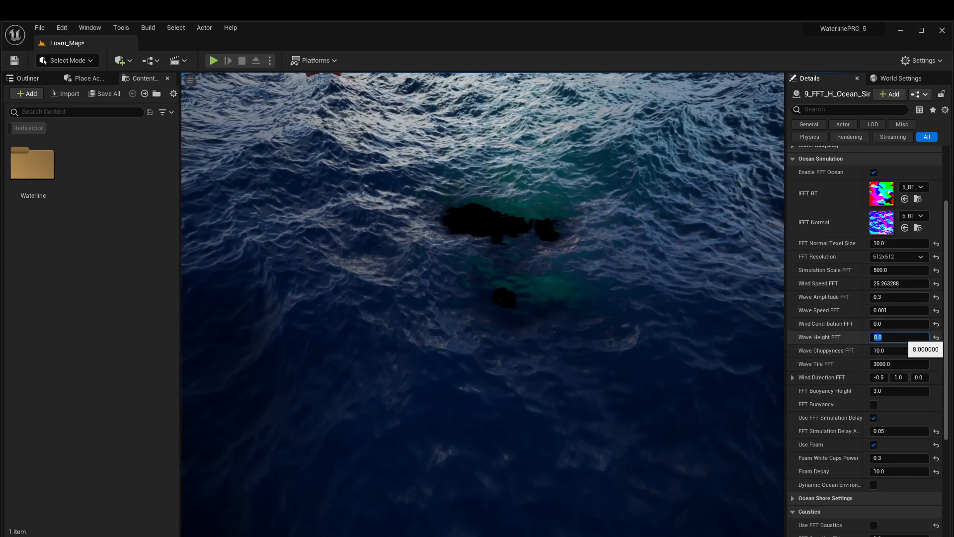
pyautogui.press('Return')
# Set the ocean's Wave Speed FFT to 2.5 and inspect the moving waves and foam from different angles.
pyautogui.moveTo(482, 304)
pyautogui.mouseDown(button='right')
pyautogui.moveTo(484, 268)
pyautogui.moveTo(487, 318)
pyautogui.mouseUp(button='right')
pyautogui.moveTo(646, 318)
pyautogui.mouseDown(button='right')
pyautogui.moveTo(646, 298)
pyautogui.moveTo(696, 293)
pyautogui.moveTo(646, 318)
pyautogui.moveTo(656, 310)
pyautogui.mouseUp(button='right')
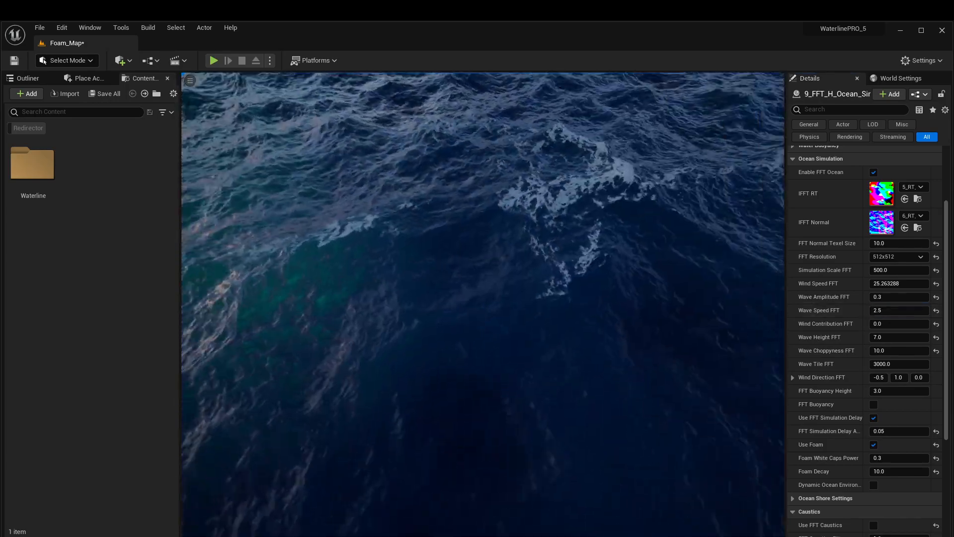
pyautogui.moveTo(646, 298); pyautogui.dragTo(447, 308, button='right')
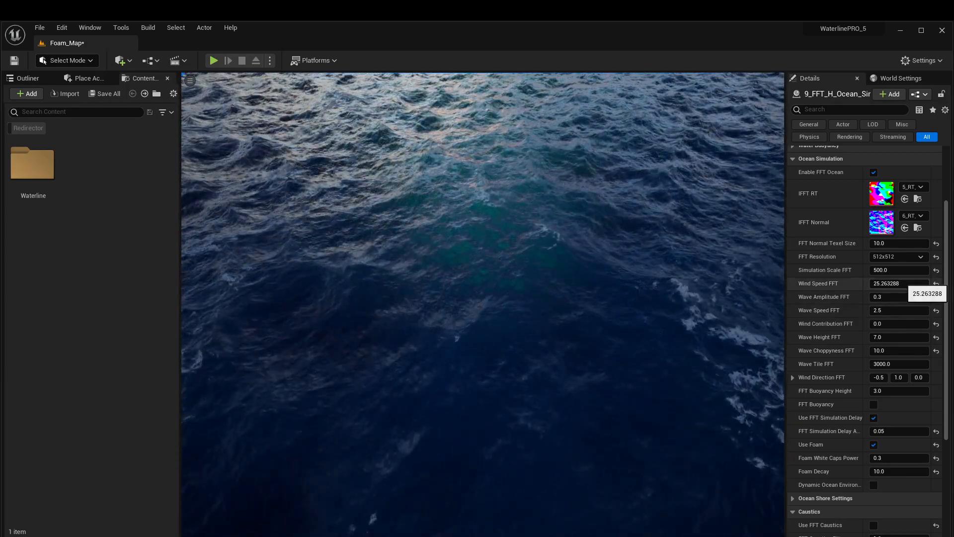
# Try a Wind Speed FFT of 20 on the ocean, and lower it to 8.
pyautogui.click(898, 284)
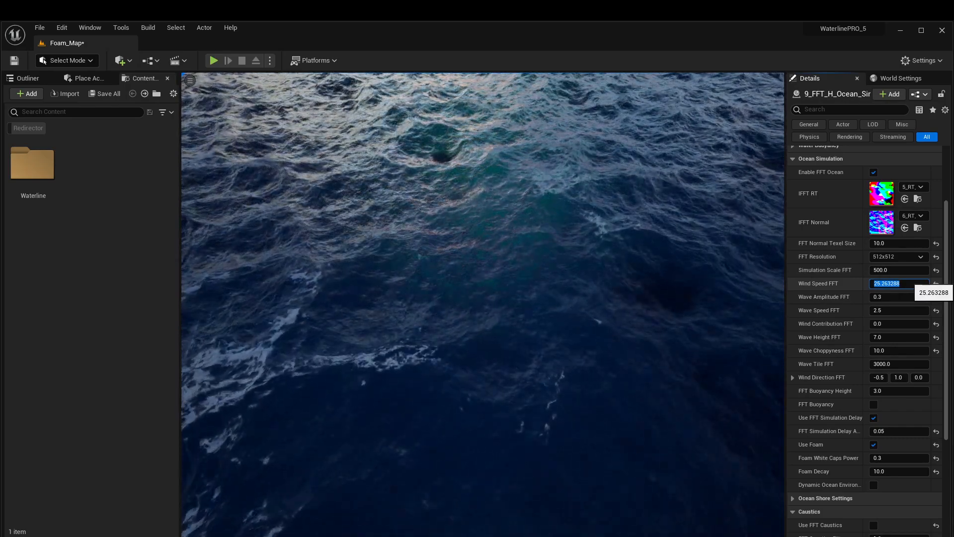
pyautogui.write('20')
pyautogui.press('Return')
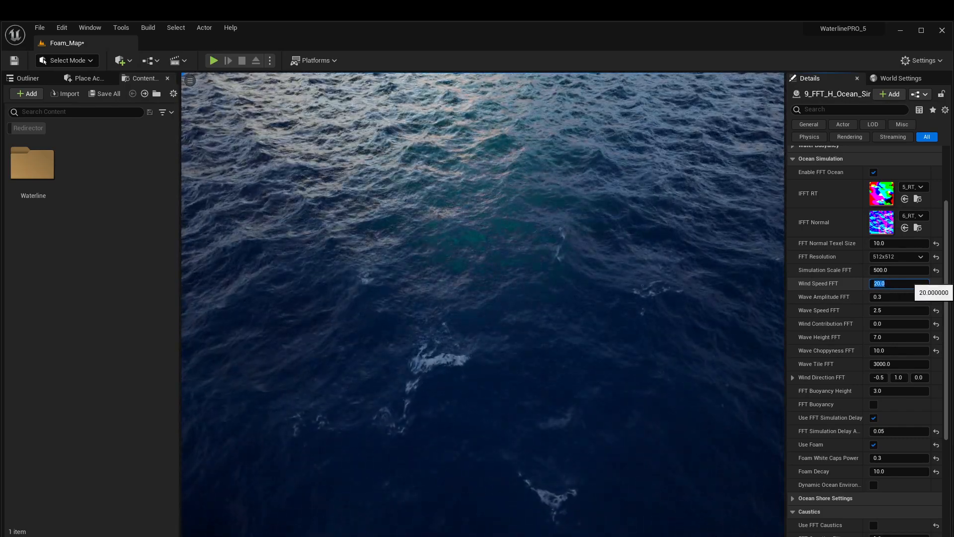
pyautogui.click(661, 239)
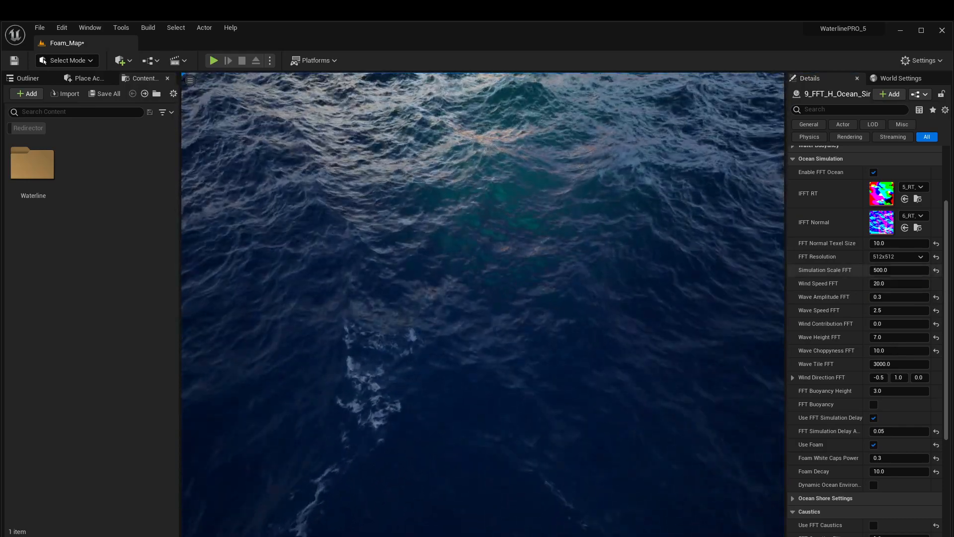
pyautogui.click(904, 282)
pyautogui.write('8')
pyautogui.press('Return')
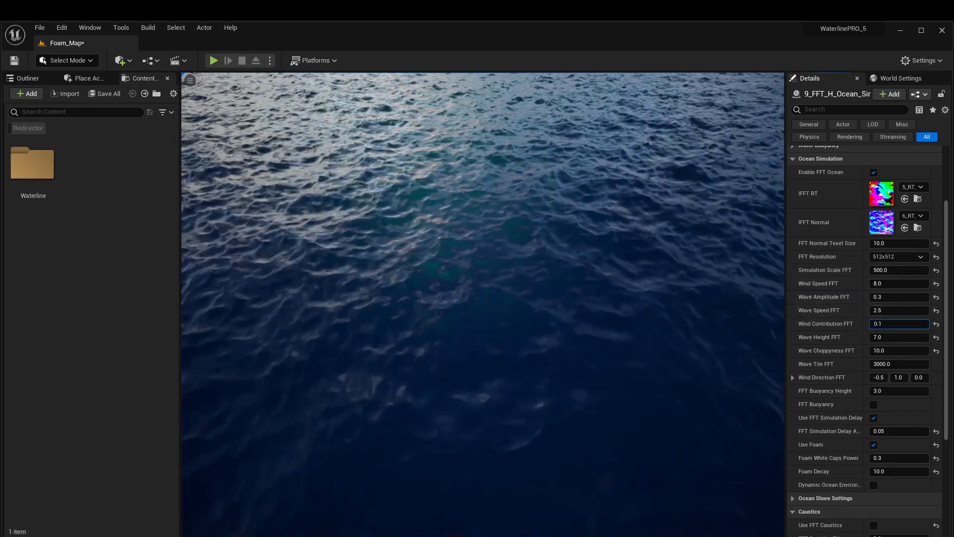
# Try Wind Contribution FFT values of 0.5 and -1 on the ocean, and reset it to its default of 2.
pyautogui.press('BackSpace')
pyautogui.write('5')
pyautogui.press('Return')
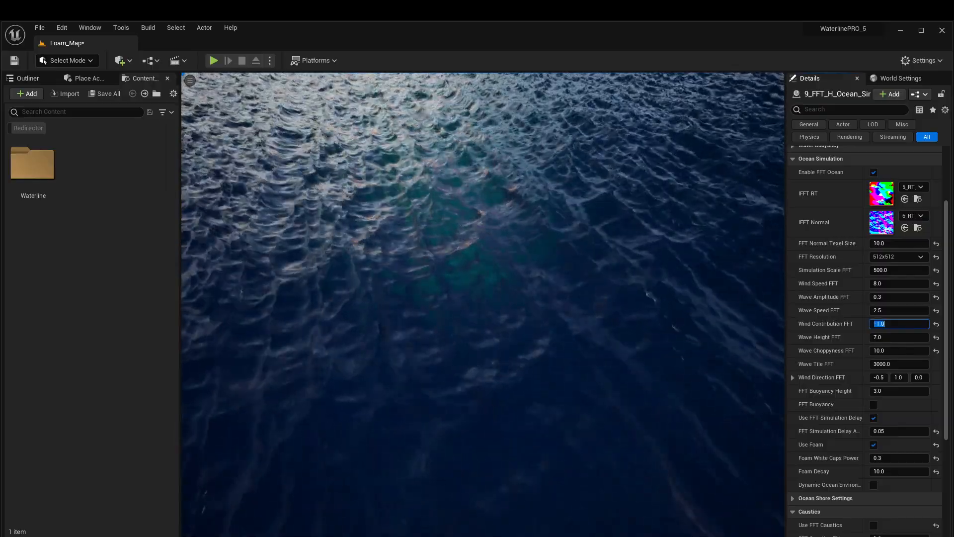
pyautogui.press('Return')
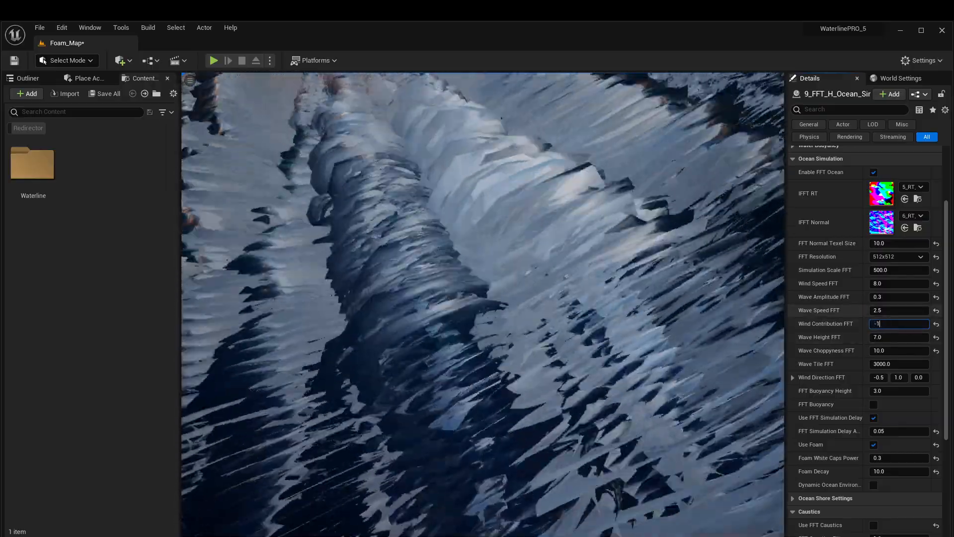
pyautogui.write('-1')
pyautogui.press('Return')
pyautogui.moveTo(596, 308); pyautogui.dragTo(562, 313, button='right')
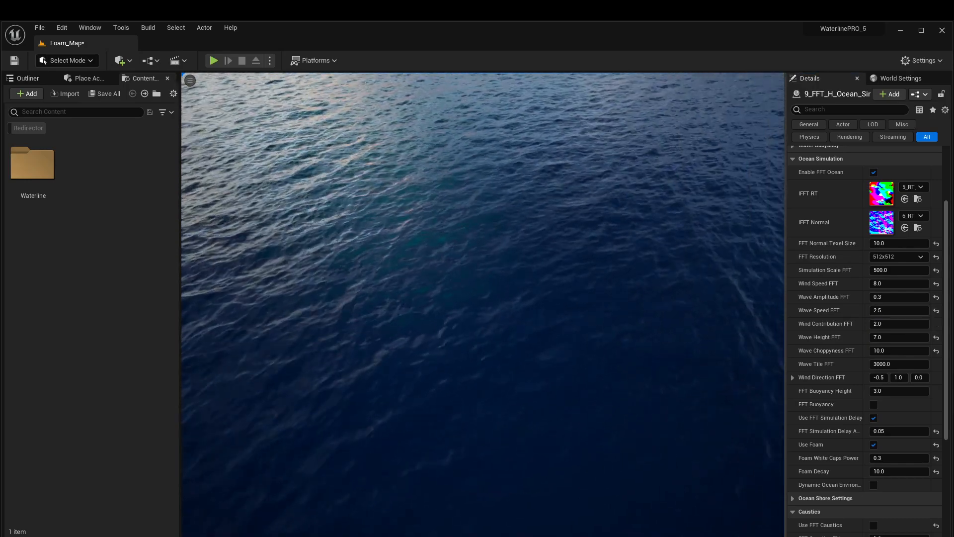
# Set the ocean's Wind Speed FFT to 15.
pyautogui.click(899, 283)
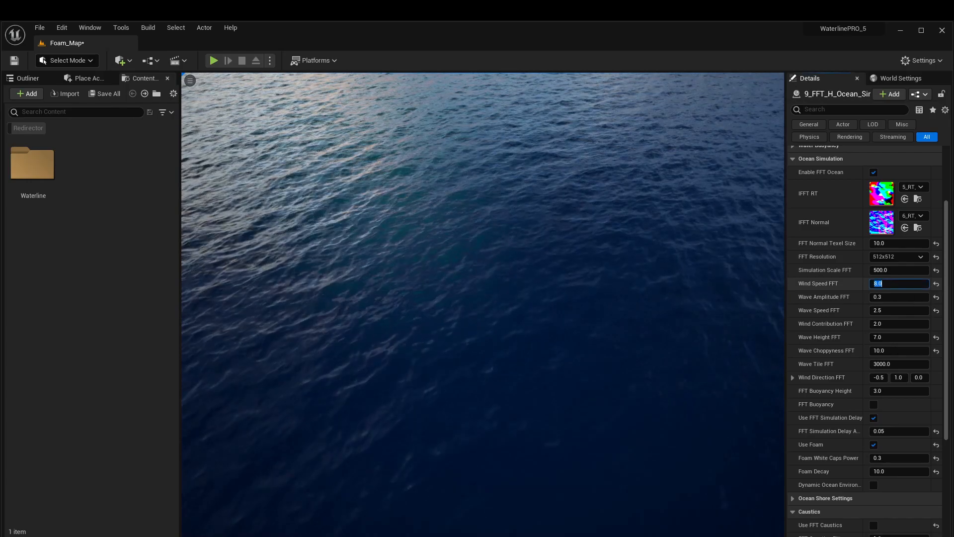
pyautogui.write('15')
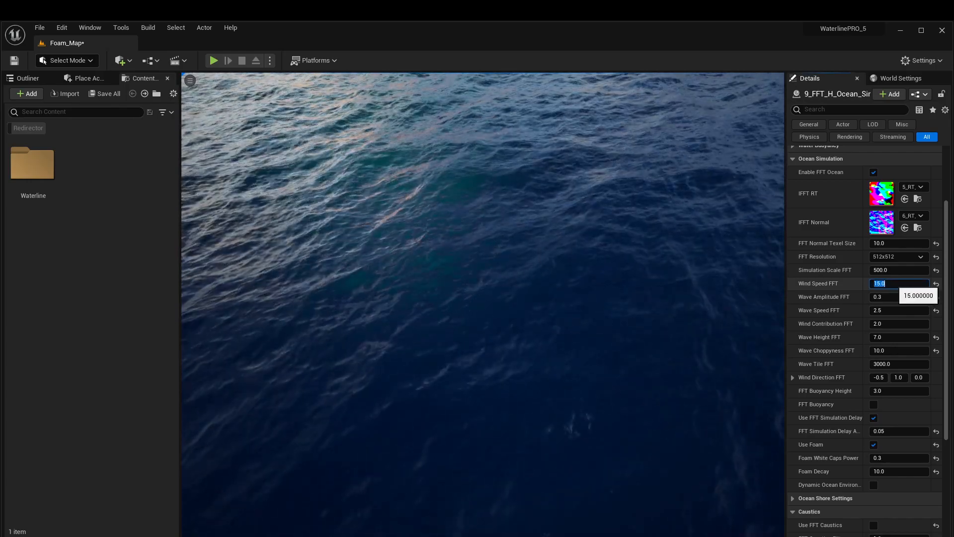
pyautogui.press('Return')
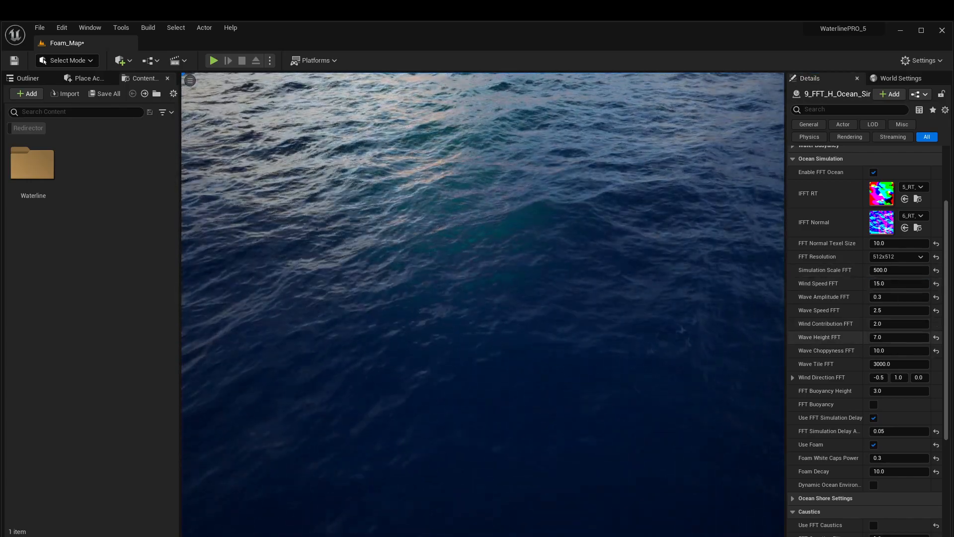
# Try Wind Contribution FFT values of 4 and 8 on the ocean.
pyautogui.click(899, 324)
pyautogui.write('4')
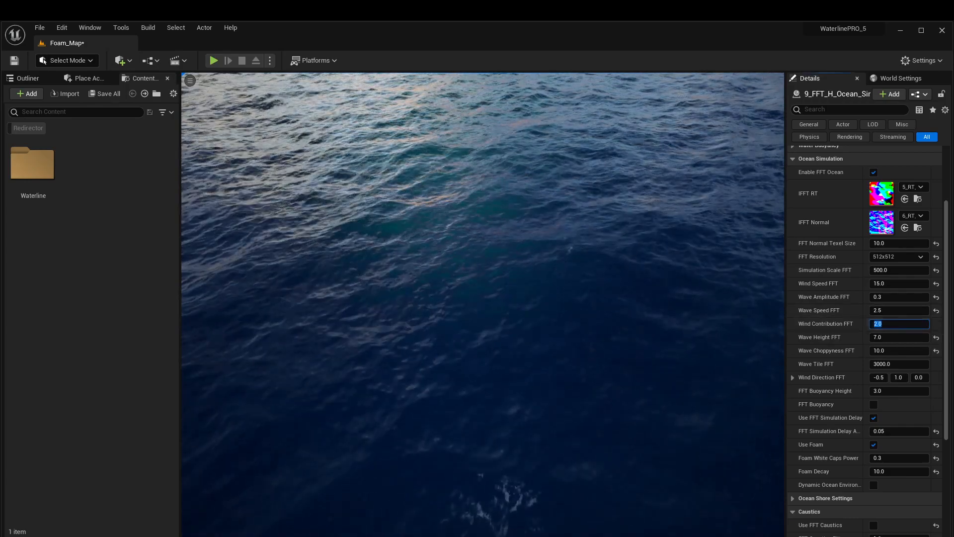
pyautogui.press('Return')
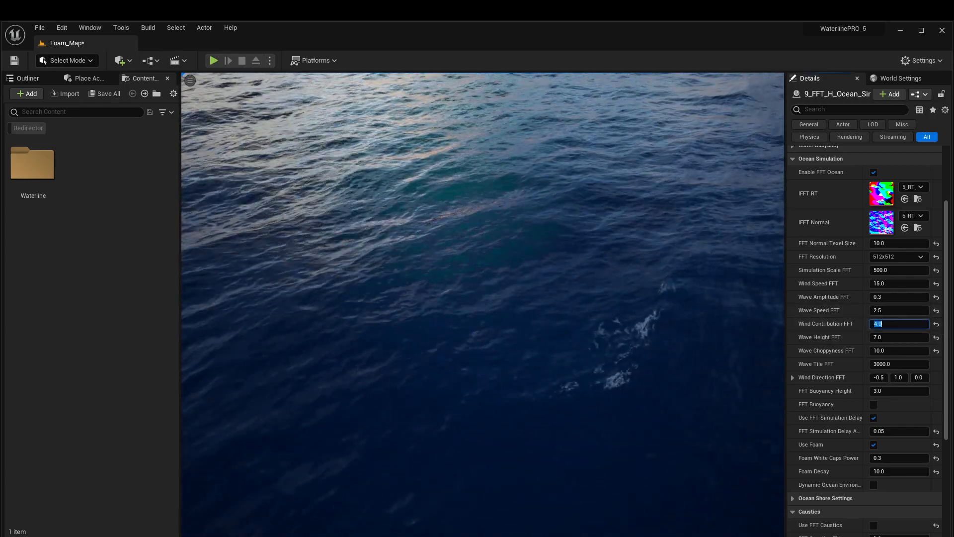
pyautogui.write('8')
pyautogui.press('Return')
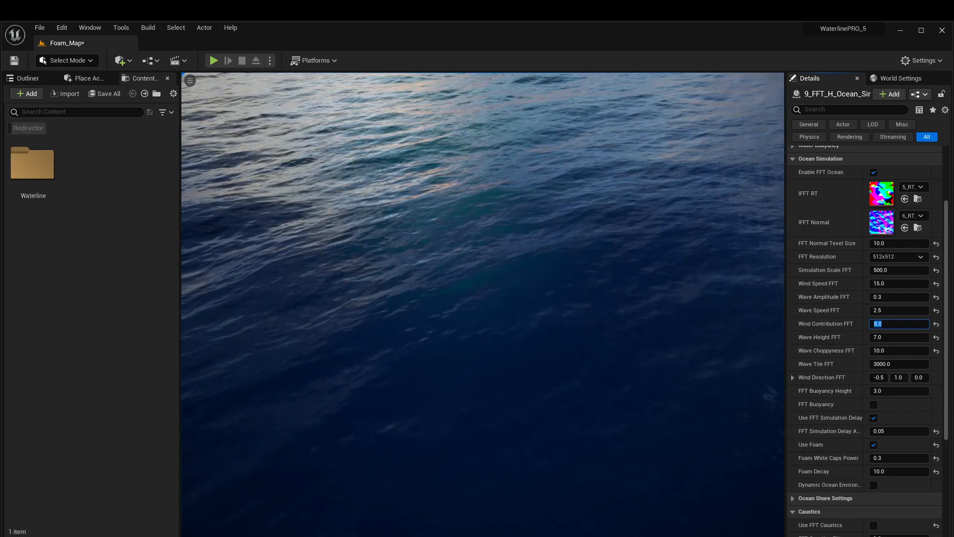
pyautogui.click(482, 304)
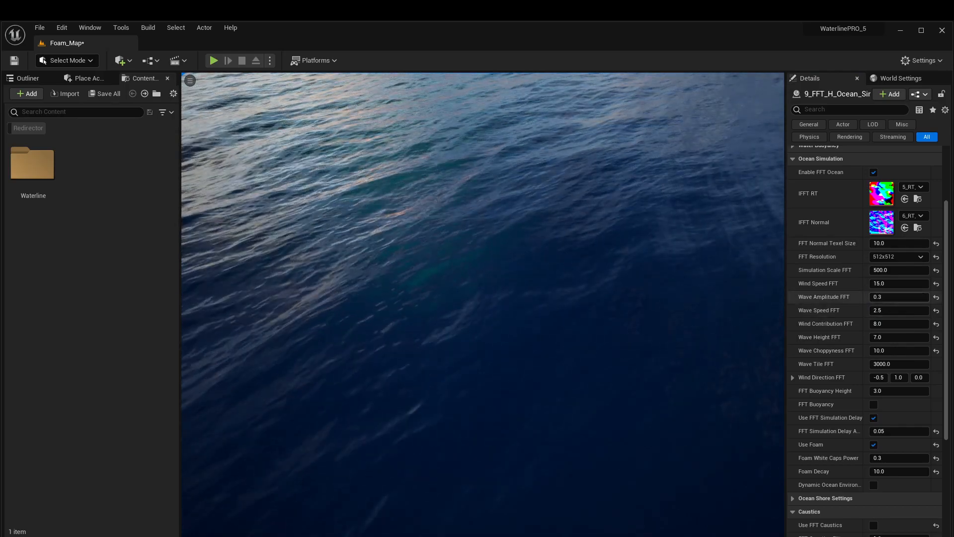
# Try a Wave Amplitude FFT of 0.8 on the ocean and inspect the moving waves from different angles.
pyautogui.click(883, 297)
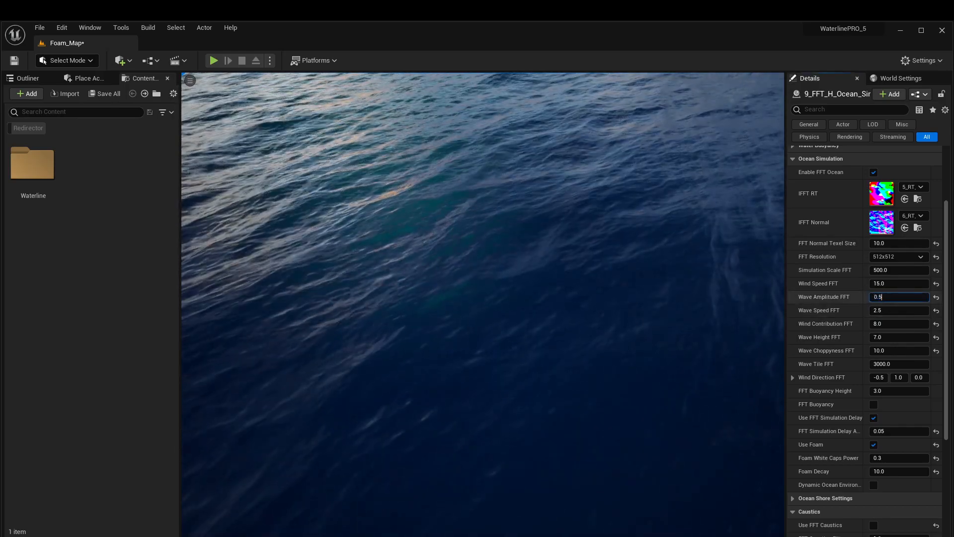
pyautogui.write('8')
pyautogui.press('Return')
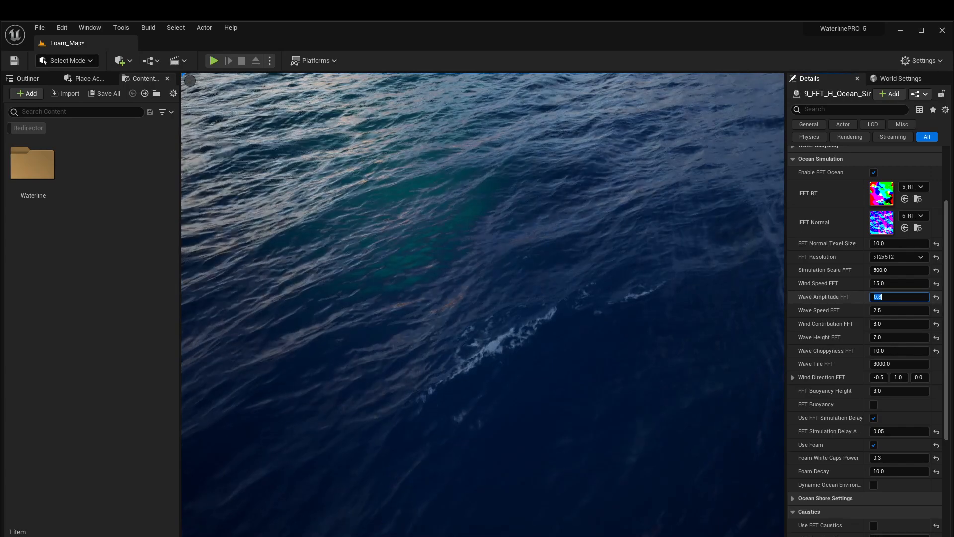
pyautogui.moveTo(547, 298); pyautogui.dragTo(482, 278, button='right')
pyautogui.moveTo(482, 298); pyautogui.dragTo(480, 343, button='right')
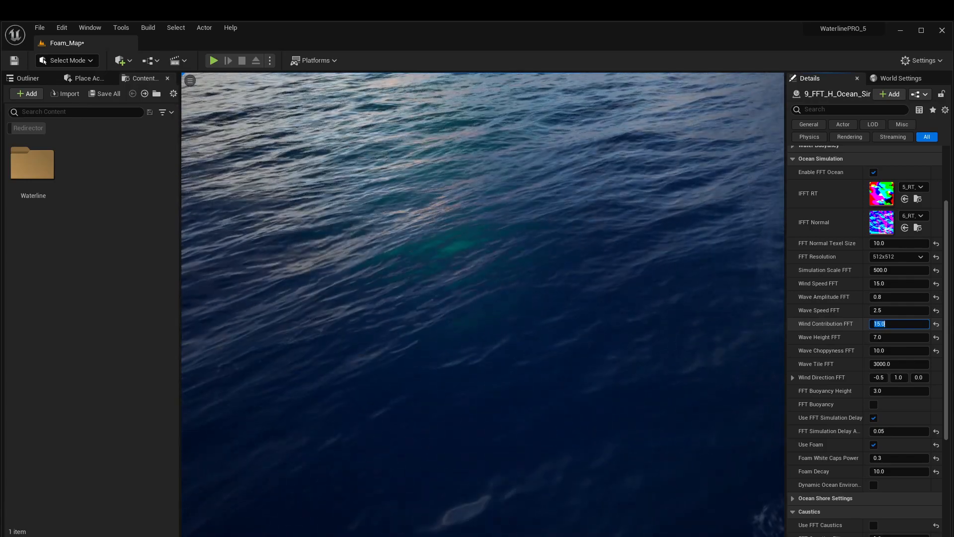
pyautogui.moveTo(483, 304)
pyautogui.mouseDown(button='right')
pyautogui.moveTo(481, 249)
pyautogui.moveTo(464, 263)
pyautogui.moveTo(472, 303)
pyautogui.moveTo(484, 298)
pyautogui.mouseUp(button='right')
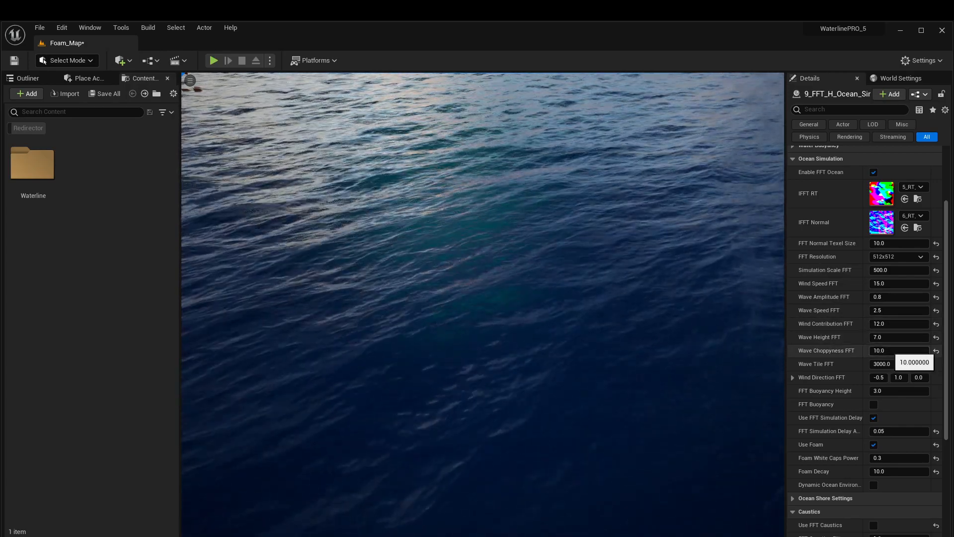
# Try Wave Tile FFT values of 6000 and 8000 on the ocean, inspecting the larger waves in between.
pyautogui.click(895, 364)
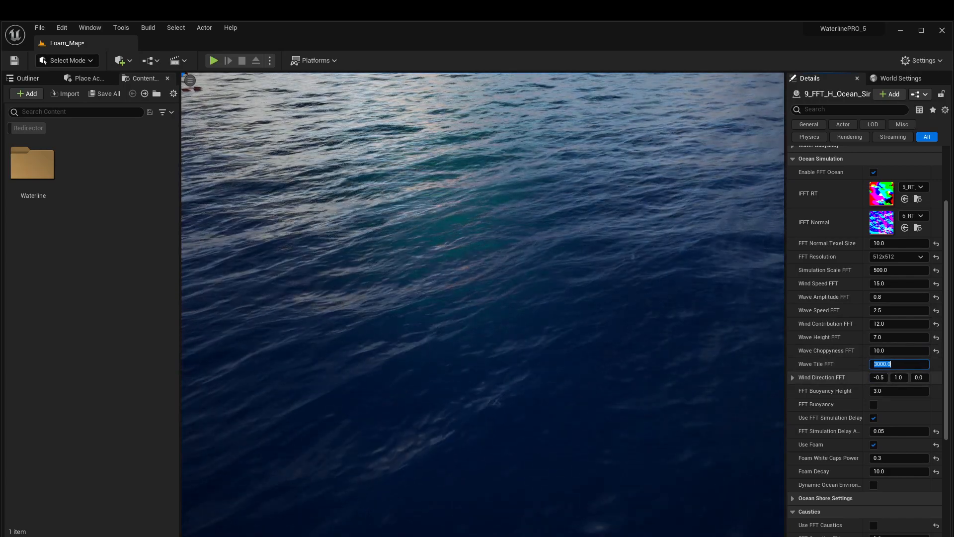
pyautogui.click(875, 364)
pyautogui.press('BackSpace')
pyautogui.write('6')
pyautogui.press('Return')
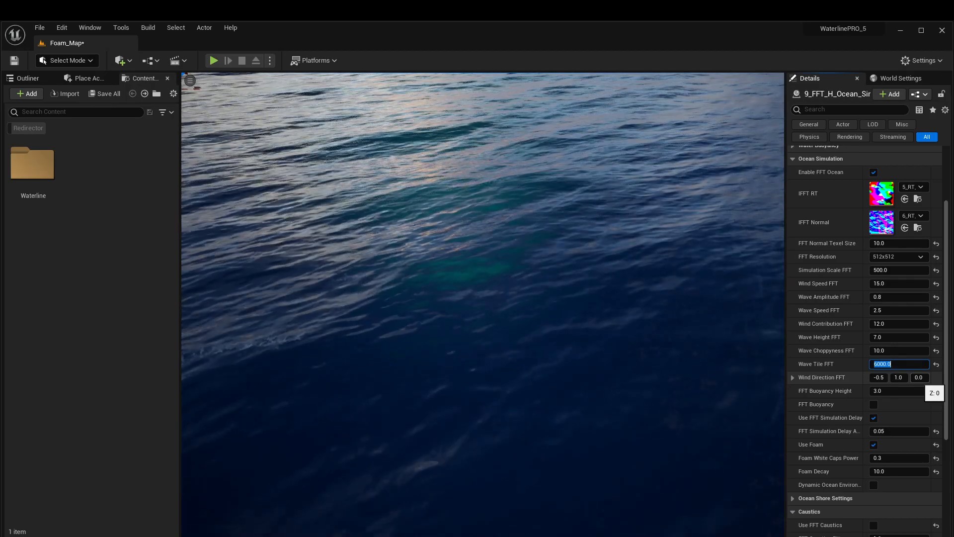
pyautogui.moveTo(547, 298); pyautogui.dragTo(521, 298, button='right')
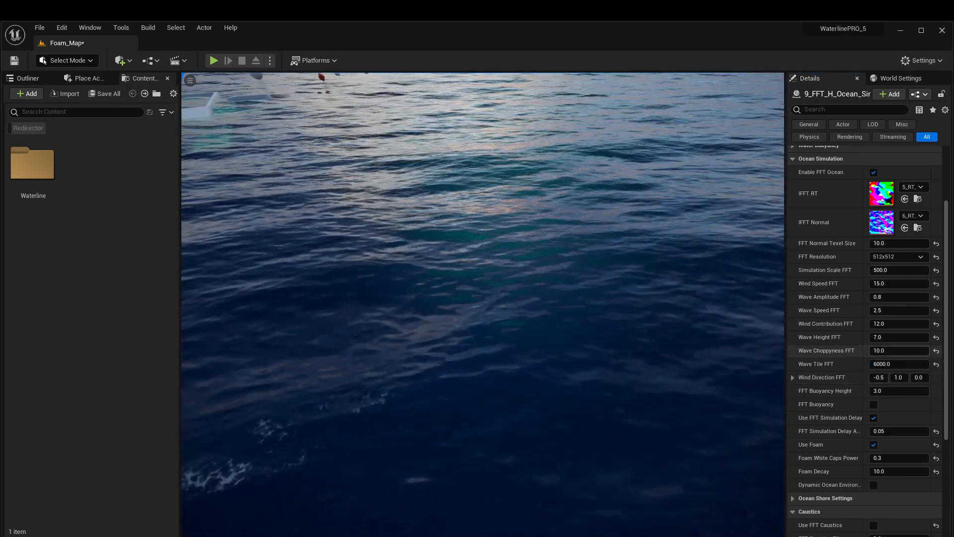
pyautogui.click(899, 363)
pyautogui.press('Home')
pyautogui.press('Delete')
pyautogui.write('8')
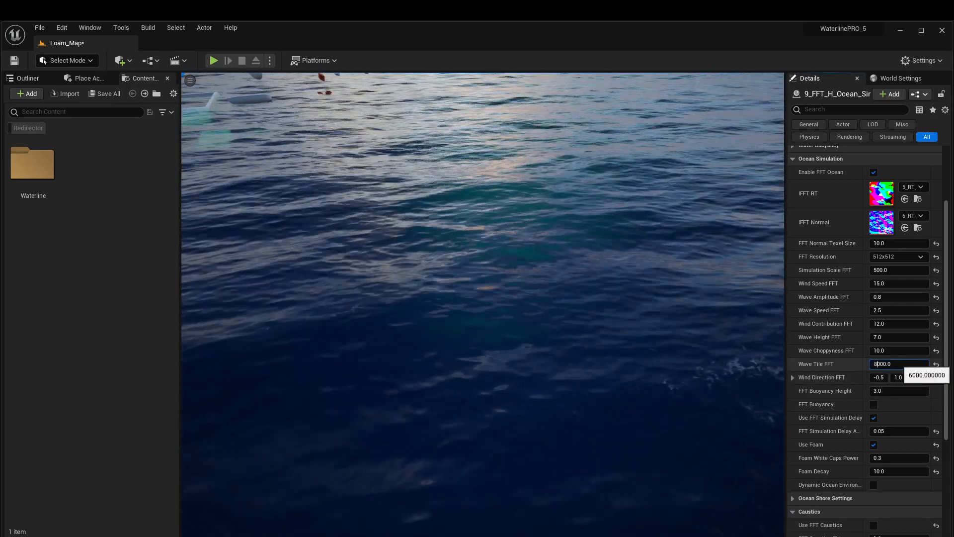
pyautogui.press('Return')
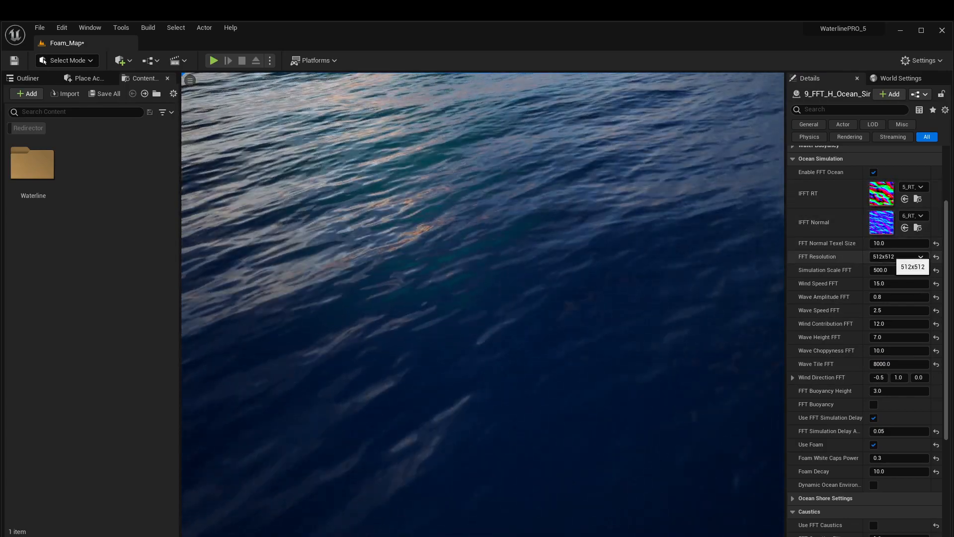
# Set the ocean's FFT Resolution to 1024x1024 and resize its IFFT RT render target to 1024 by 1024.
pyautogui.click(899, 256)
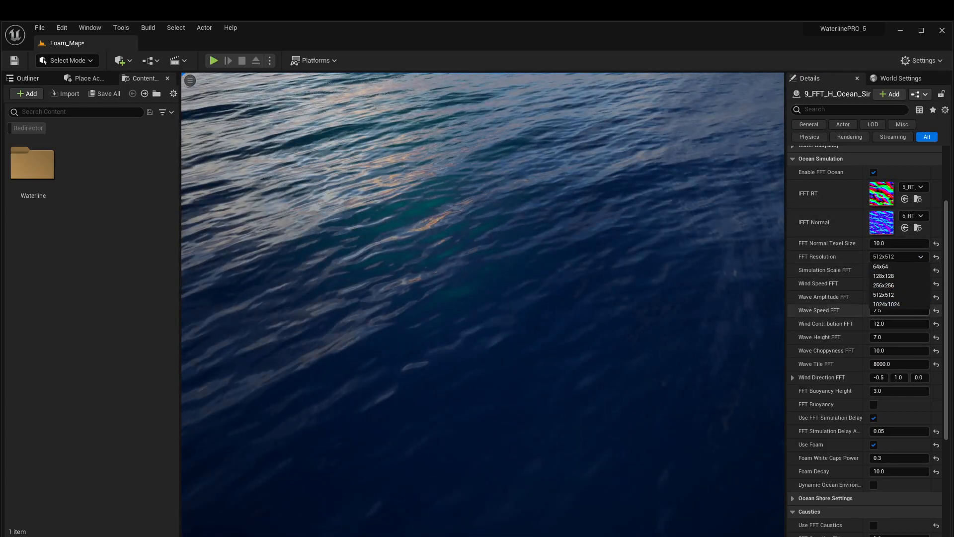
pyautogui.click(894, 304)
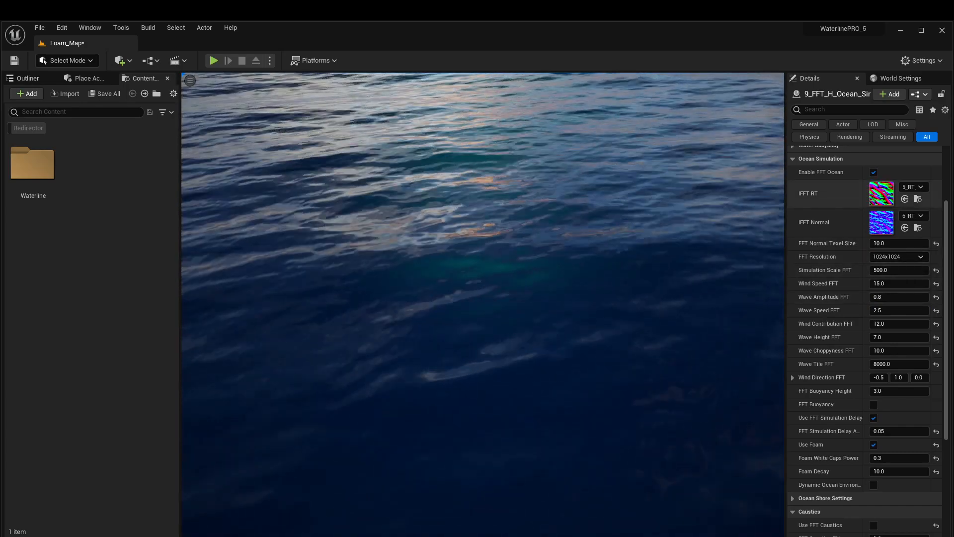
pyautogui.doubleClick(882, 194)
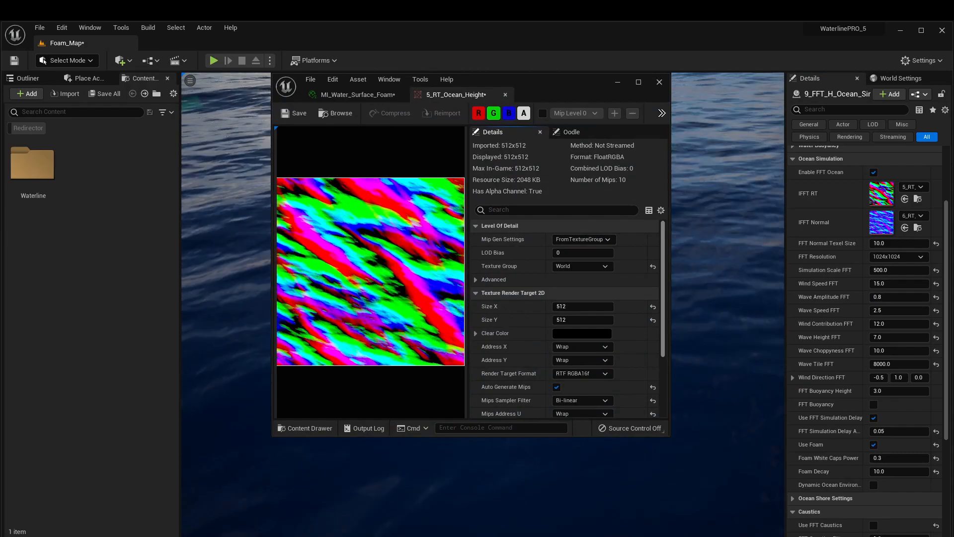
pyautogui.click(652, 307)
pyautogui.click(587, 307)
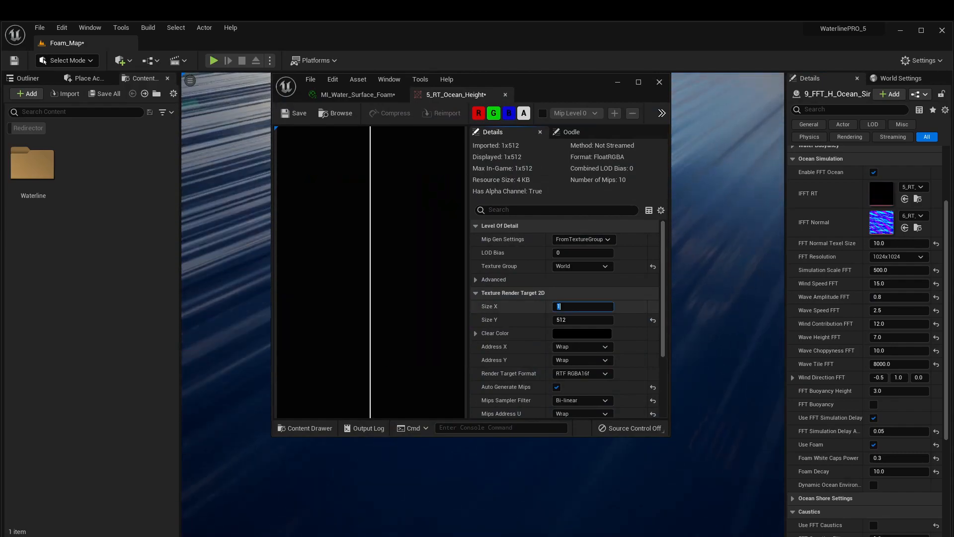
pyautogui.write('1024')
pyautogui.click(584, 319)
pyautogui.write('1024')
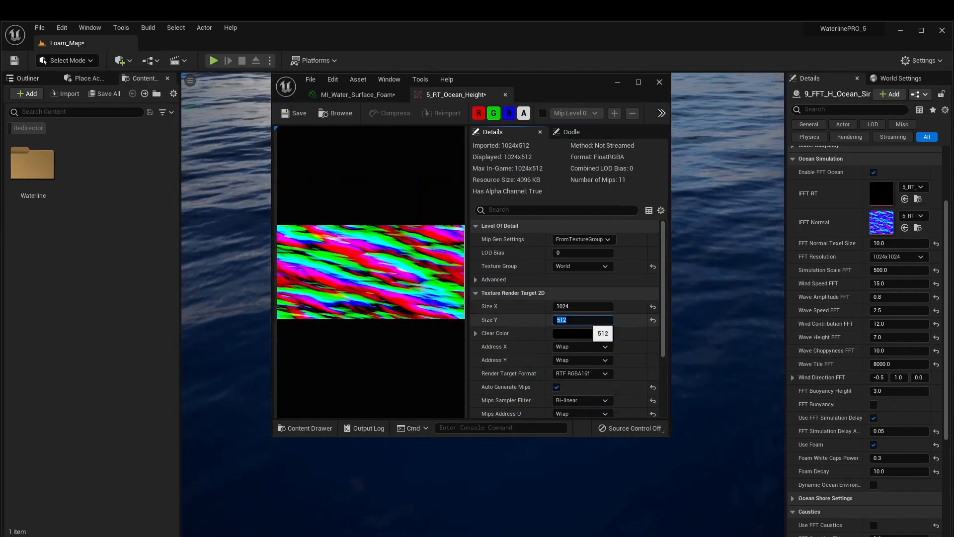
pyautogui.press('Return')
pyautogui.click(659, 82)
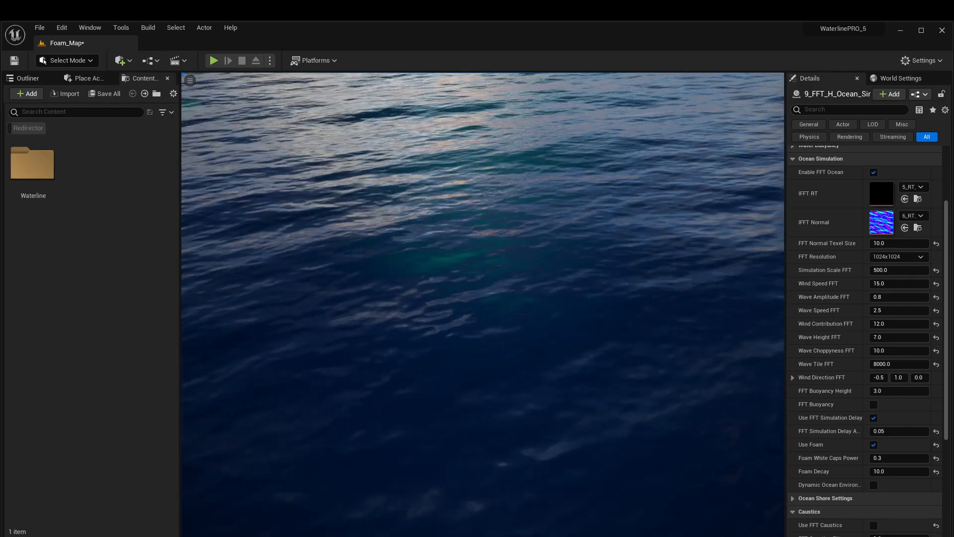
# Open the IFFT Normal render target of the ocean and set its Size X to 2048.
pyautogui.doubleClick(881, 222)
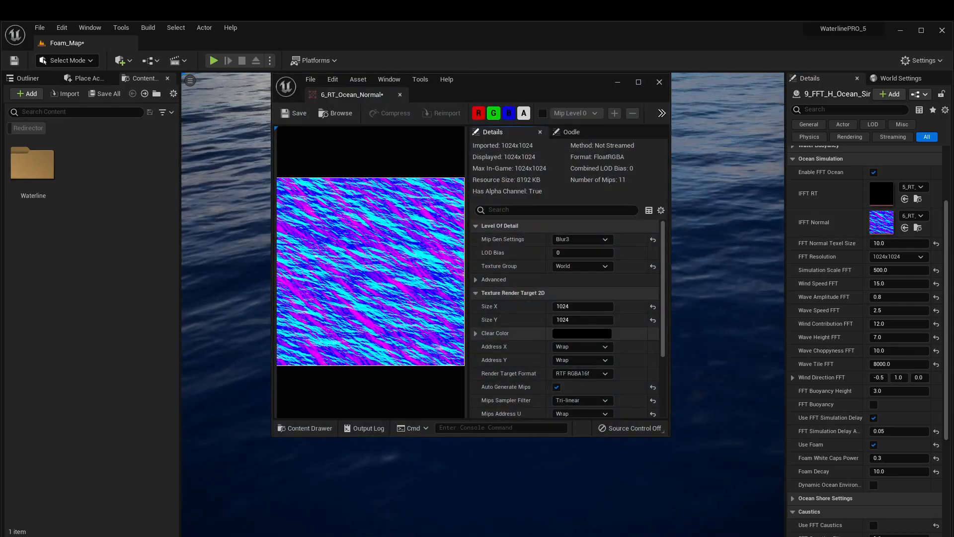
pyautogui.click(582, 306)
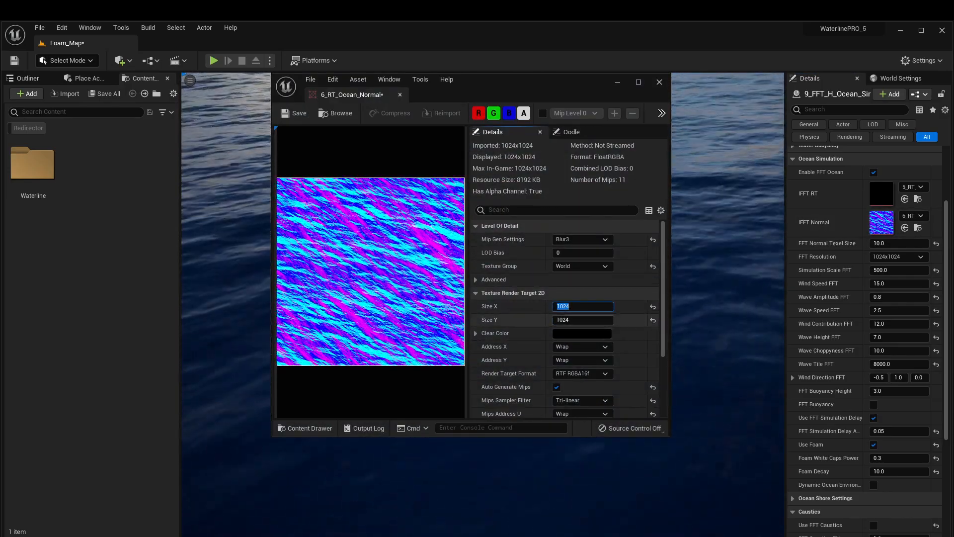
pyautogui.write('20')
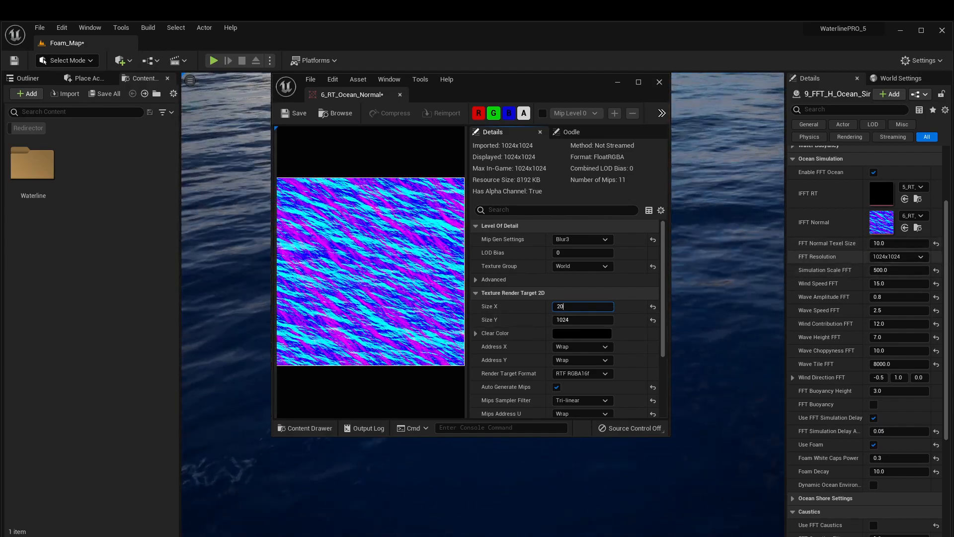
pyautogui.write('48')
pyautogui.press('Tab')
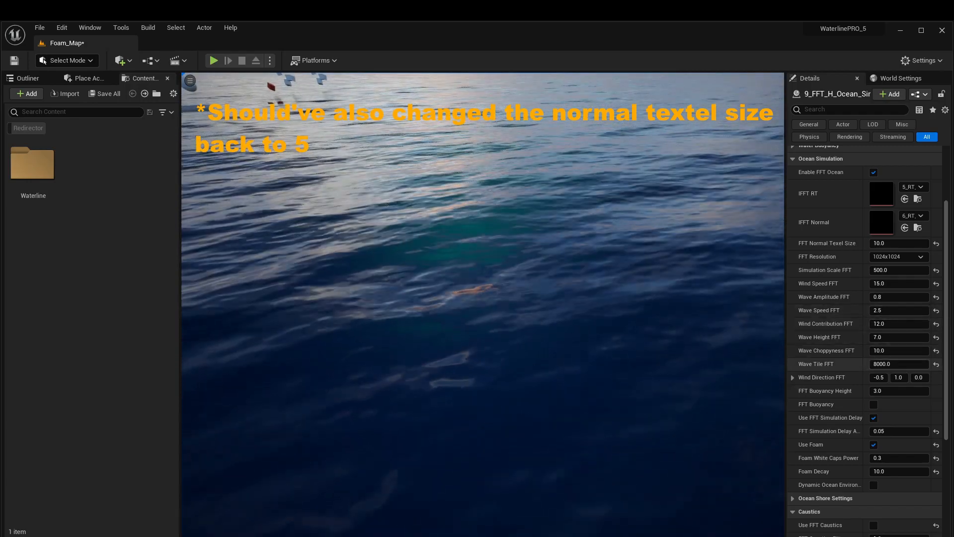
# Set the ocean's Wave Choppyness FFT to 15.
pyautogui.click(898, 351)
pyautogui.write('15')
pyautogui.press('Return')
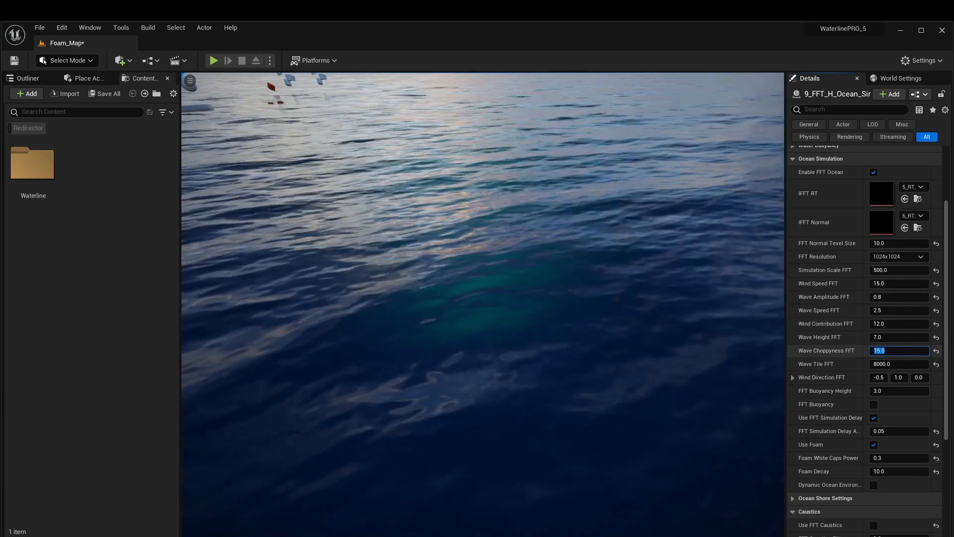
# Try a Wave Amplitude FFT of 1 on the ocean, raise it to 2.5, and inspect the waves and foam.
pyautogui.click(899, 283)
pyautogui.click(898, 296)
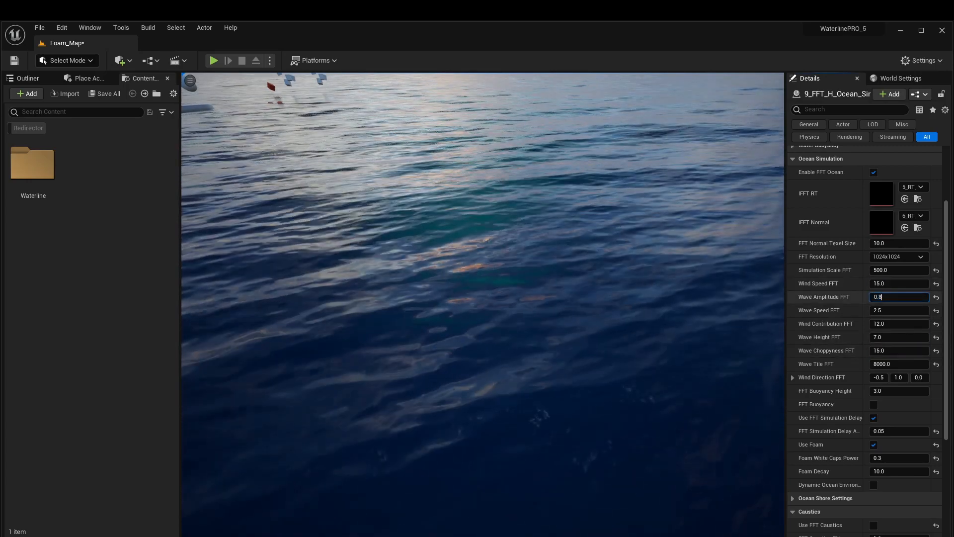
pyautogui.write('1')
pyautogui.press('Return')
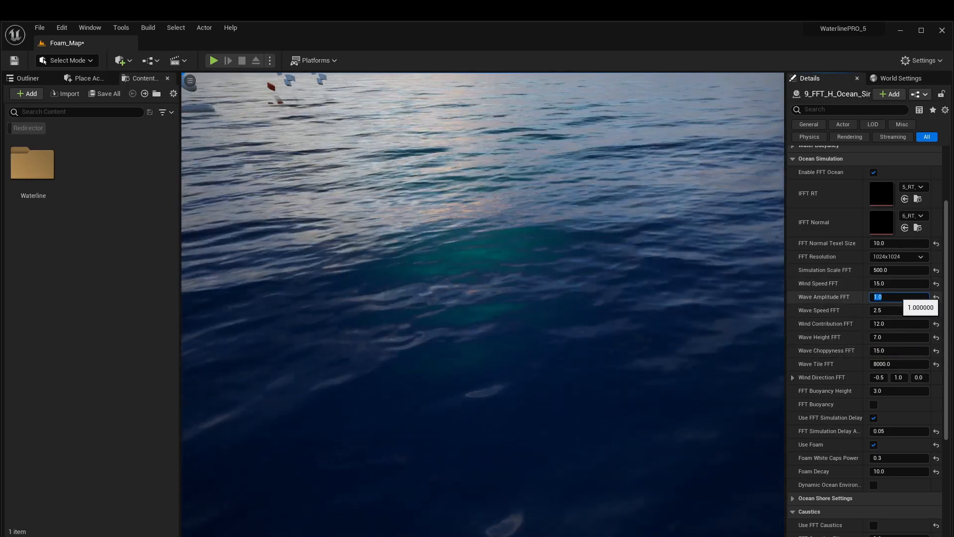
pyautogui.write('52.0')
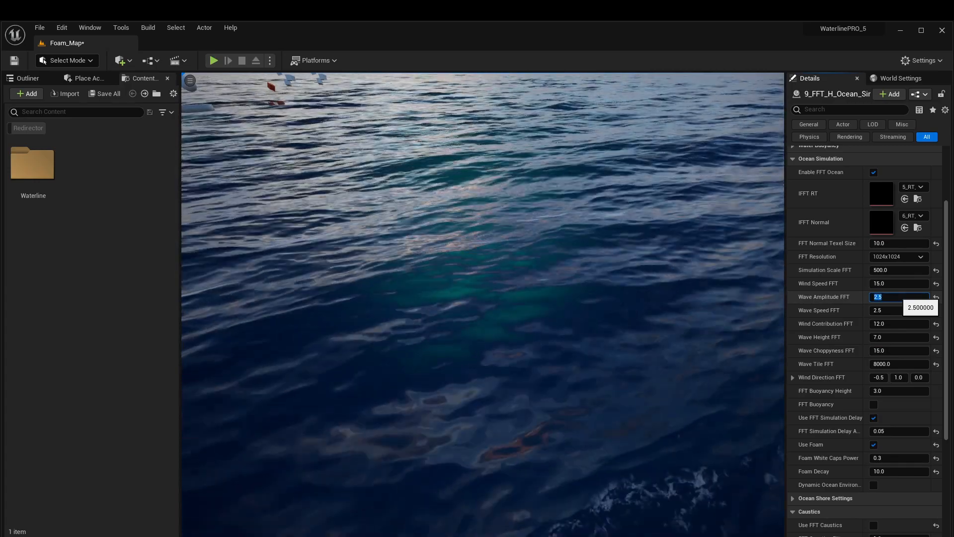
pyautogui.press('BackSpace')
pyautogui.write('5')
pyautogui.press('Return')
pyautogui.moveTo(482, 303); pyautogui.dragTo(462, 316, button='right')
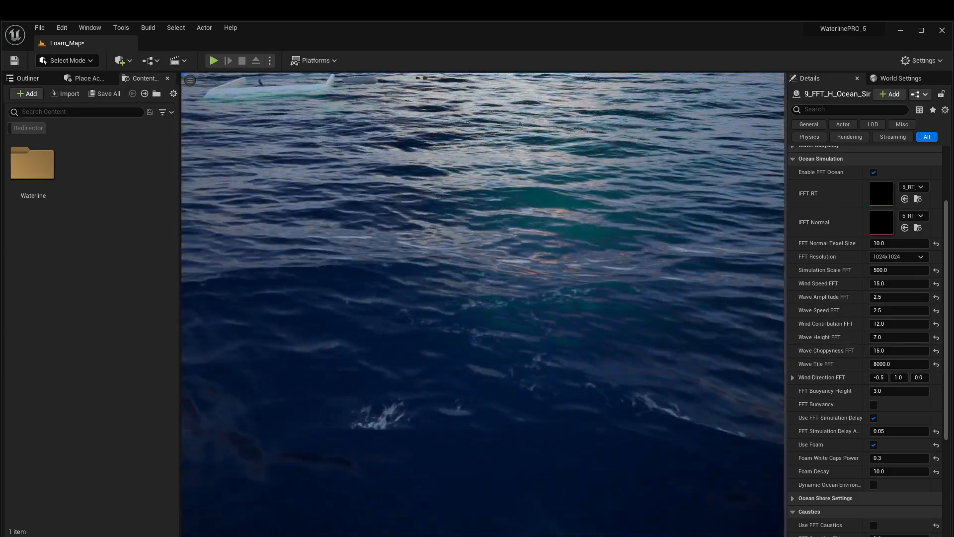
# Set the ocean's Wave Tile FFT to 10000.
pyautogui.scroll(2, 865, 337)
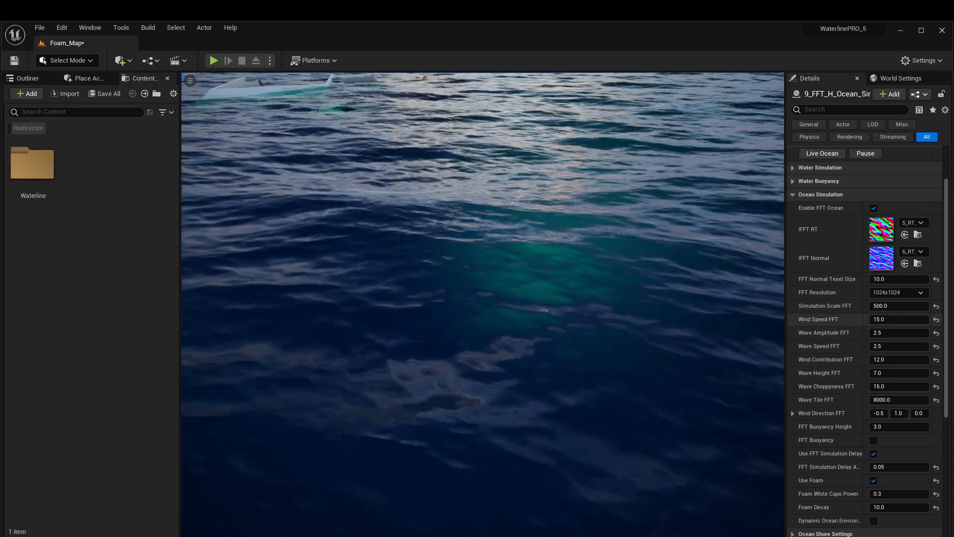
pyautogui.scroll(-3, 895, 323)
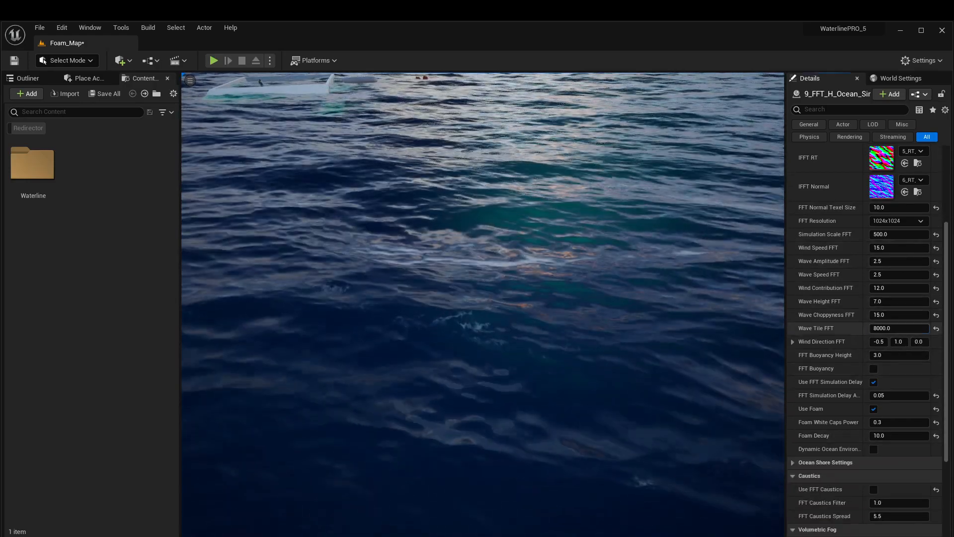
pyautogui.press('BackSpace')
pyautogui.write('10')
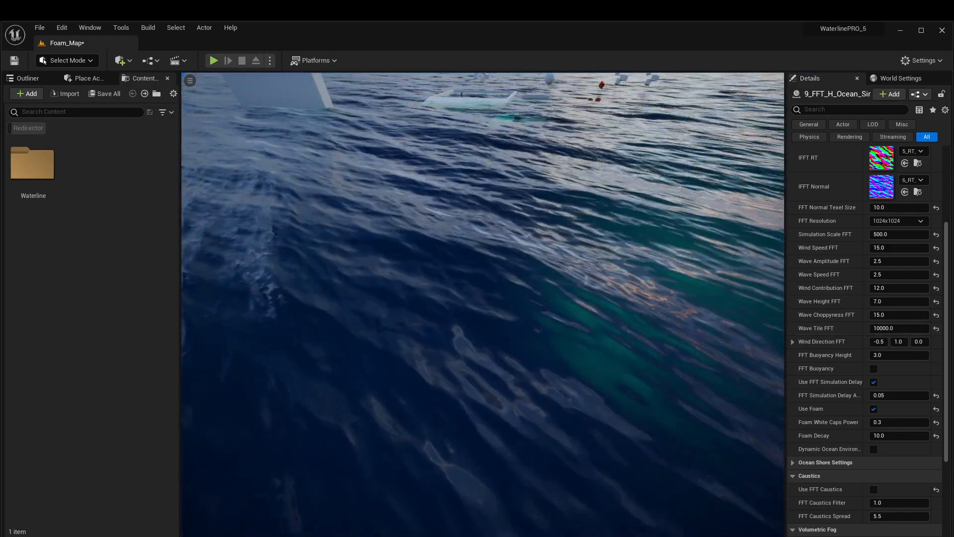
# Try Wave Tile FFT values of 3000 and 30000 on the ocean and return it to 10000.
pyautogui.click(894, 327)
pyautogui.press('Left')
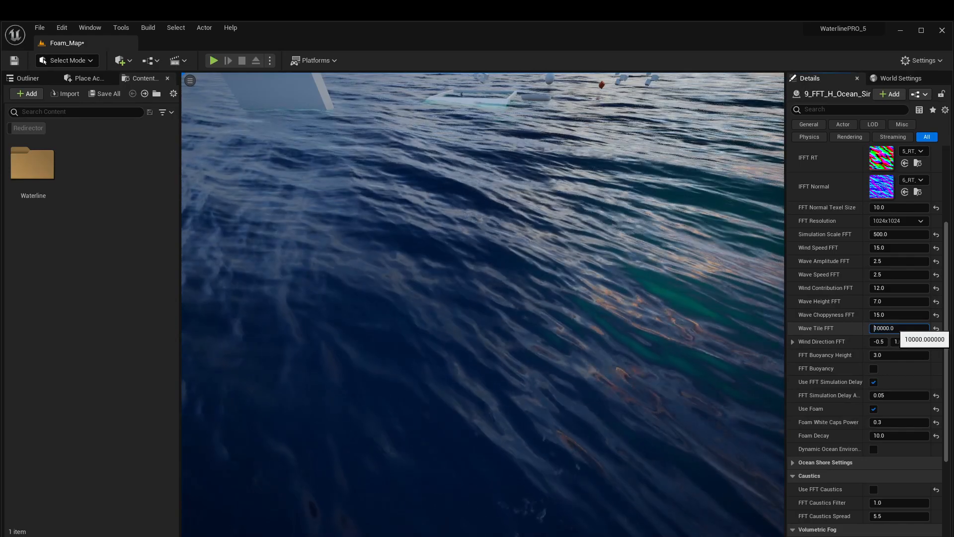
pyautogui.press('Delete')
pyautogui.press('Delete')
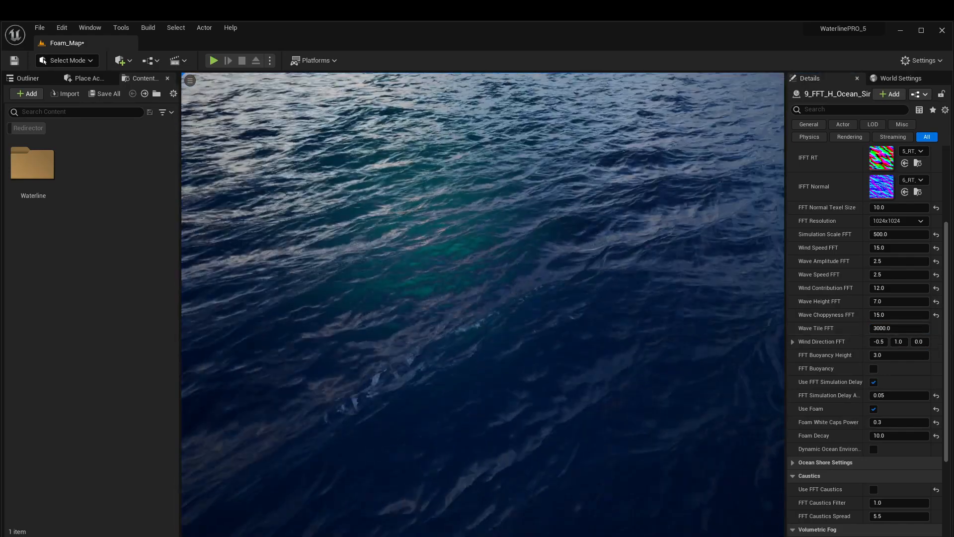
pyautogui.moveTo(483, 305); pyautogui.dragTo(413, 291, button='right')
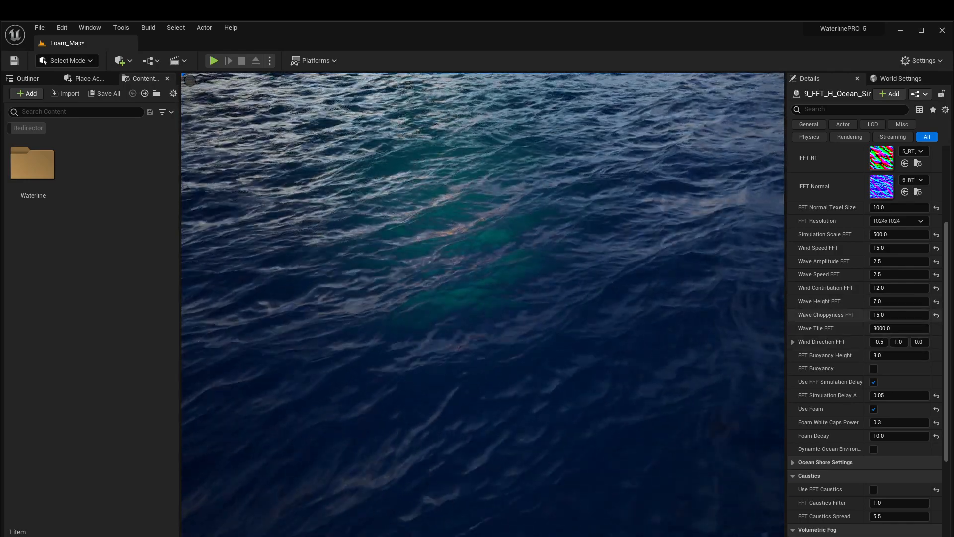
pyautogui.click(876, 328)
pyautogui.write('0')
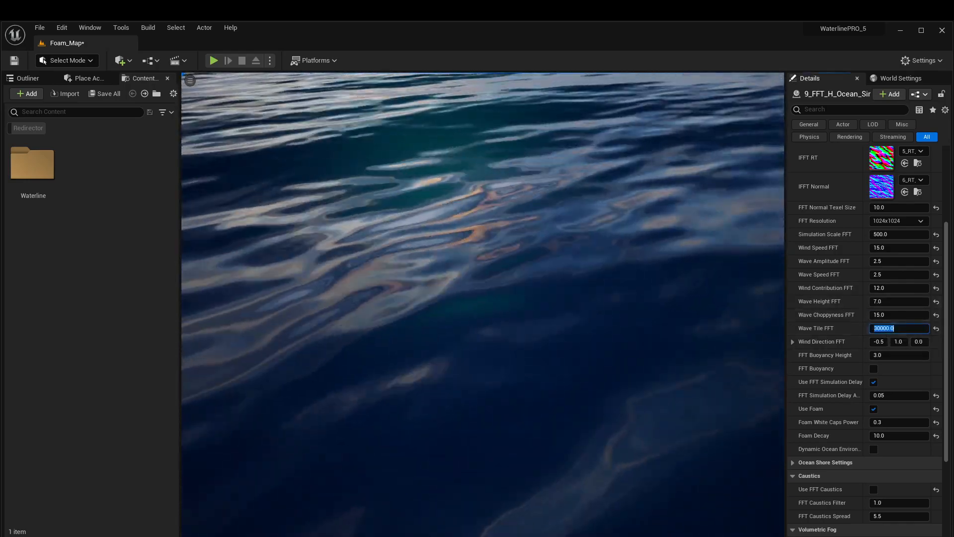
pyautogui.press('Return')
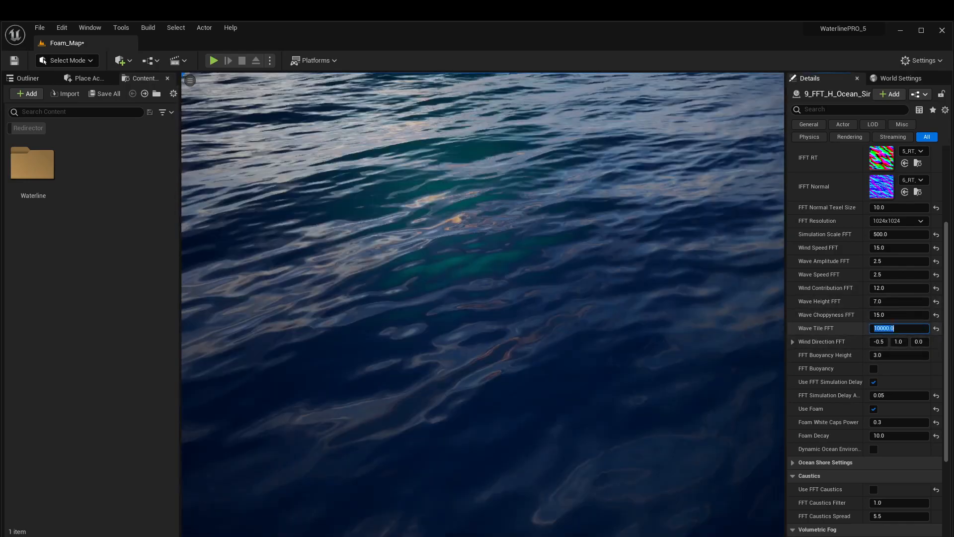
pyautogui.moveTo(646, 309); pyautogui.dragTo(487, 308, button='right')
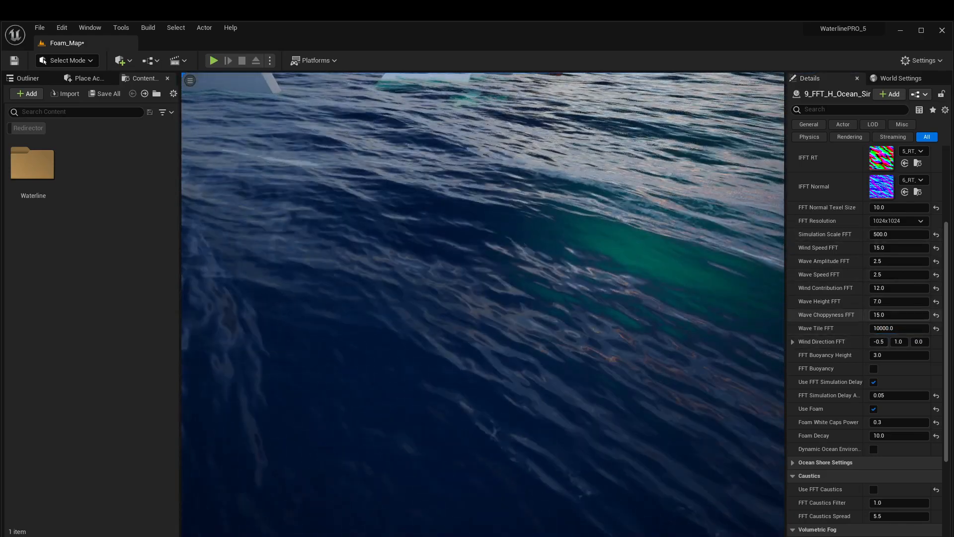
# Set the ocean's Wave Speed FFT to 2 and its Wind Contribution FFT to 5.
pyautogui.click(898, 274)
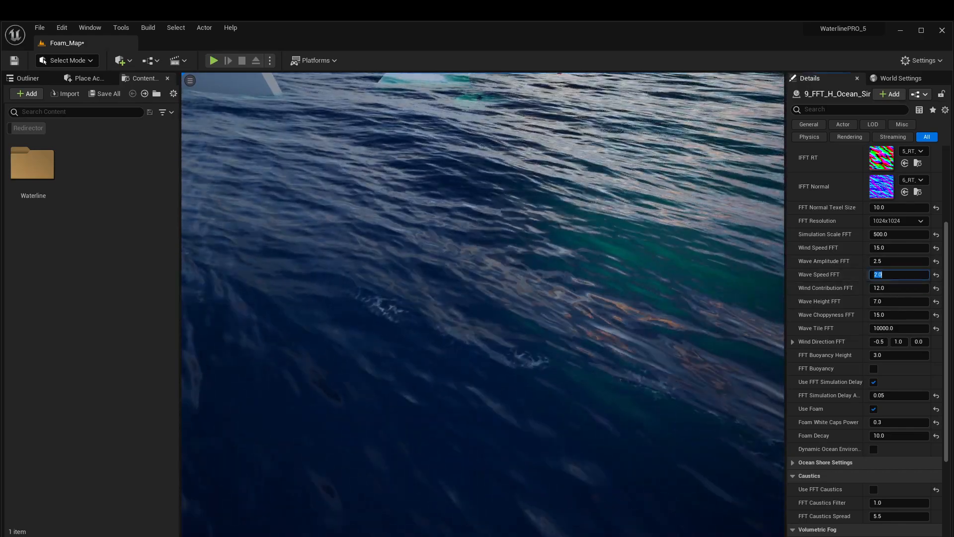
pyautogui.moveTo(482, 298); pyautogui.dragTo(541, 264, button='right')
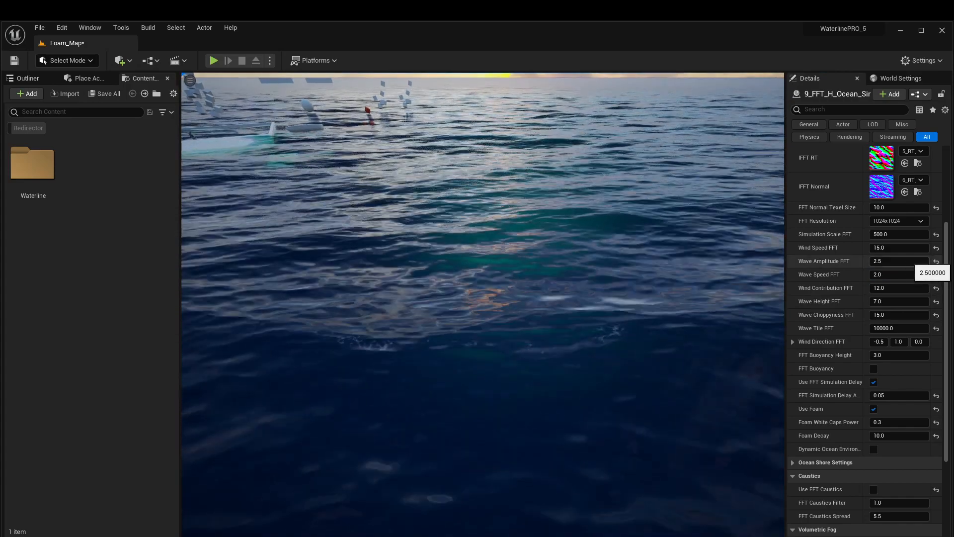
pyautogui.click(895, 288)
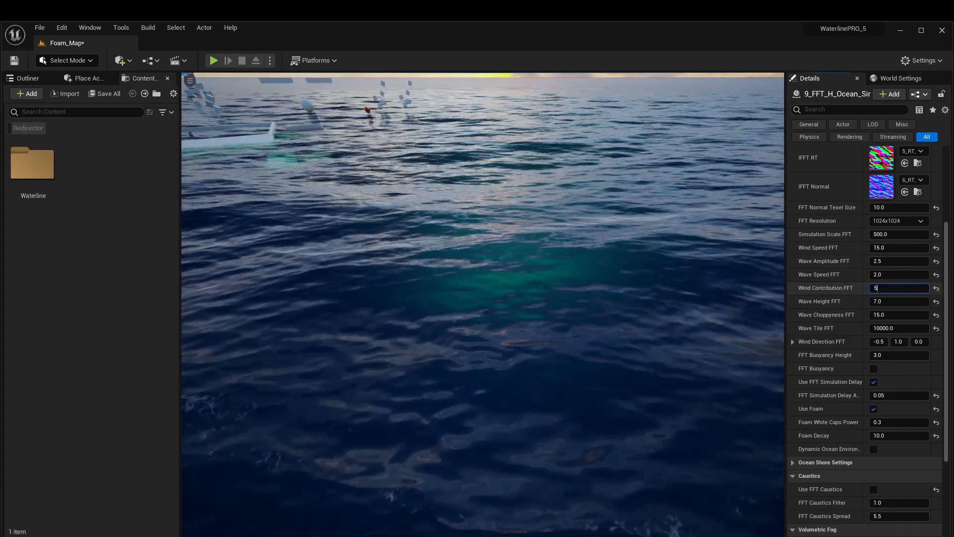
pyautogui.moveTo(497, 278); pyautogui.dragTo(462, 298, button='right')
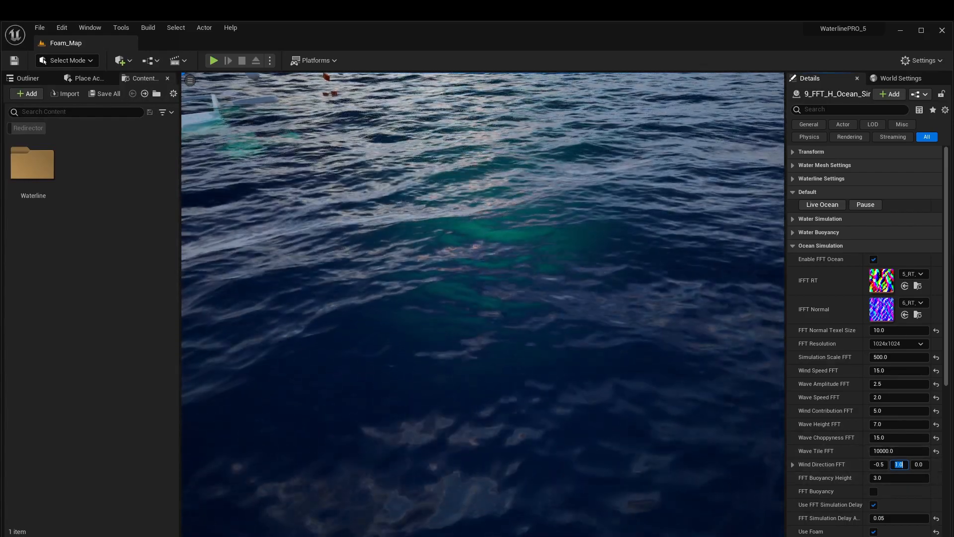
# Try X values of 1 and 0 for the ocean's Wind Direction FFT and restore it to -0.5.
pyautogui.write('0')
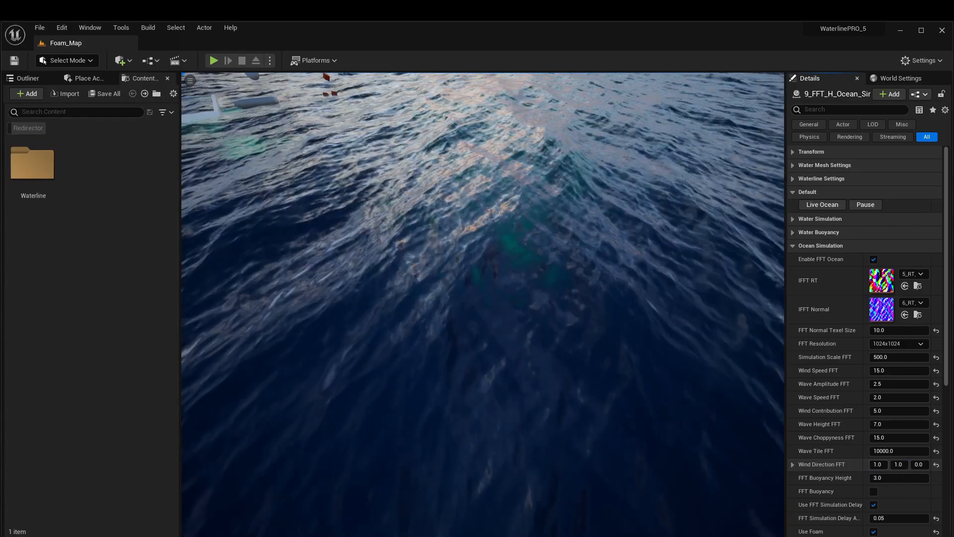
pyautogui.write('-0.5')
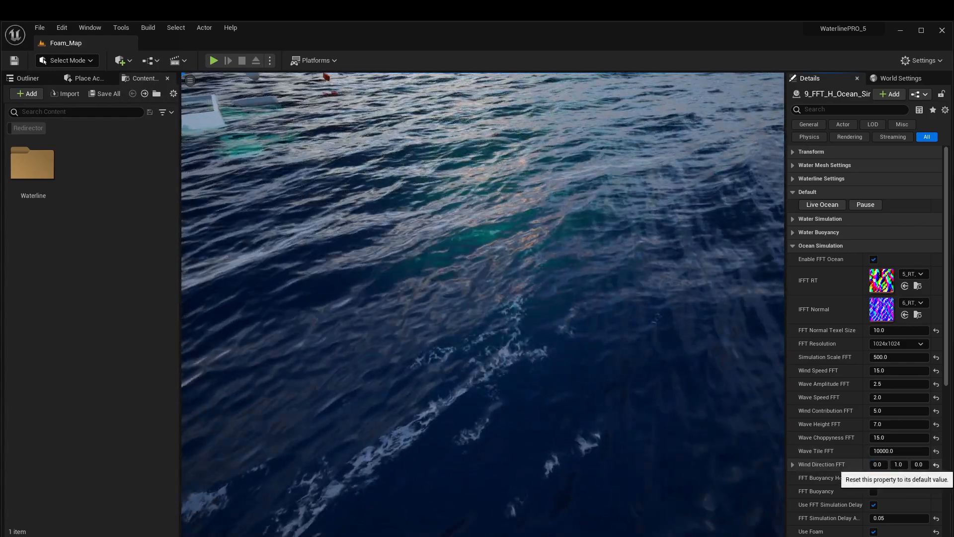
pyautogui.press('Return')
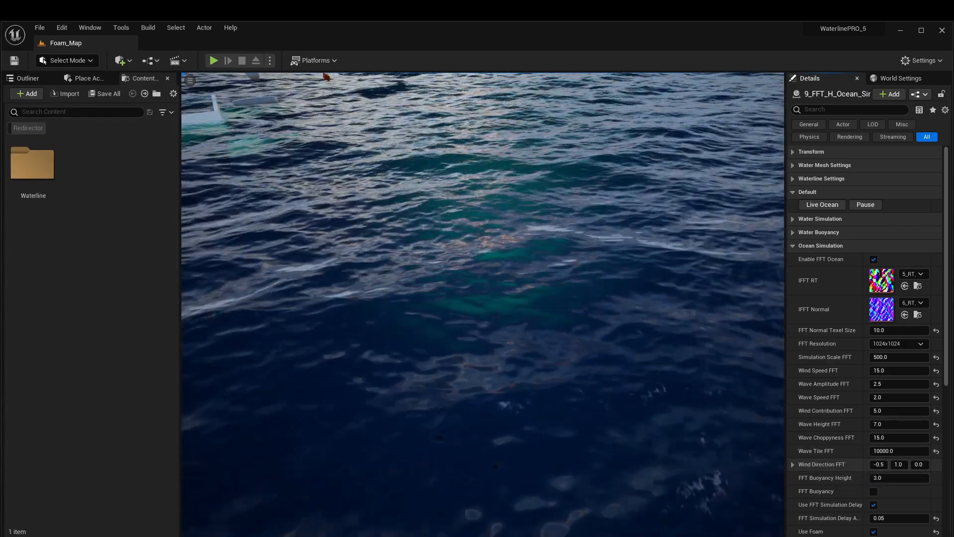
# Reset the ocean's FFT tile, choppyness, height, wind, speed, simulation scale and normal texel size values to default, with Wave Amplitude FFT at 0.15.
pyautogui.scroll(-5, 864, 343)
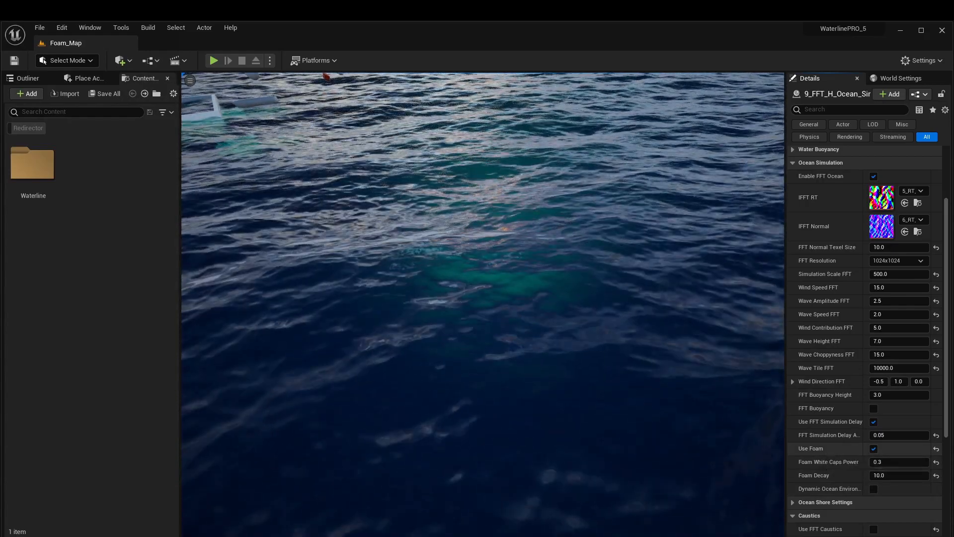
pyautogui.click(936, 368)
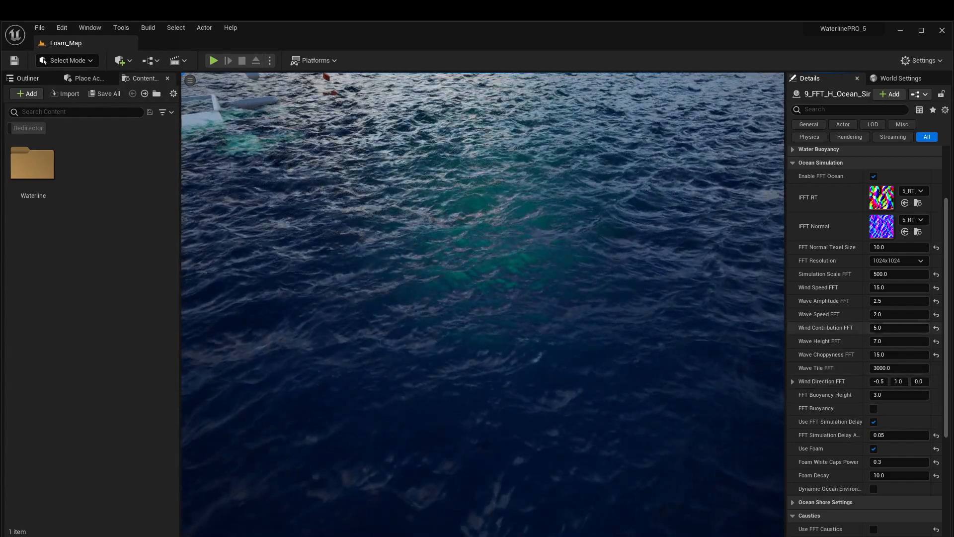
pyautogui.click(936, 354)
pyautogui.click(936, 341)
pyautogui.click(936, 328)
pyautogui.click(936, 315)
pyautogui.click(936, 301)
pyautogui.click(936, 288)
pyautogui.click(937, 274)
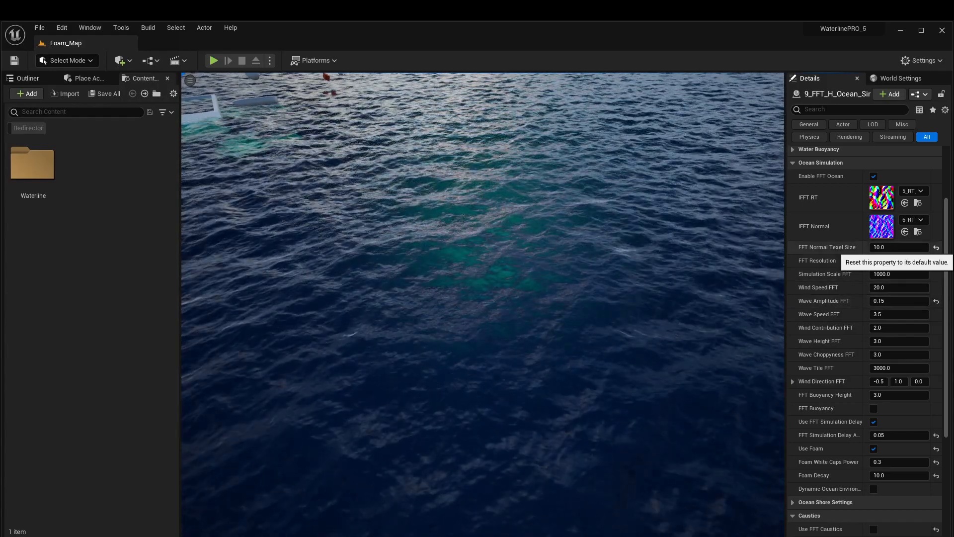
pyautogui.click(936, 247)
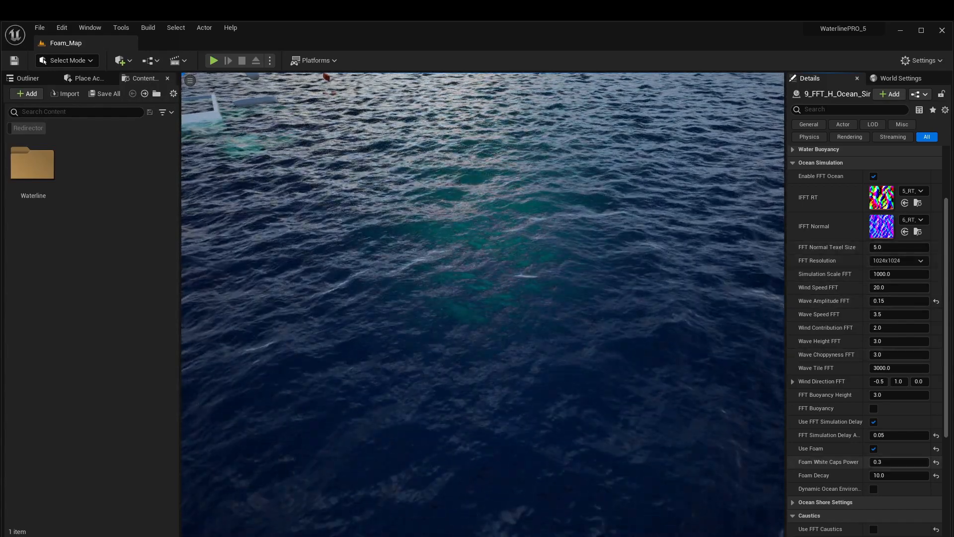
# Set the ocean's Wave Tile FFT to 5000.
pyautogui.click(887, 368)
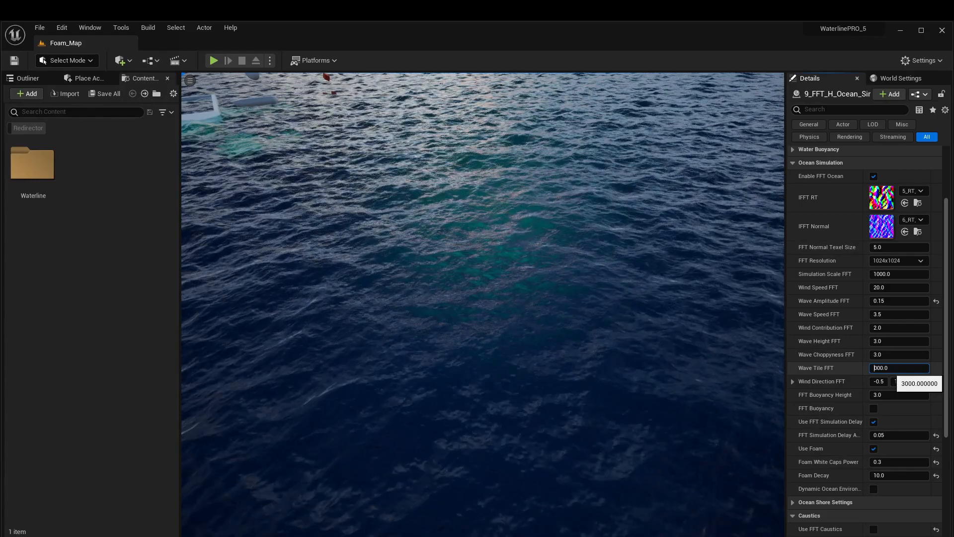
pyautogui.write('5')
pyautogui.press('Return')
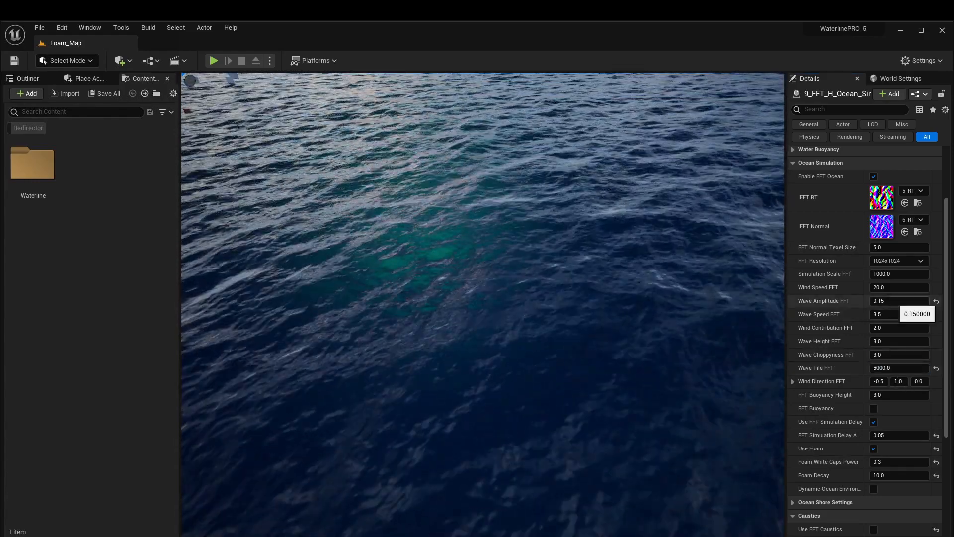
# Try a Wave Amplitude FFT of 0.1 on the ocean and return it to 0.15.
pyautogui.click(893, 301)
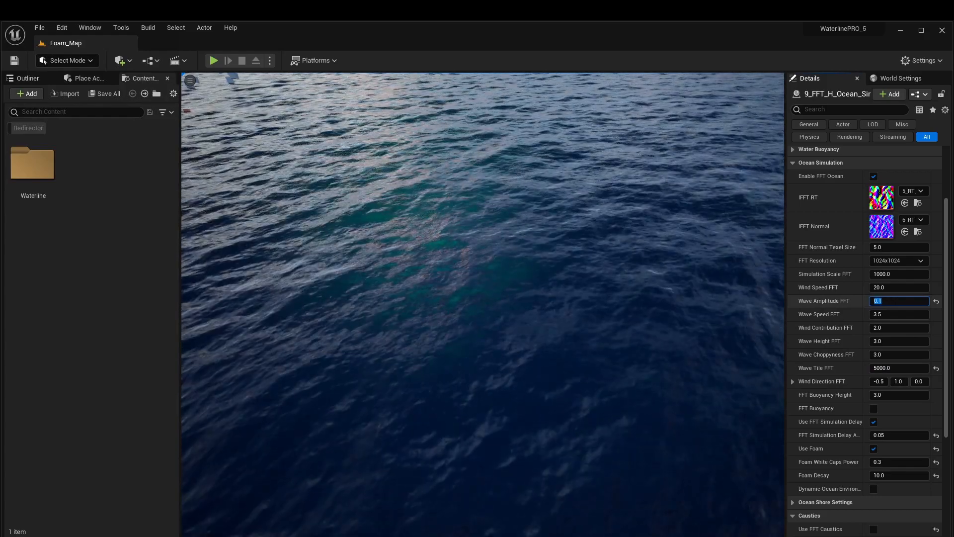
pyautogui.press('Return')
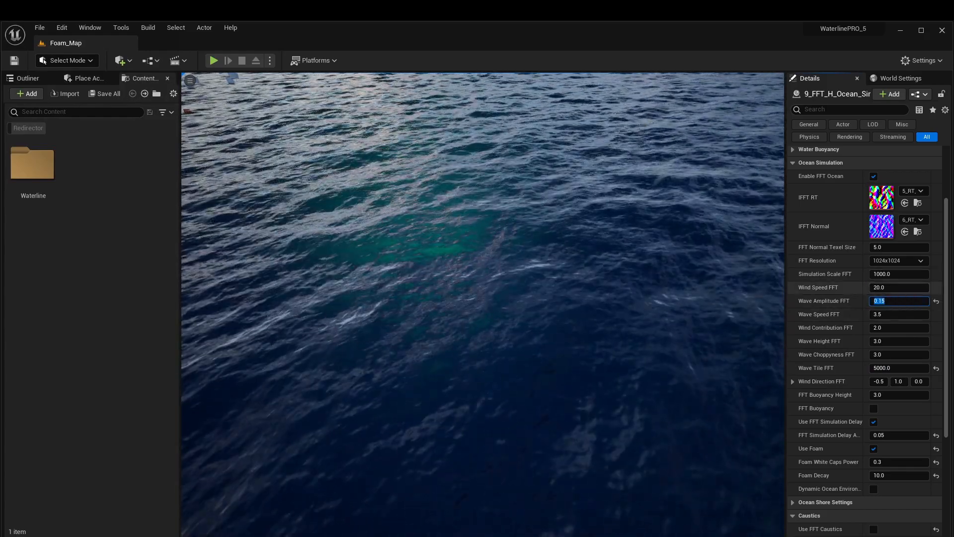
pyautogui.moveTo(641, 286); pyautogui.dragTo(541, 283, button='right')
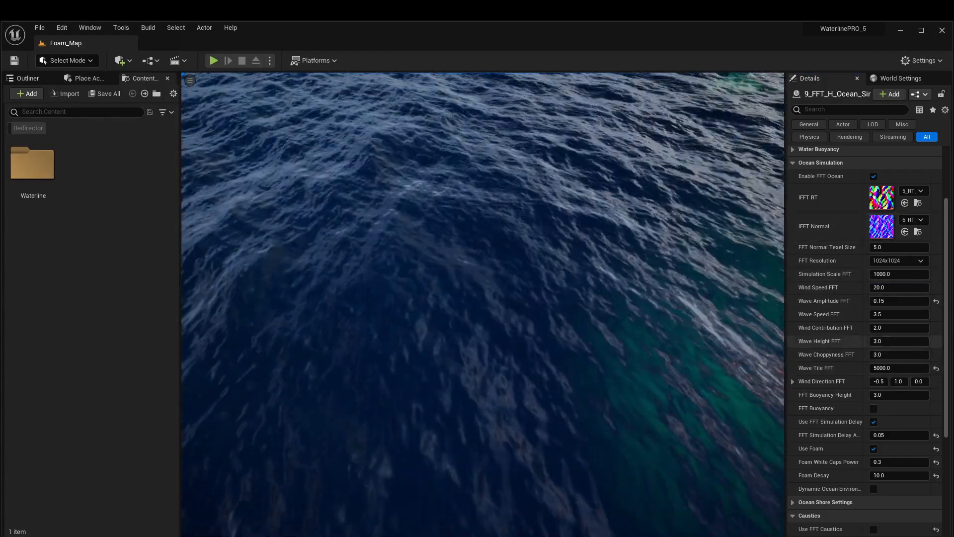
# Set the ocean's Wave Height FFT to 5, Wave Choppyness FFT to 8 and Wave Speed FFT to 2.5.
pyautogui.click(895, 341)
pyautogui.write('5')
pyautogui.press('Tab')
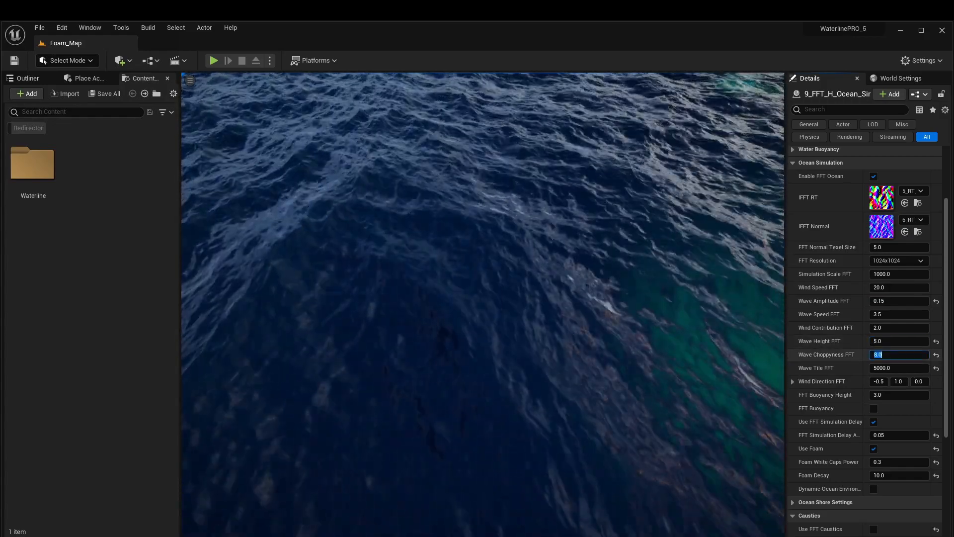
pyautogui.press('Return')
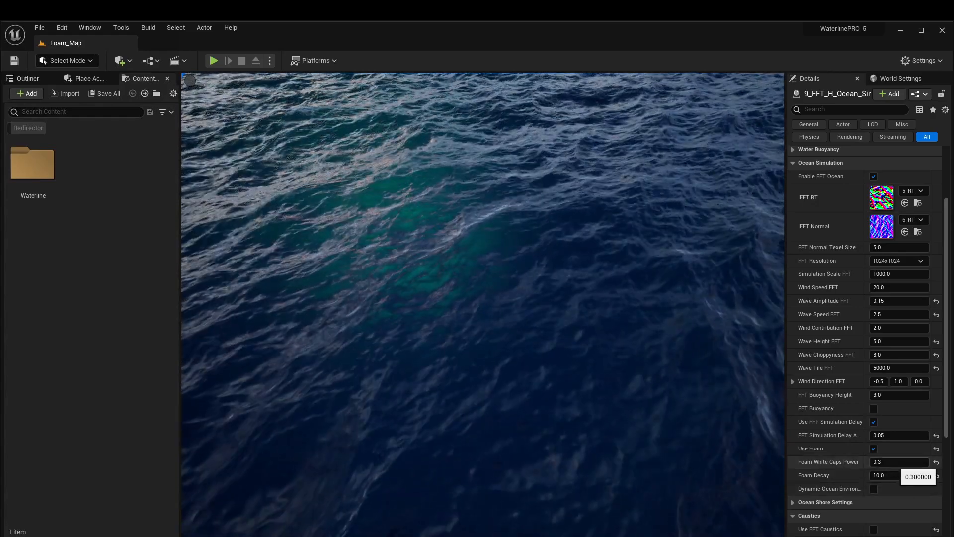
# Try stronger ocean foam by raising Foam White Caps Power to 0.5 and 1 and lowering Foam Decay to 2 and 1.
pyautogui.click(895, 463)
pyautogui.click(903, 462)
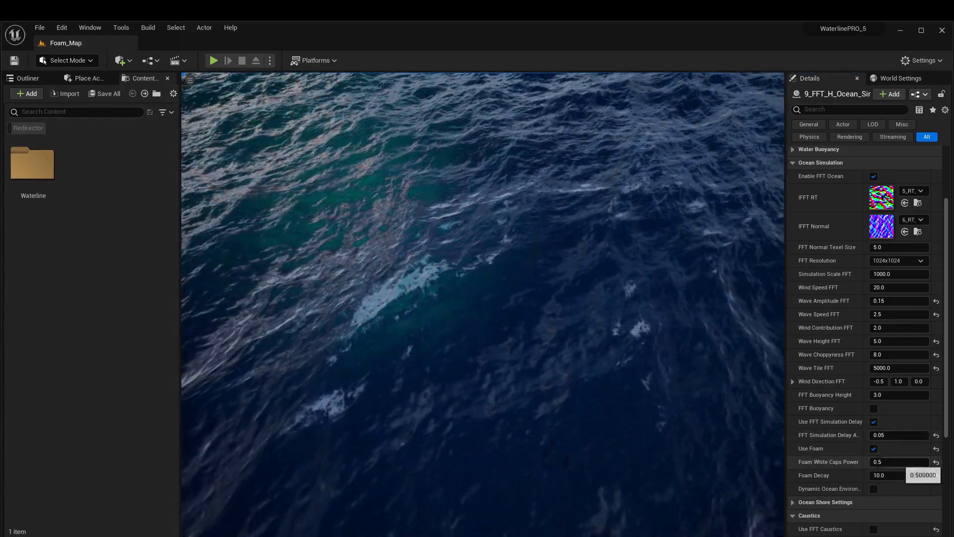
pyautogui.click(890, 462)
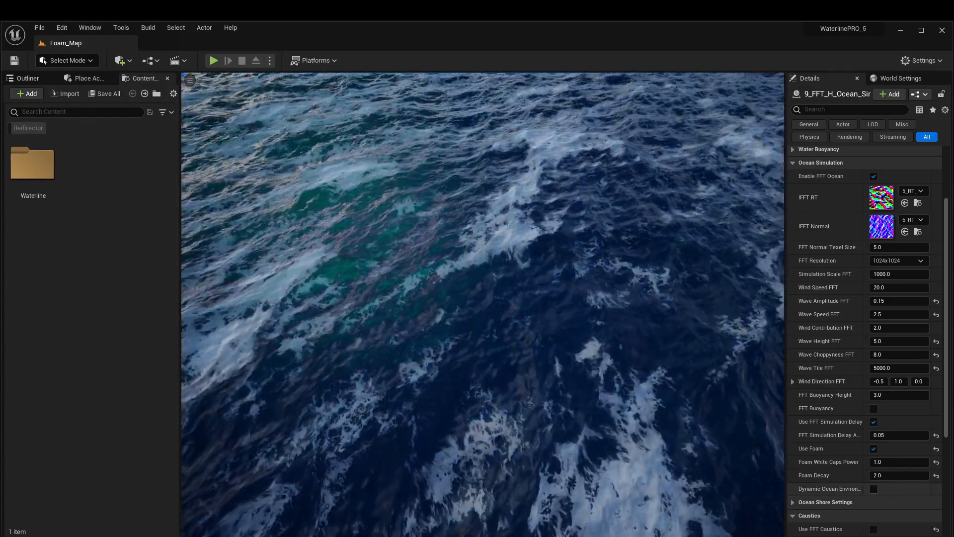
pyautogui.click(894, 476)
pyautogui.write('1')
pyautogui.press('Return')
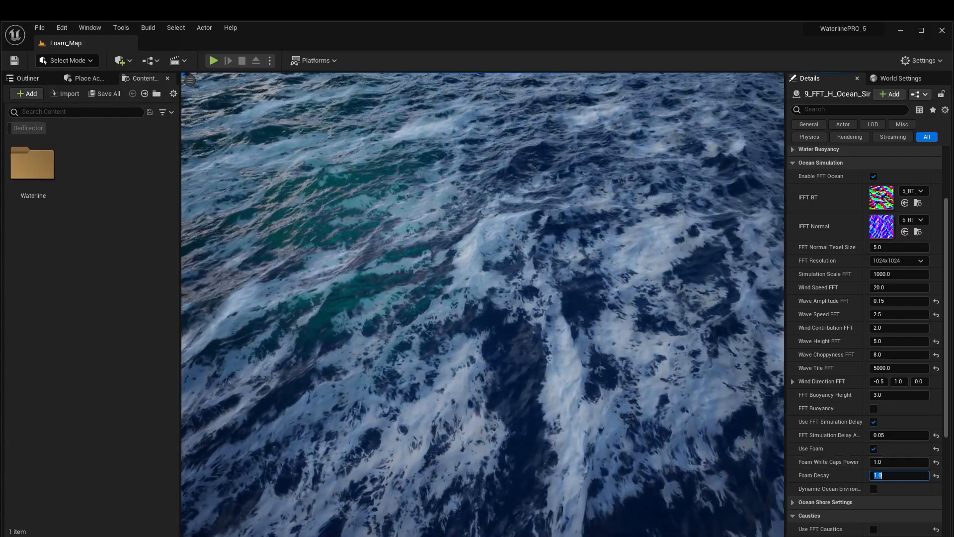
# Open the ocean's MI_Water_Surface_Foam material instance, filter its parameters by "foam" and examine the foam settings.
pyautogui.moveTo(502, 304); pyautogui.dragTo(447, 298, button='right')
pyautogui.scroll(3, 864, 338)
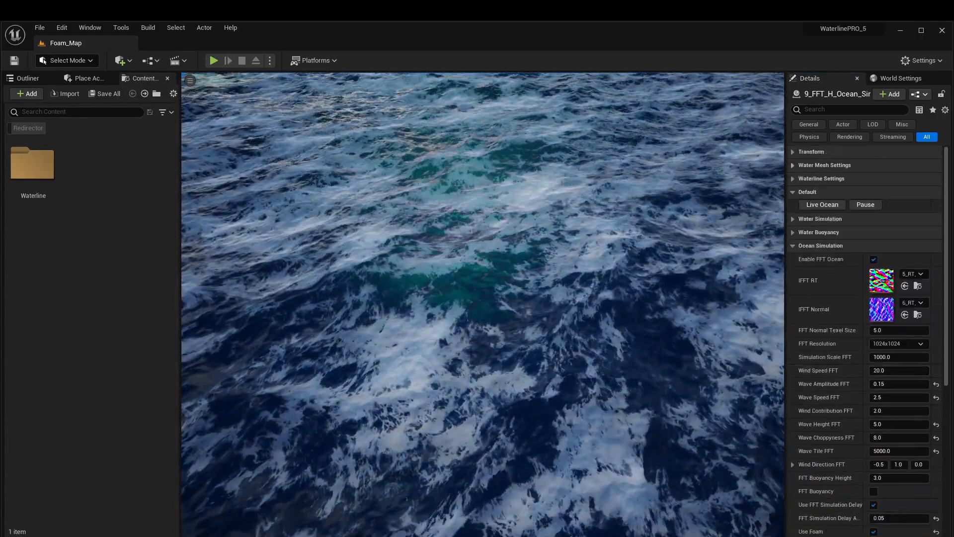
pyautogui.click(822, 178)
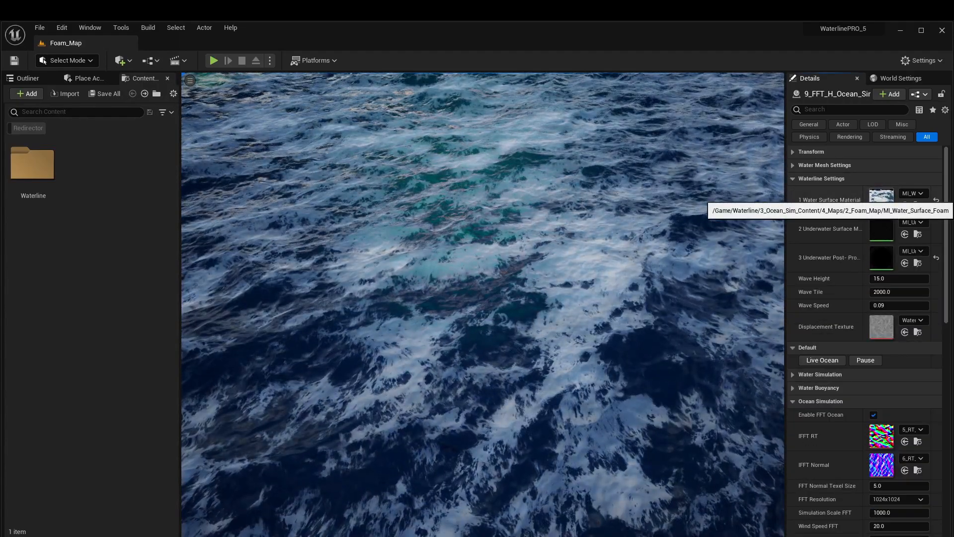
pyautogui.doubleClick(881, 199)
pyautogui.write('foam')
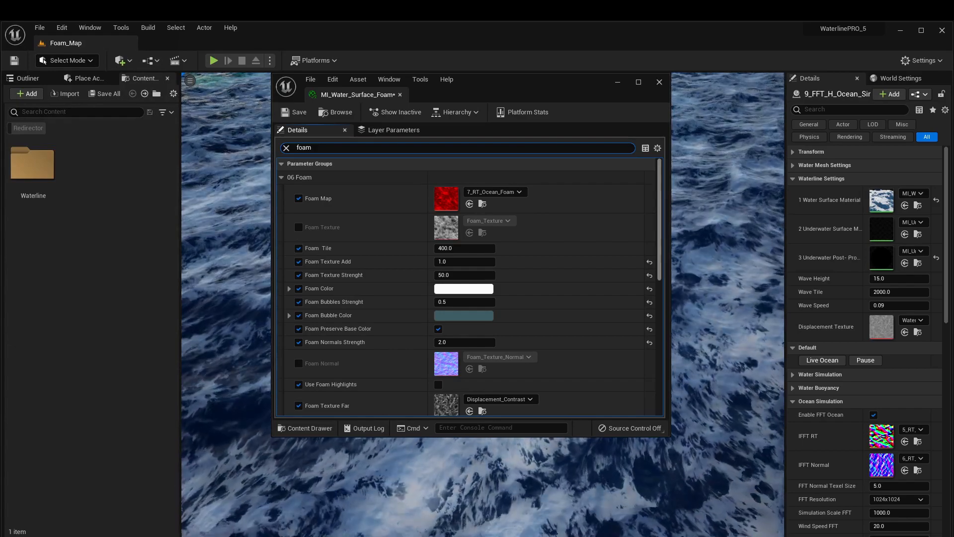
pyautogui.scroll(-5, 437, 378)
pyautogui.scroll(-3, 467, 288)
pyautogui.scroll(7, 467, 289)
pyautogui.scroll(-3, 468, 288)
pyautogui.scroll(4, 467, 288)
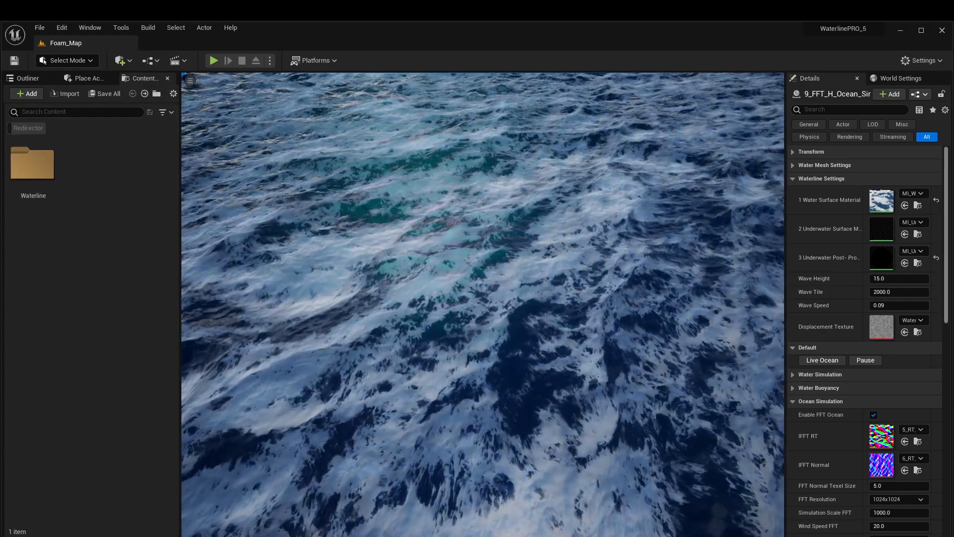
# Reset the ocean's Foam Decay to its default of 1.5 and set Foam White Caps Power to 0.2.
pyautogui.scroll(-5, 865, 348)
pyautogui.scroll(-5, 873, 422)
pyautogui.scroll(3, 872, 422)
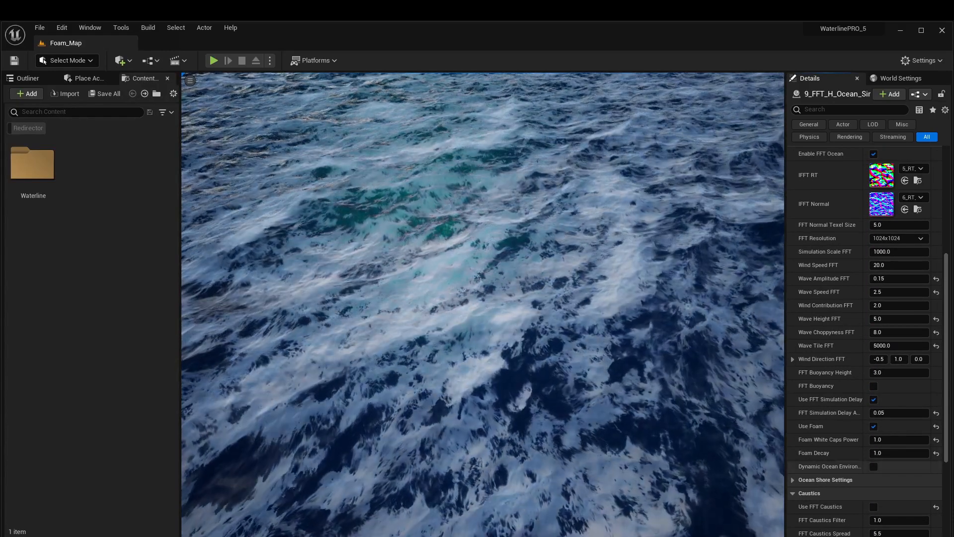
pyautogui.click(936, 453)
pyautogui.click(936, 440)
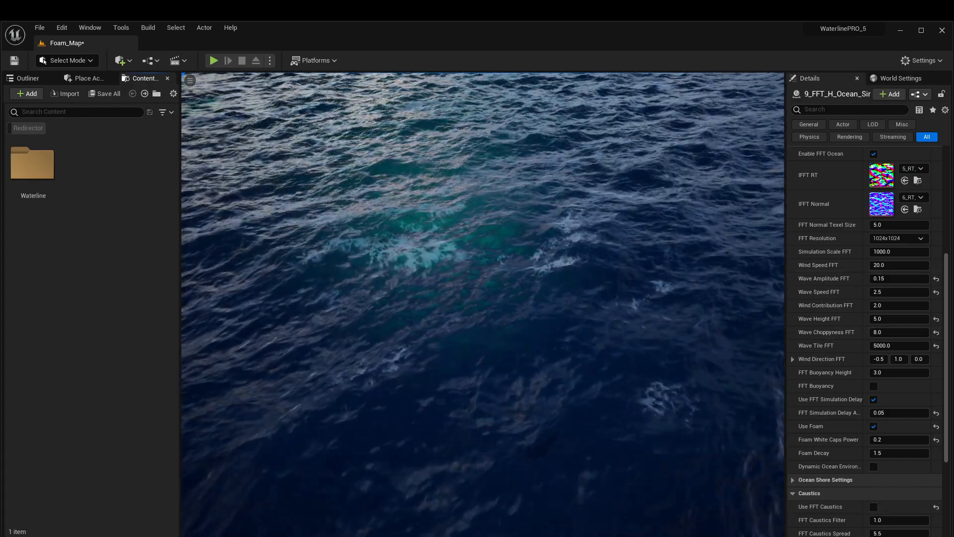
# Create a Level Sequence asset named Dynamic_Ocean in the content root beside the Waterline folder.
pyautogui.rightClick(74, 167)
pyautogui.moveTo(129, 401)
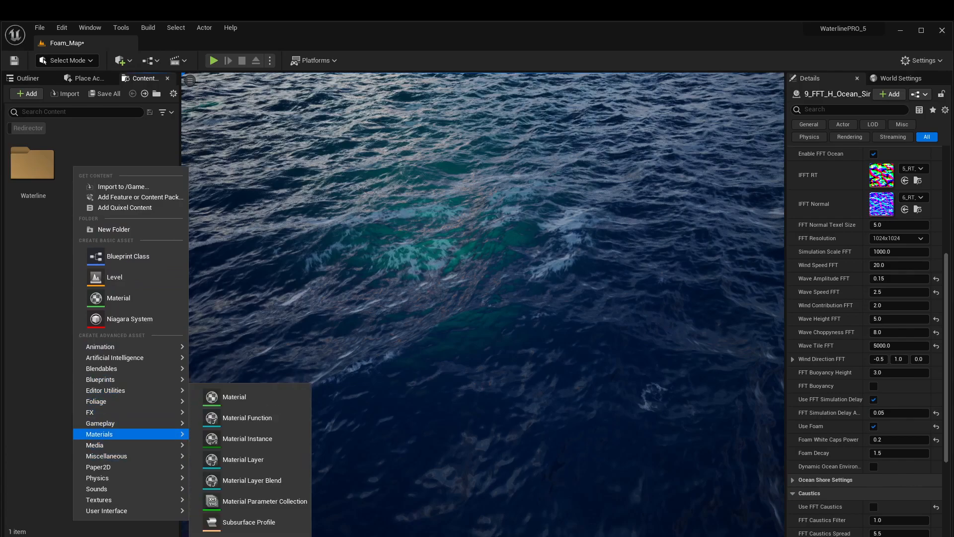
pyautogui.moveTo(99, 445)
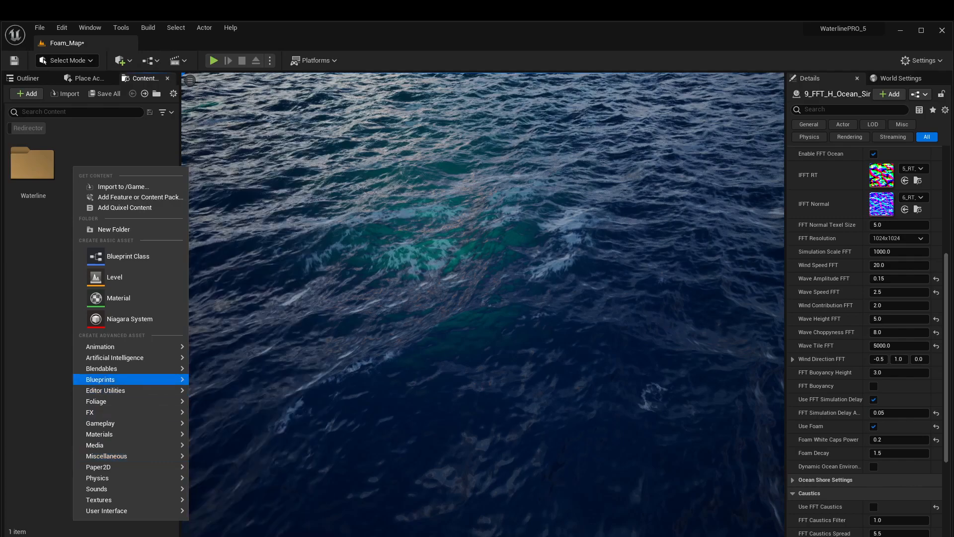
pyautogui.moveTo(100, 401)
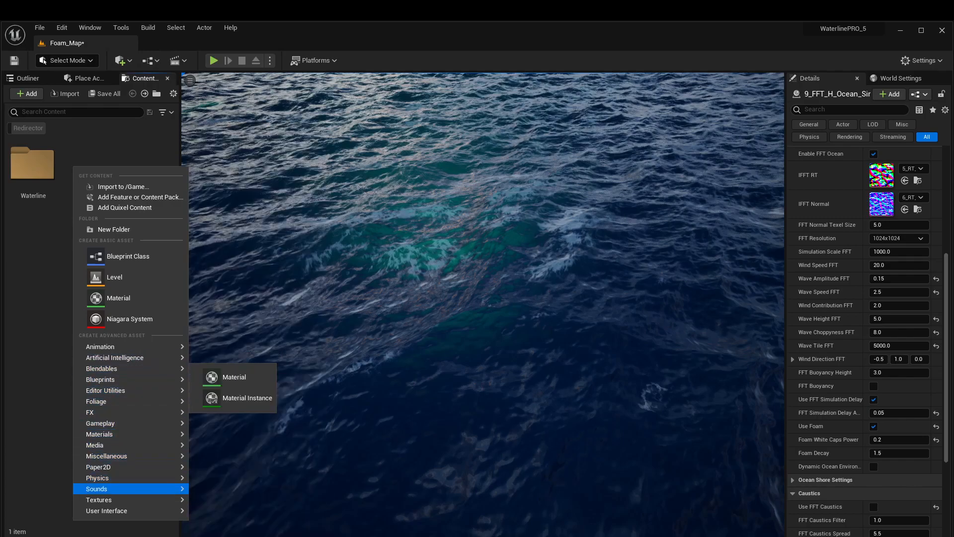
pyautogui.moveTo(99, 346)
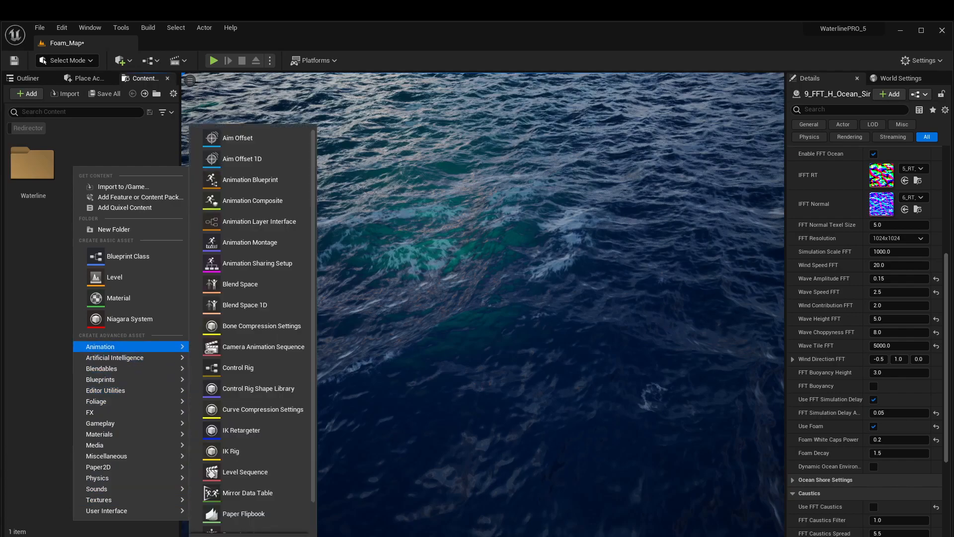
pyautogui.click(268, 471)
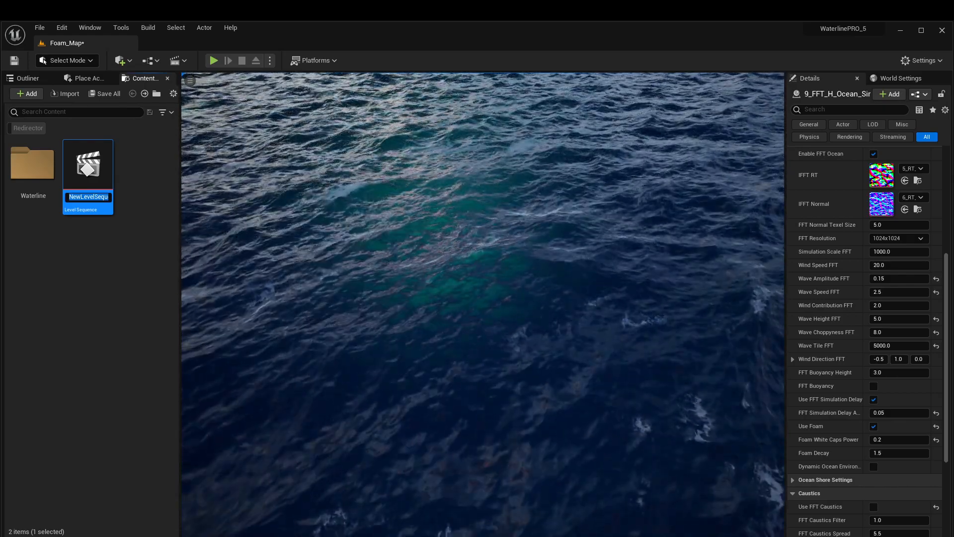
pyautogui.write('Dyn')
pyautogui.write('a')
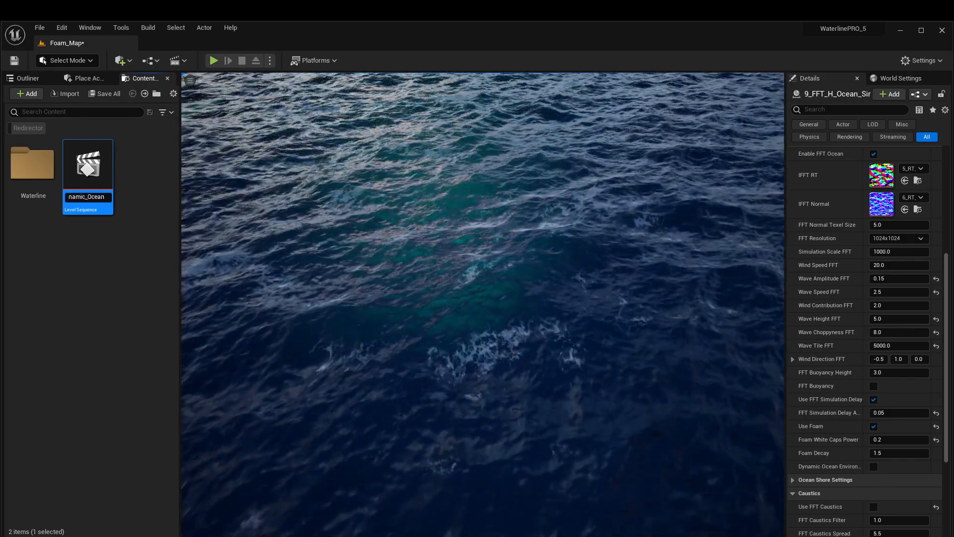
pyautogui.write('mic_Ocean')
pyautogui.press('Return')
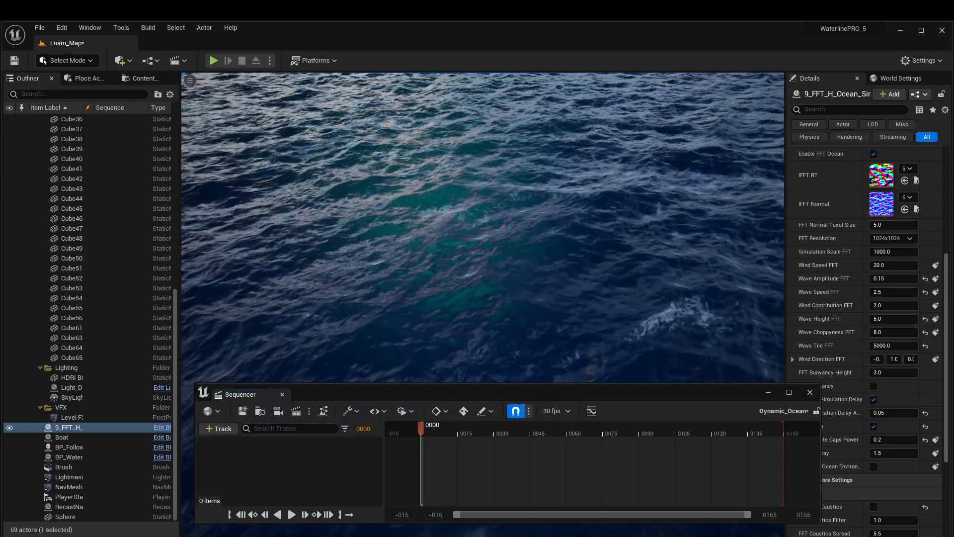
# Place the Dynamic_Ocean level sequence in the Foam_Map level and open it in Sequencer.
pyautogui.click(142, 78)
pyautogui.moveTo(88, 174); pyautogui.dragTo(318, 253)
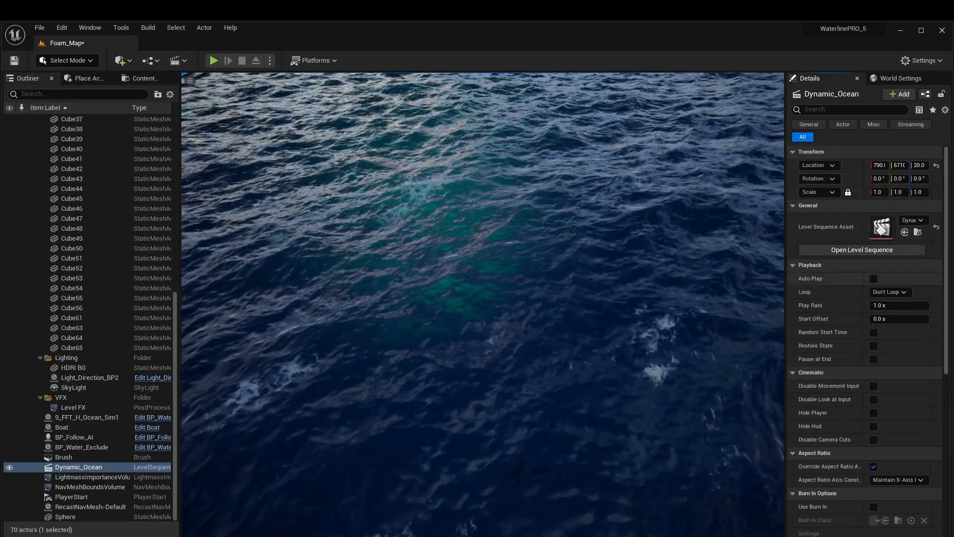
pyautogui.click(862, 250)
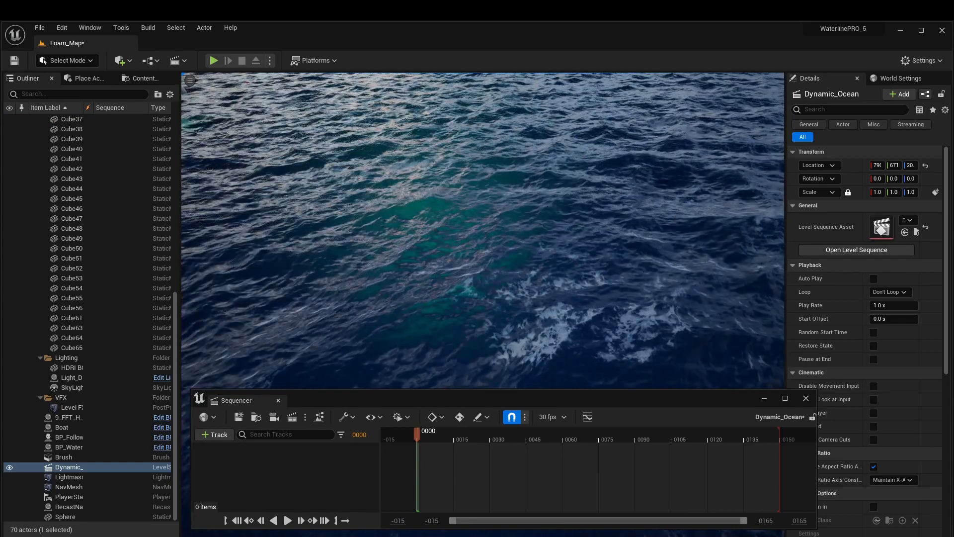
# Show the viewport full screen and add the 9_FFT_H_Ocean_Sim1 actor to the Dynamic_Ocean sequence.
pyautogui.press('F11')
pyautogui.click(214, 434)
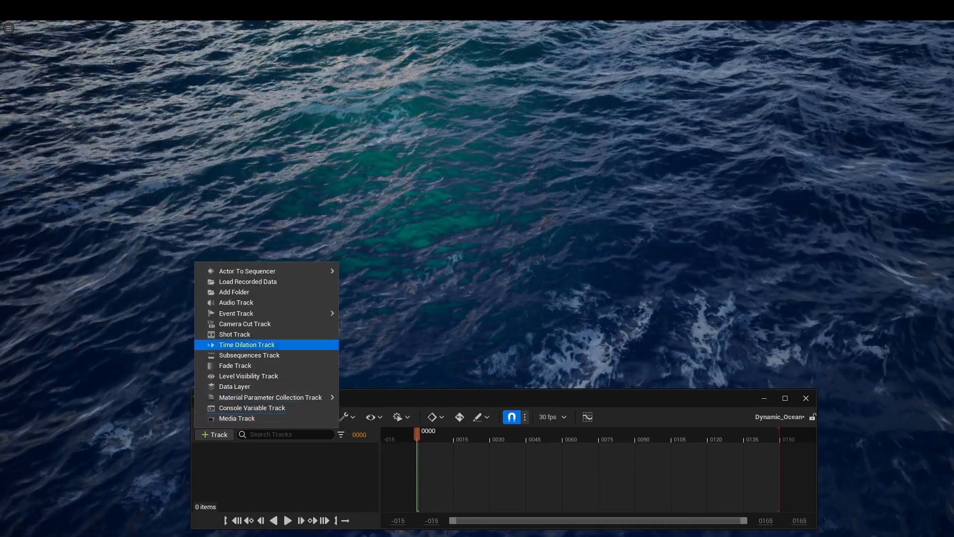
pyautogui.moveTo(247, 271)
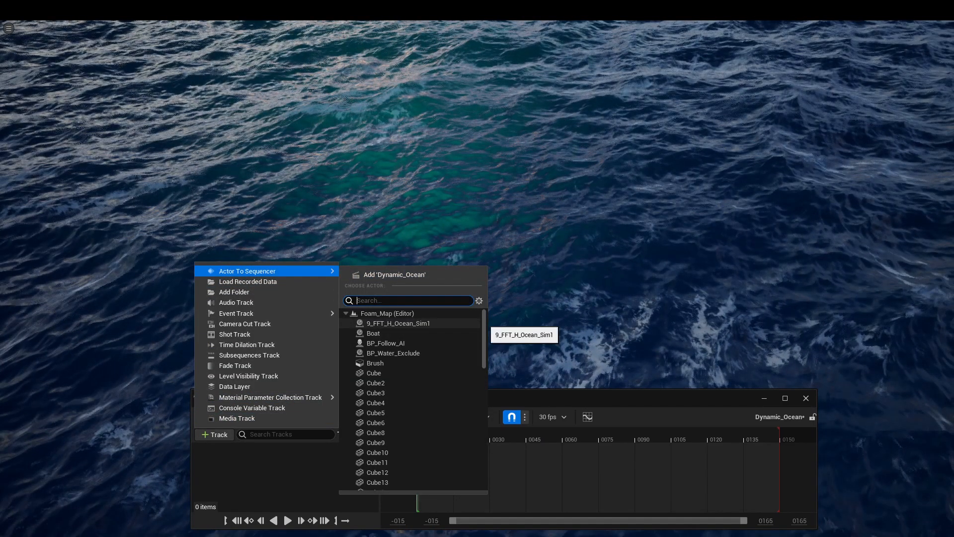
pyautogui.click(397, 323)
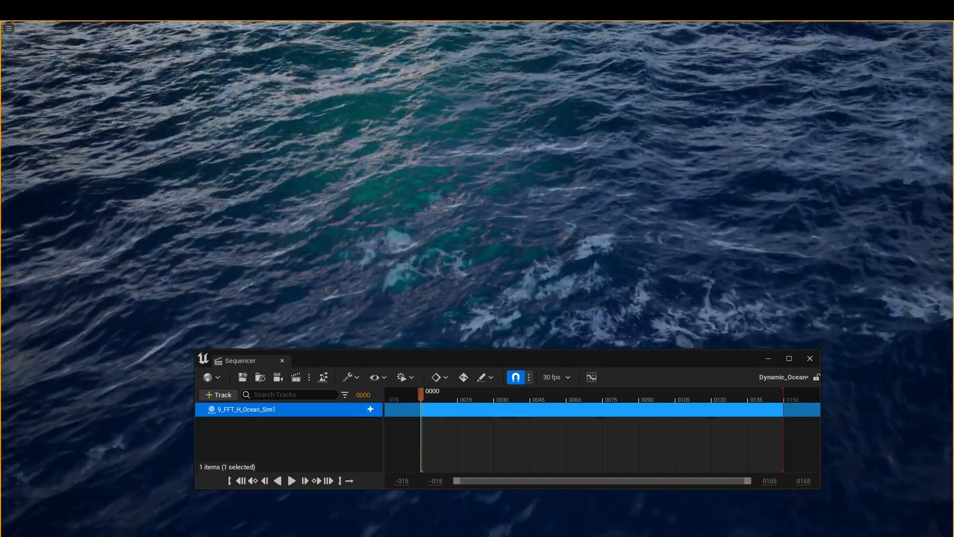
pyautogui.moveTo(467, 350); pyautogui.dragTo(430, 343)
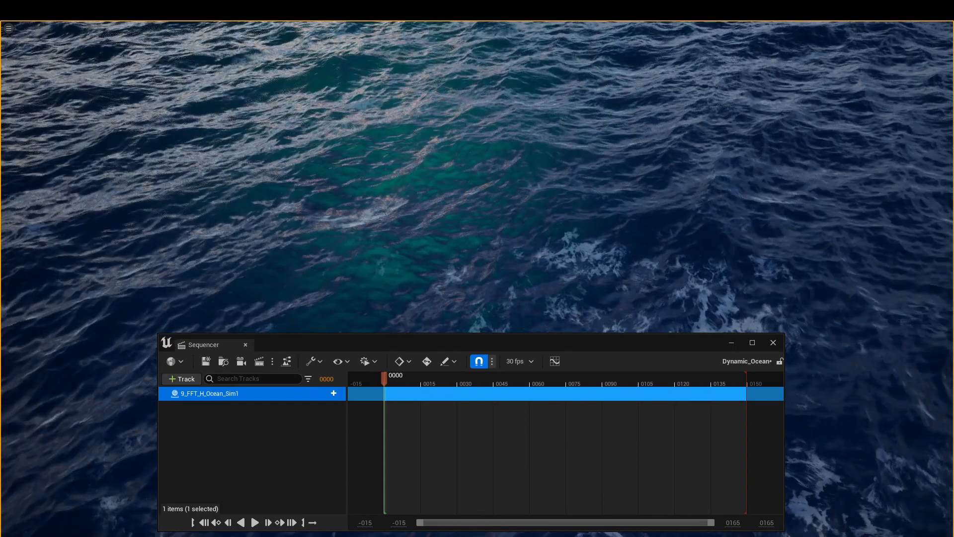
# Add a Dynamic Ocean Environment property track to the ocean actor in the sequence.
pyautogui.click(333, 393)
pyautogui.moveTo(378, 155)
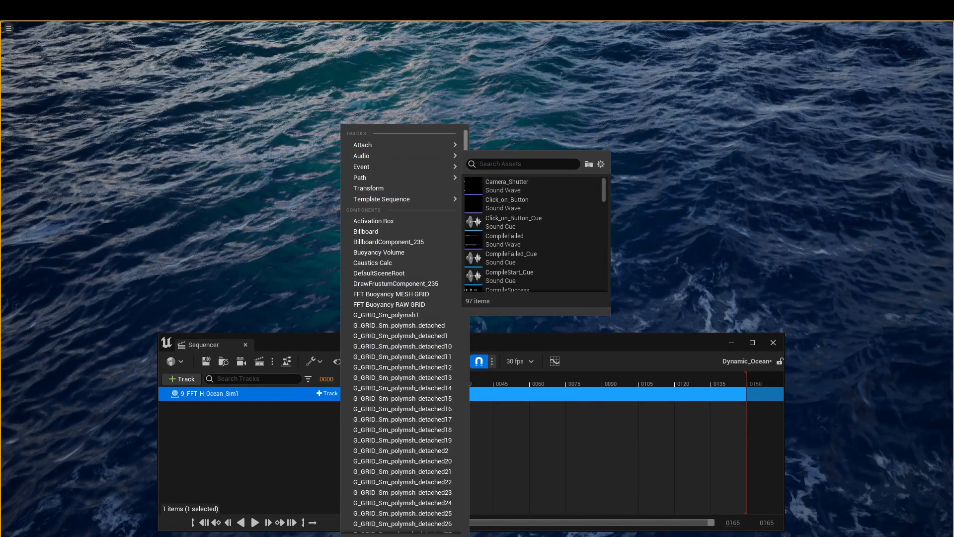
pyautogui.scroll(-10, 402, 328)
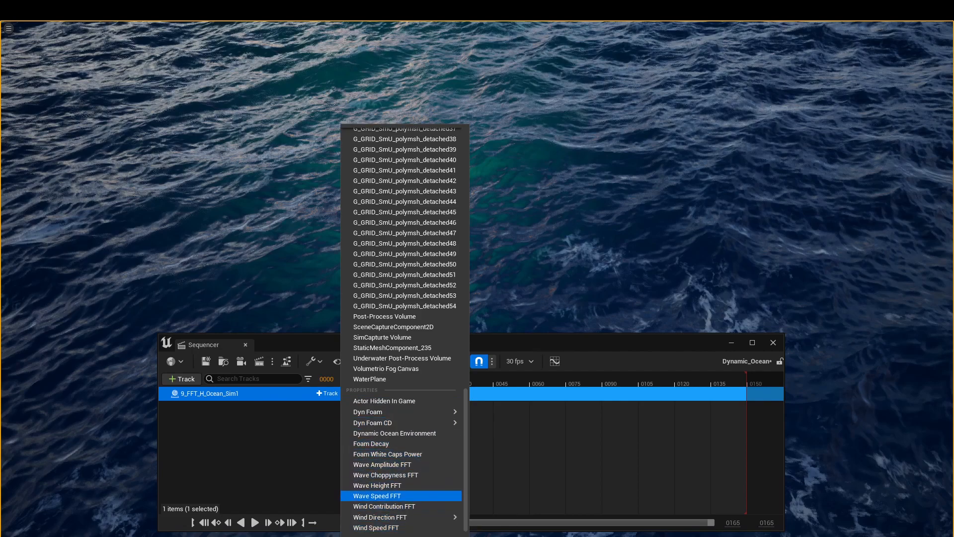
pyautogui.moveTo(388, 422)
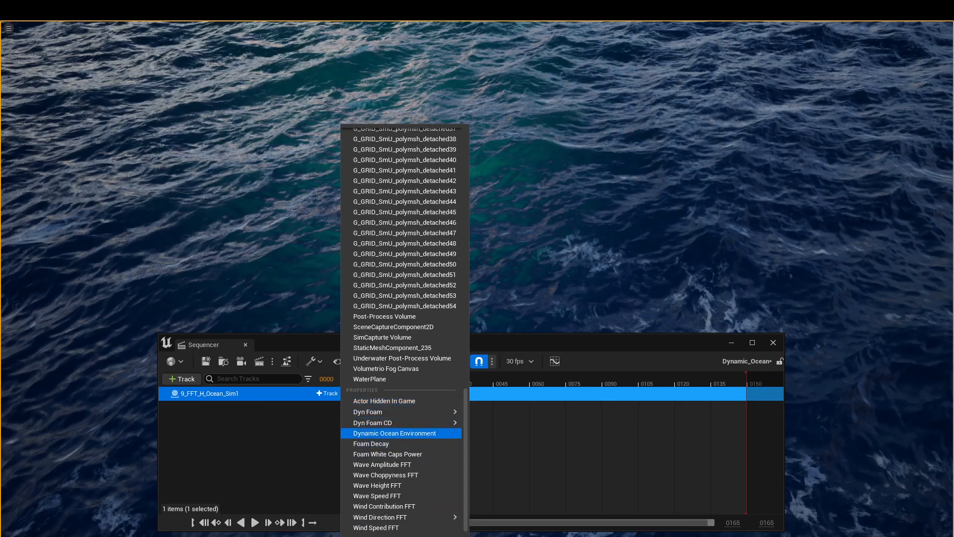
pyautogui.click(394, 433)
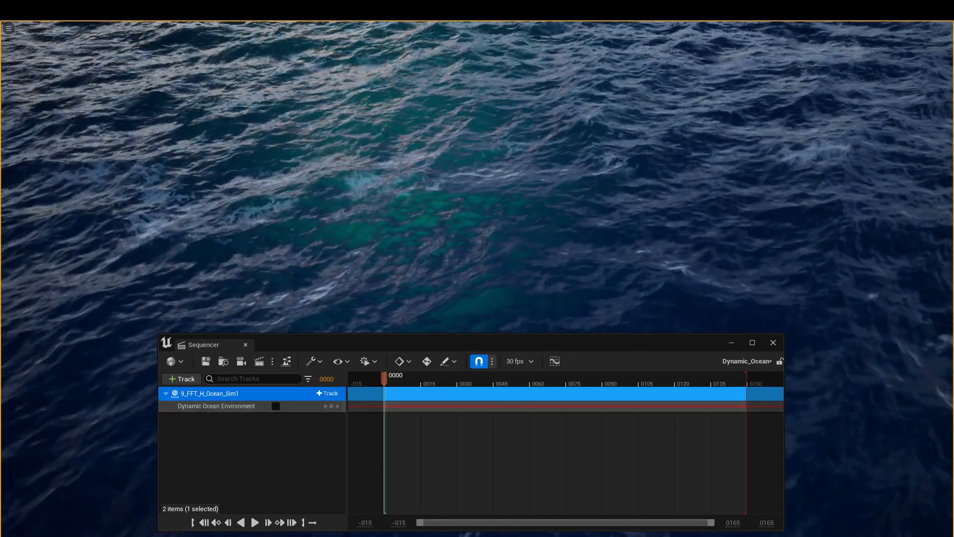
# Add Wind Contribution FFT and Wind Speed FFT property tracks to the ocean actor in the sequence.
pyautogui.click(333, 393)
pyautogui.scroll(-3, 405, 298)
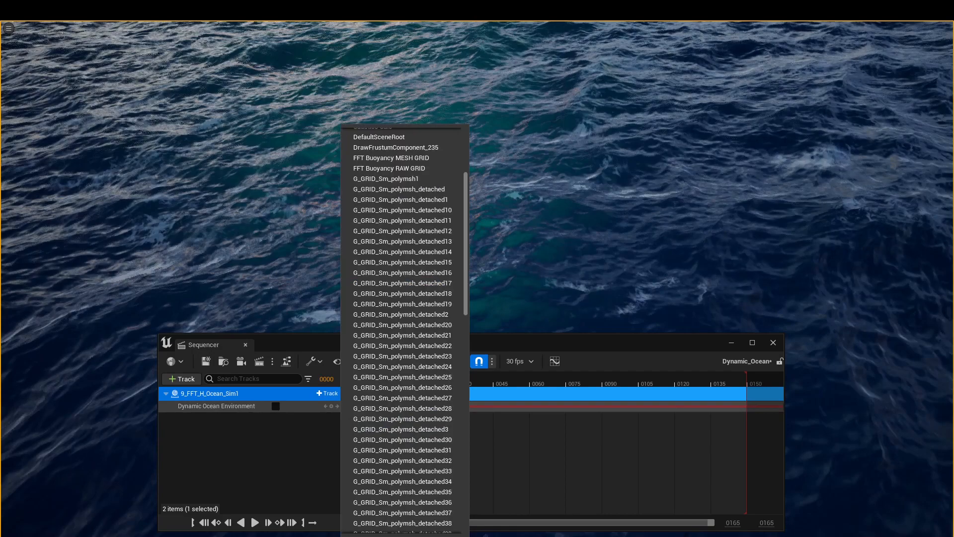
pyautogui.scroll(-8, 403, 447)
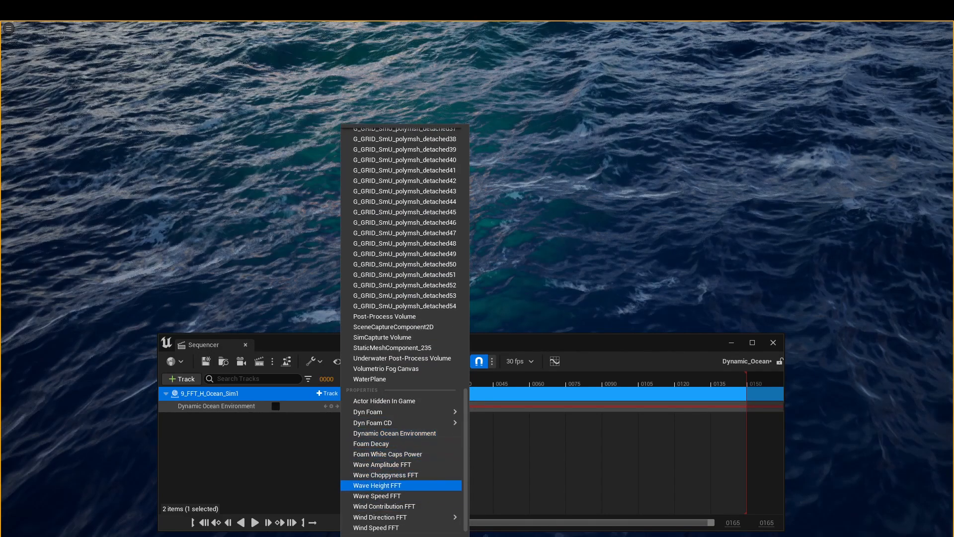
pyautogui.click(385, 506)
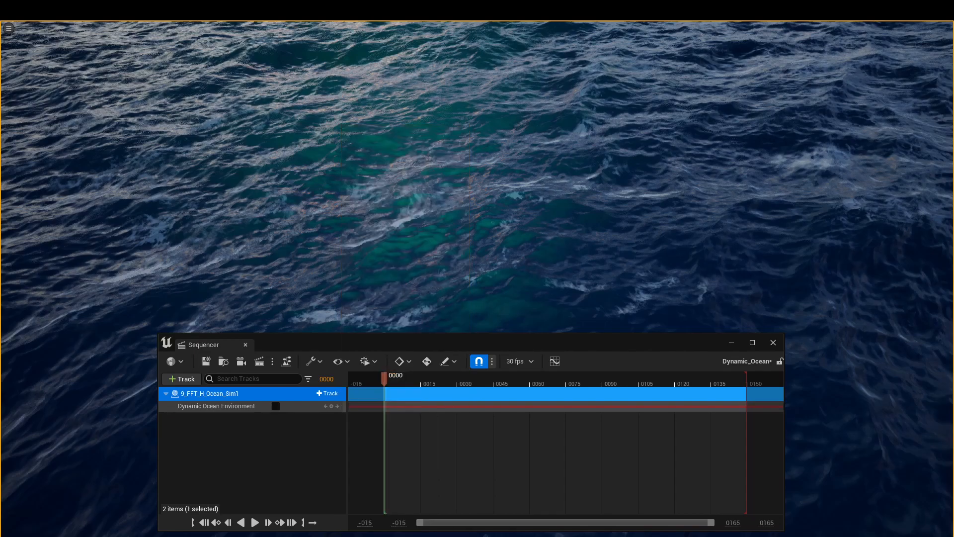
pyautogui.click(327, 393)
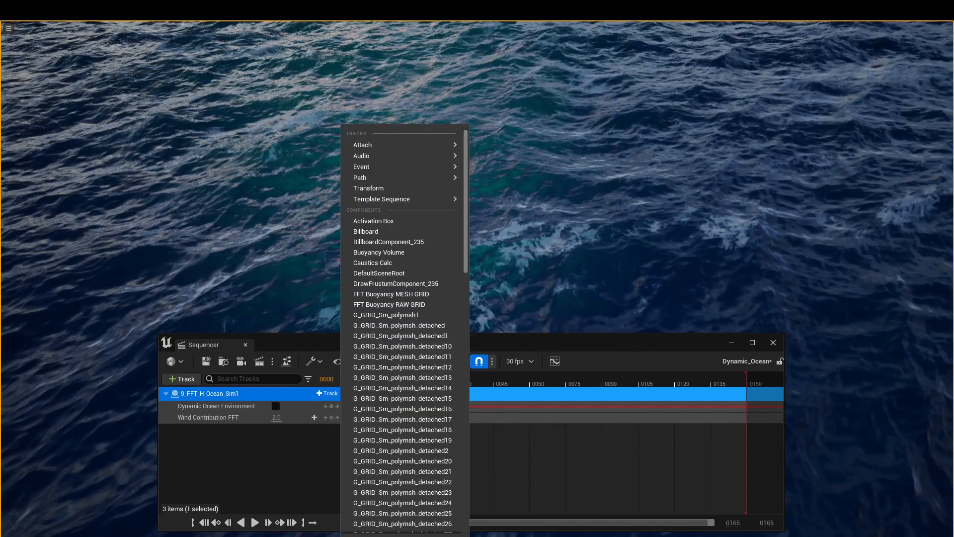
pyautogui.scroll(-15, 397, 517)
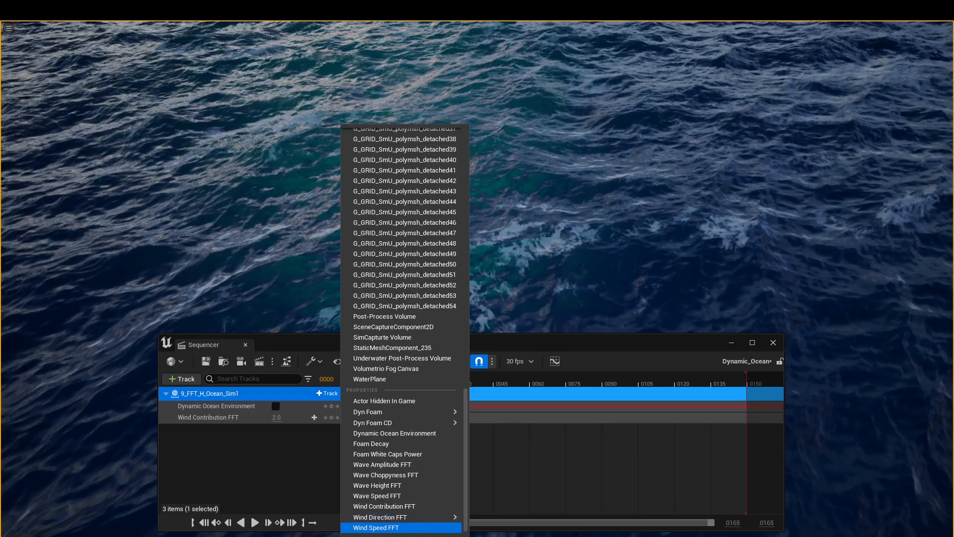
pyautogui.click(376, 527)
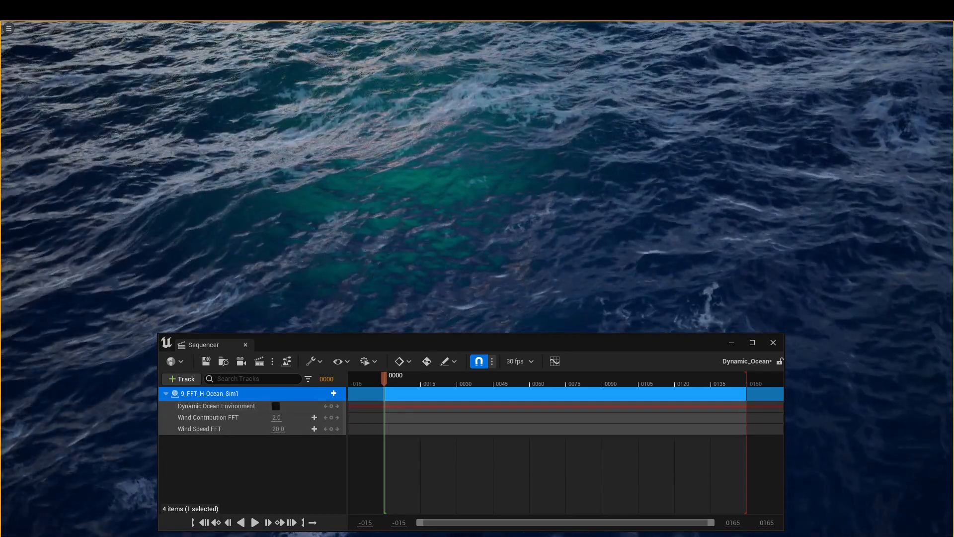
# Add a Wind Direction FFT vector track to the ocean actor and check its X, Y and Z channels.
pyautogui.click(327, 393)
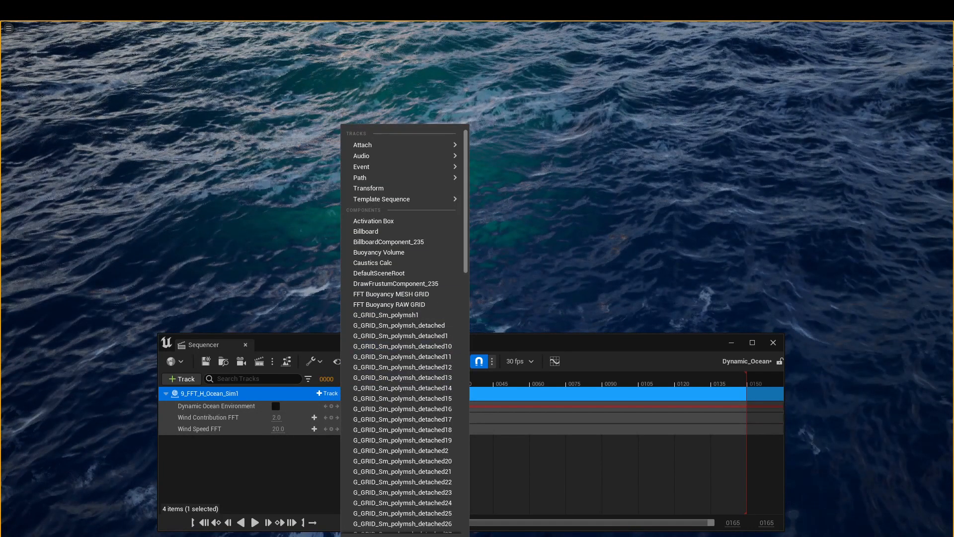
pyautogui.scroll(-15, 402, 447)
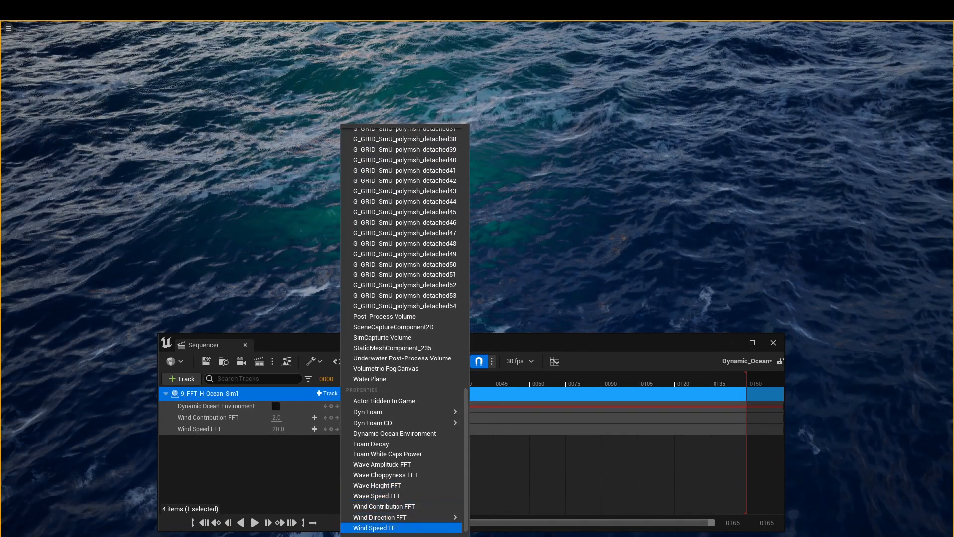
pyautogui.moveTo(380, 517)
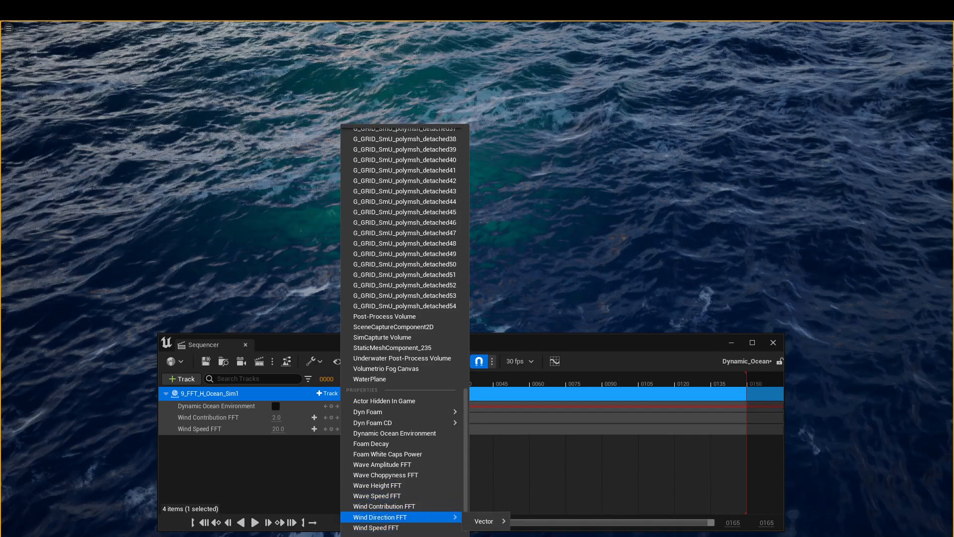
pyautogui.moveTo(485, 521)
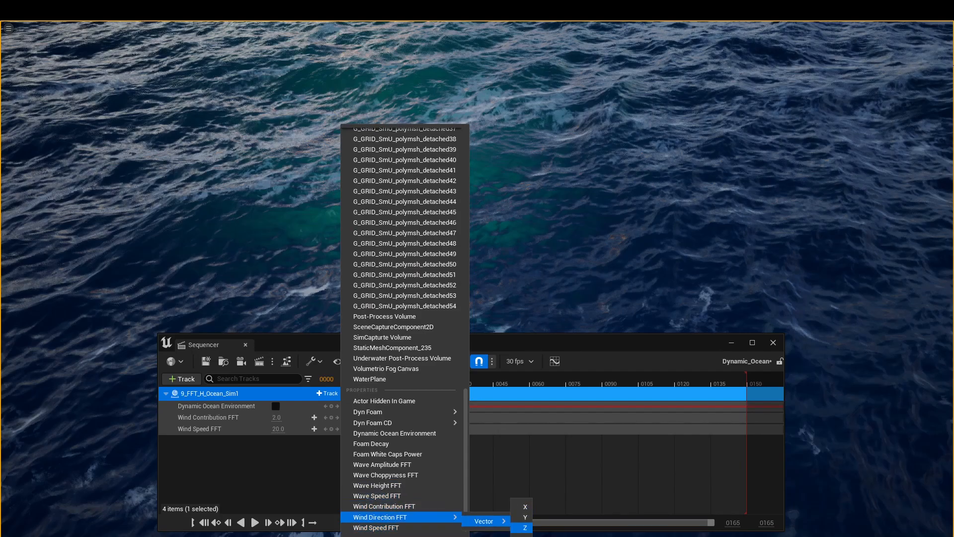
pyautogui.click(525, 517)
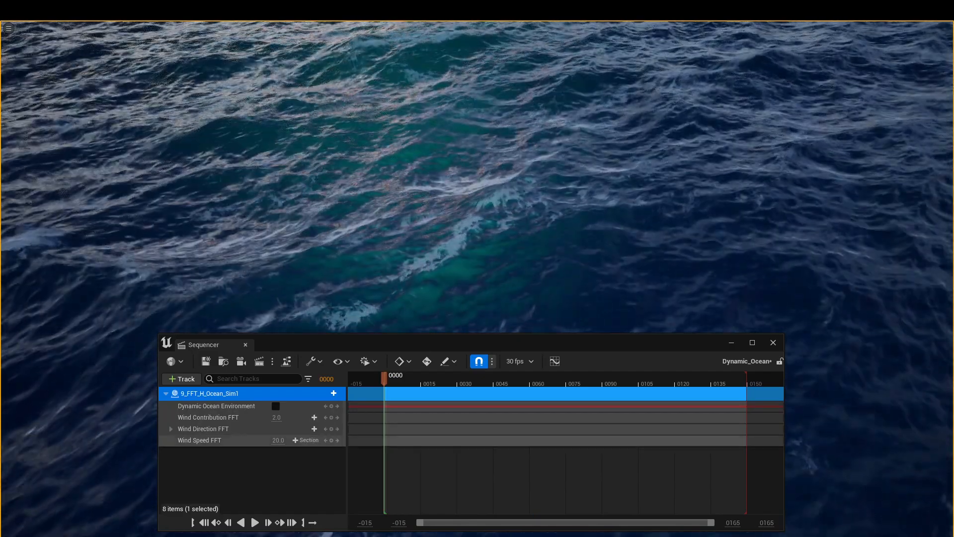
pyautogui.click(170, 428)
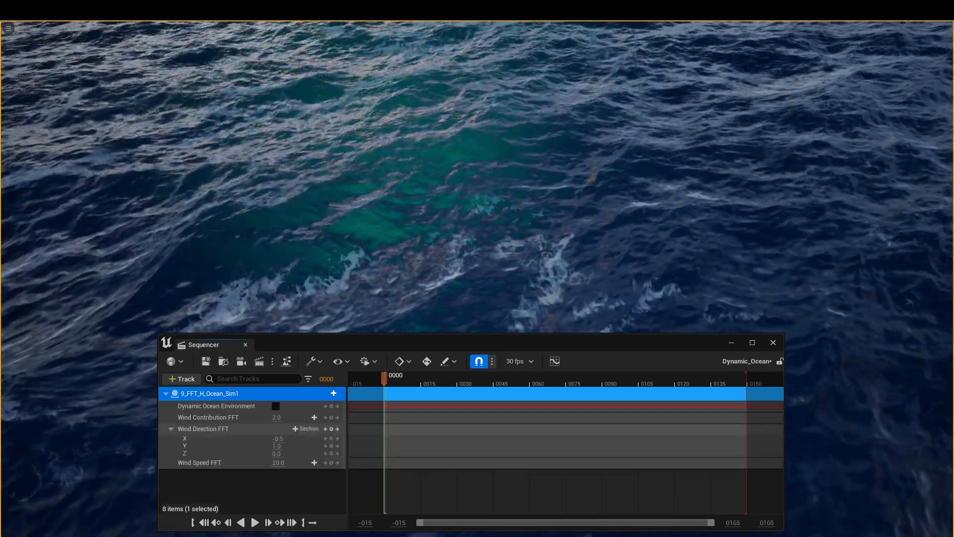
pyautogui.click(170, 429)
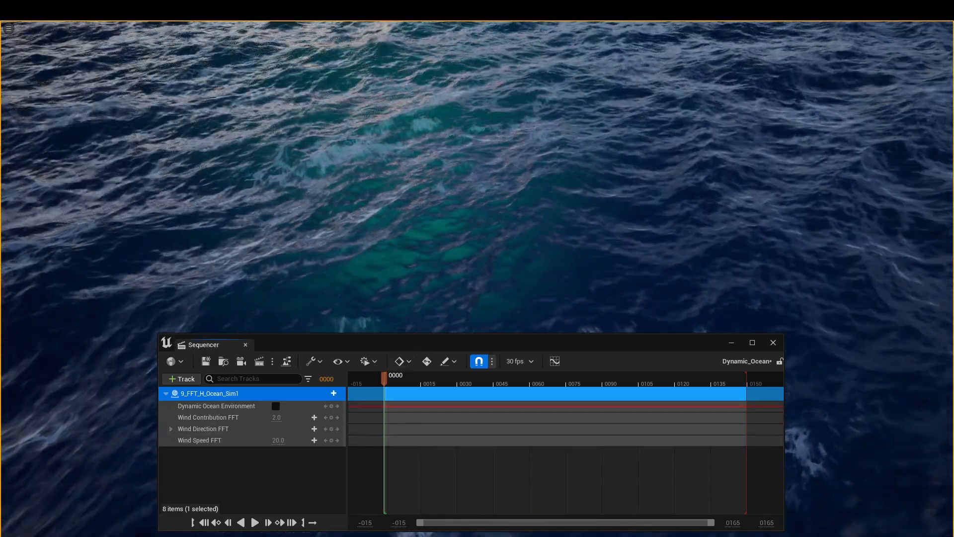
# Set the sequence timeline to show time as seconds.
pyautogui.click(520, 361)
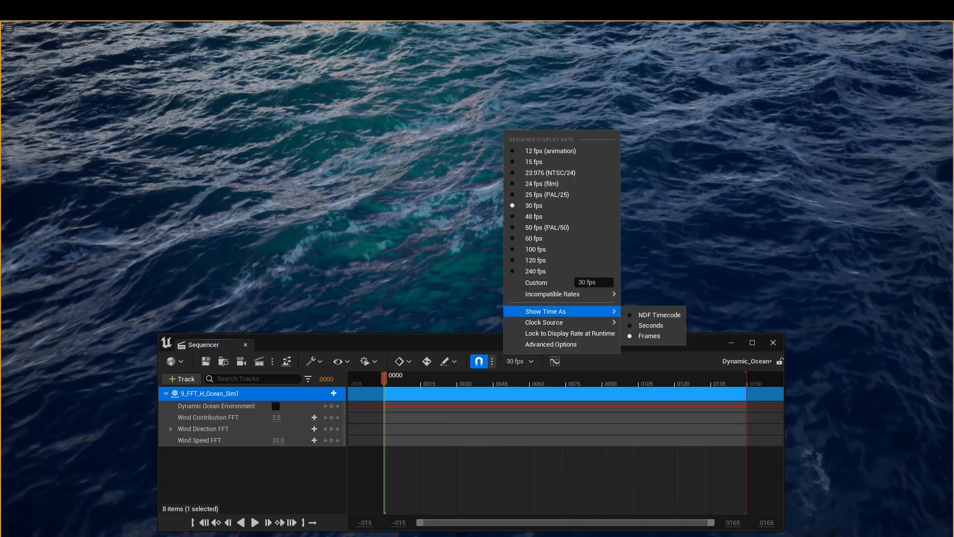
pyautogui.moveTo(546, 311)
pyautogui.click(652, 323)
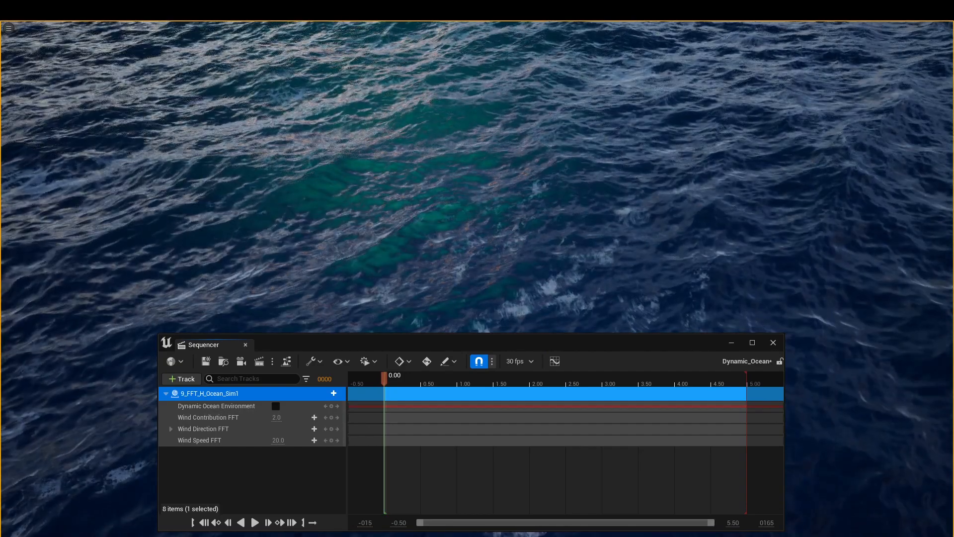
# Set the timeline's working and view range ends to 10 seconds and extend the playback end to about 9.2 seconds.
pyautogui.click(766, 522)
pyautogui.write('10')
pyautogui.press('Return')
pyautogui.click(733, 523)
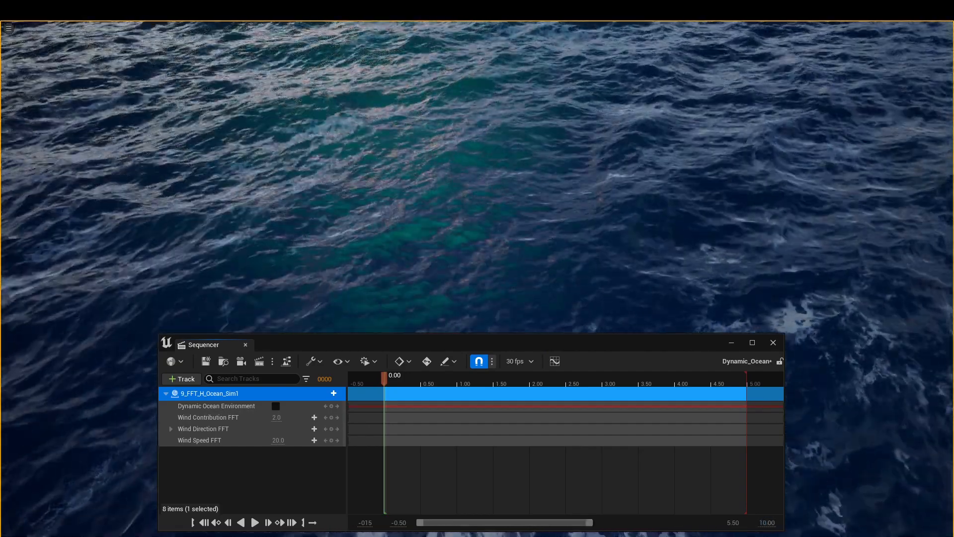
pyautogui.write('10')
pyautogui.press('Return')
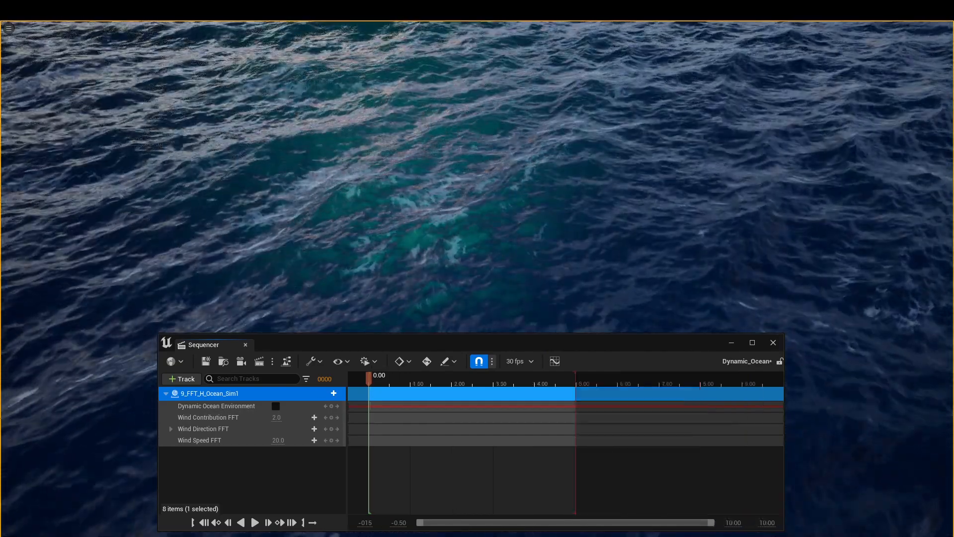
pyautogui.moveTo(575, 380); pyautogui.dragTo(750, 380)
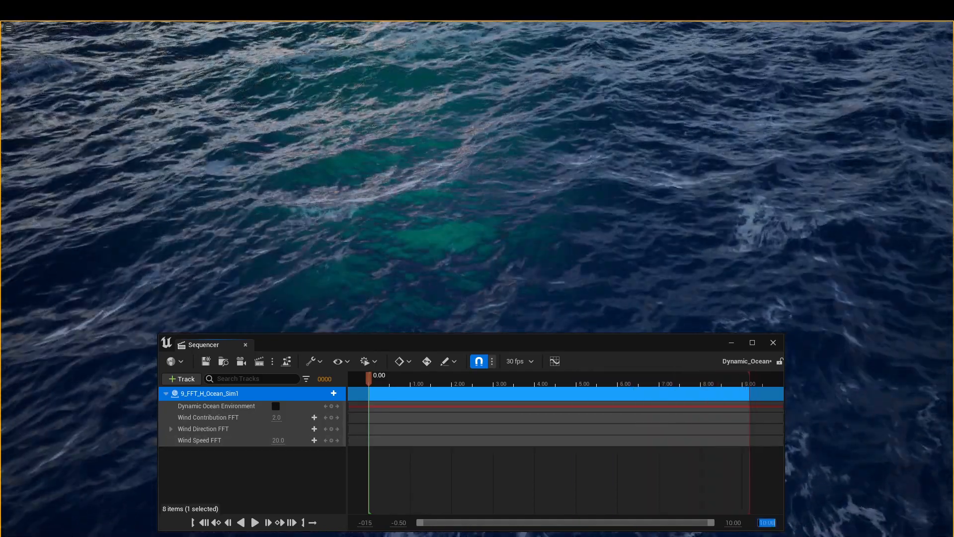
# Set the timeline's working range end to 20 seconds and extend the playback end to about 10.2 seconds.
pyautogui.click(766, 523)
pyautogui.write('20')
pyautogui.press('Return')
pyautogui.moveTo(573, 522); pyautogui.dragTo(648, 522)
pyautogui.moveTo(612, 380)
pyautogui.mouseDown()
pyautogui.moveTo(667, 379)
pyautogui.moveTo(641, 381)
pyautogui.mouseUp()
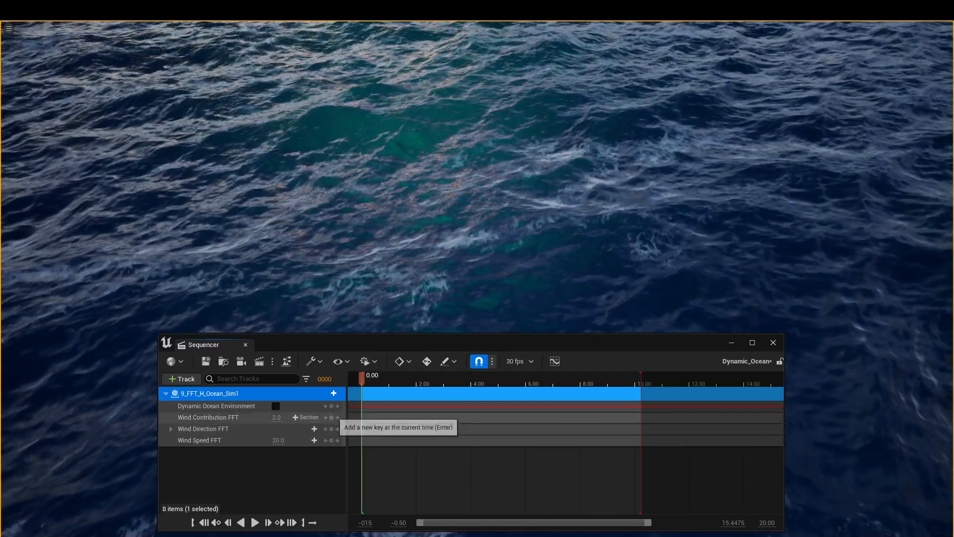
# Key the three wind FFT tracks at 0 seconds with their existing values, and key Dynamic Ocean Environment as enabled there.
pyautogui.click(332, 417)
pyautogui.click(331, 428)
pyautogui.click(331, 439)
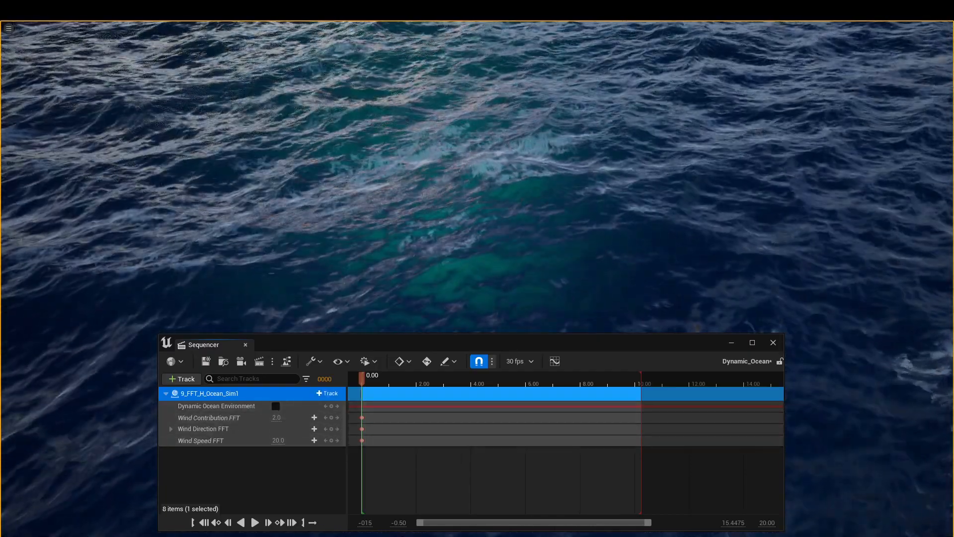
pyautogui.click(276, 406)
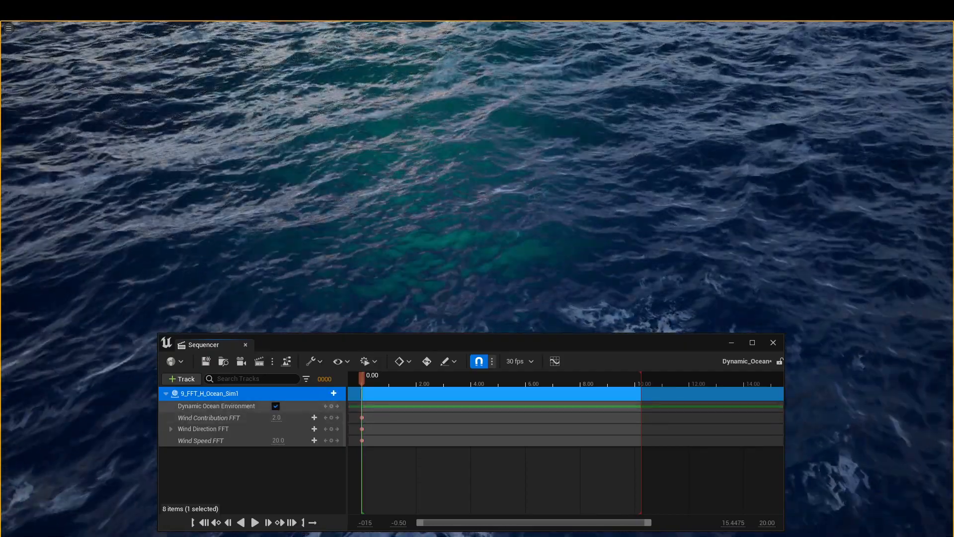
pyautogui.click(331, 406)
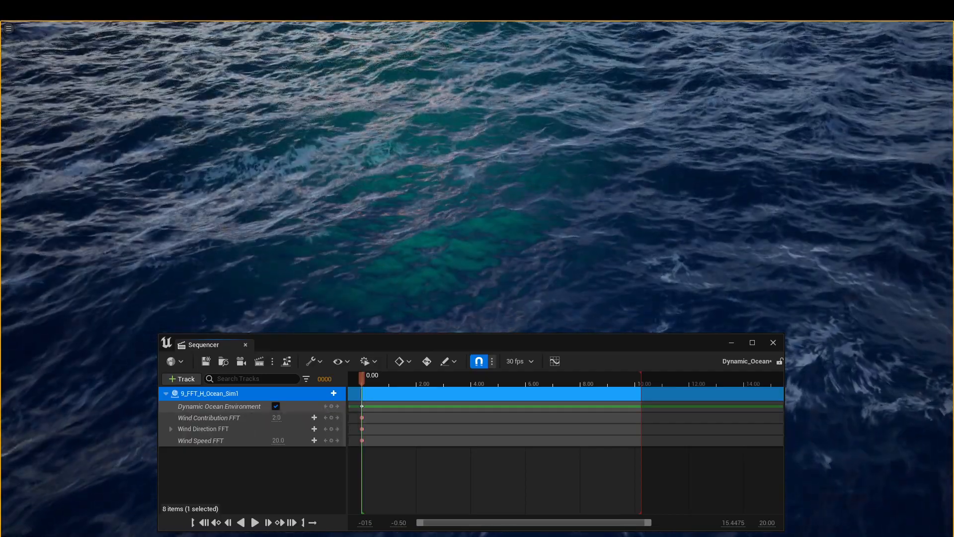
# At 5 seconds, key Wind Contribution FFT at 0 and Wind Speed FFT at 12.
pyautogui.moveTo(361, 379); pyautogui.dragTo(500, 378)
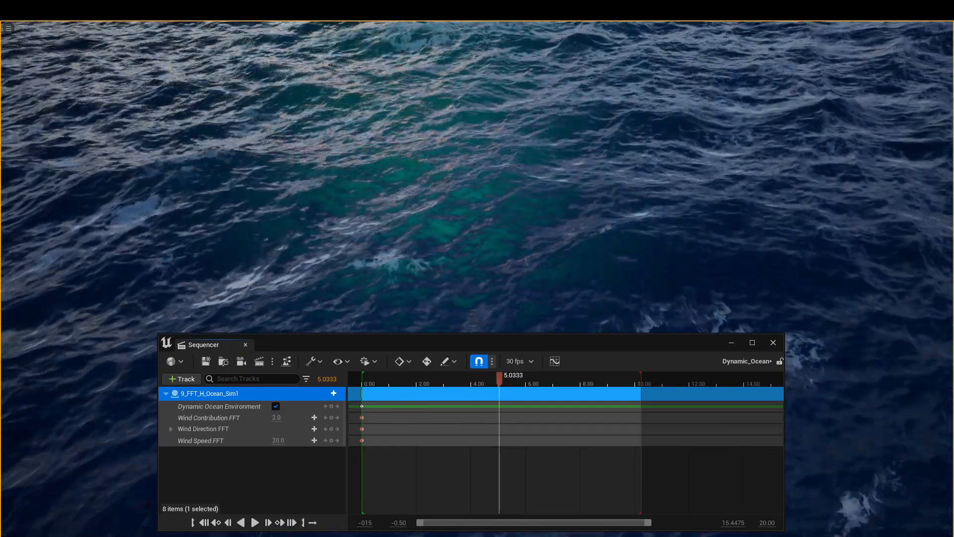
pyautogui.moveTo(499, 379); pyautogui.dragTo(498, 379)
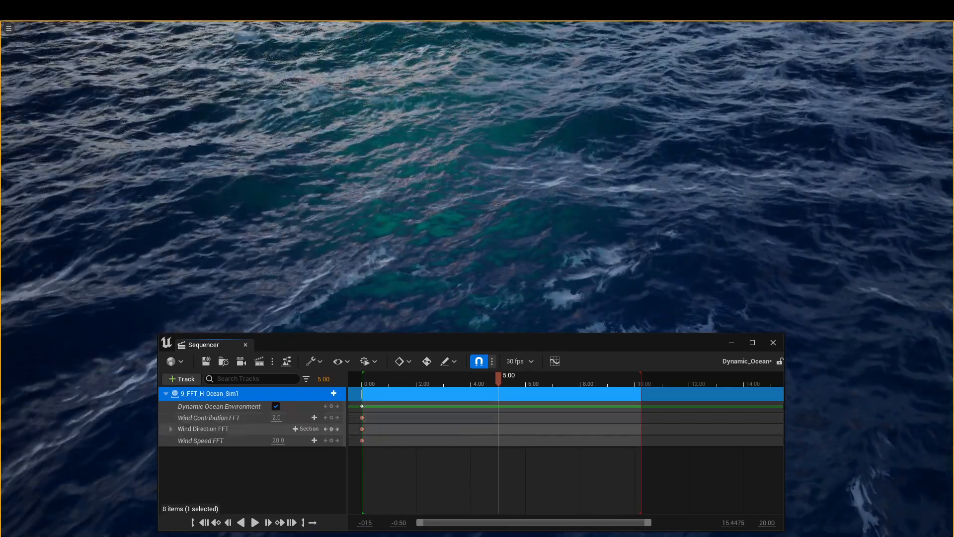
pyautogui.click(277, 417)
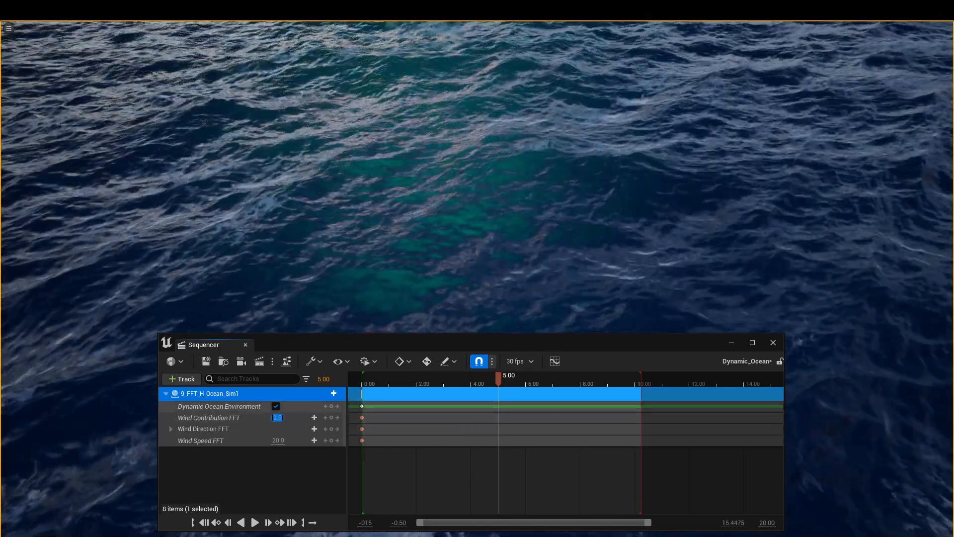
pyautogui.write('0')
pyautogui.press('Return')
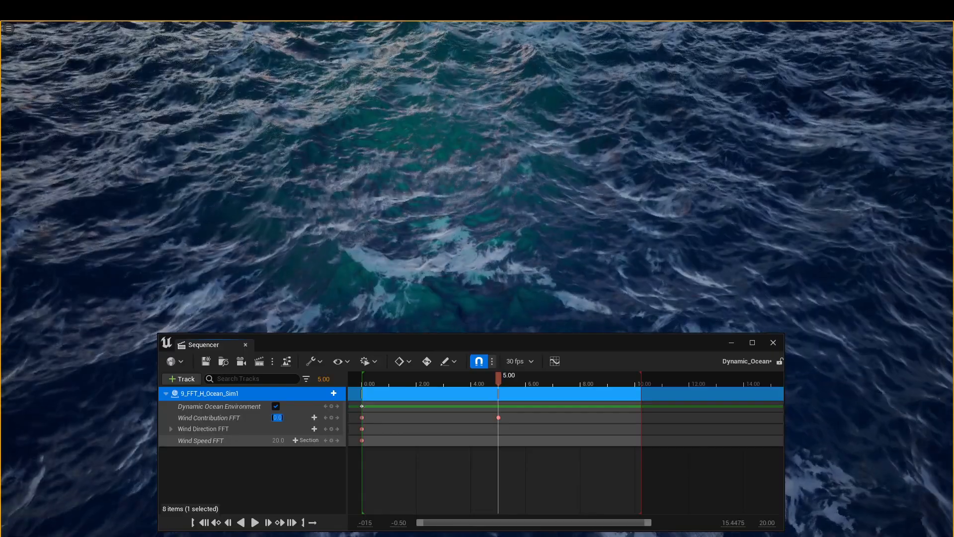
pyautogui.click(278, 441)
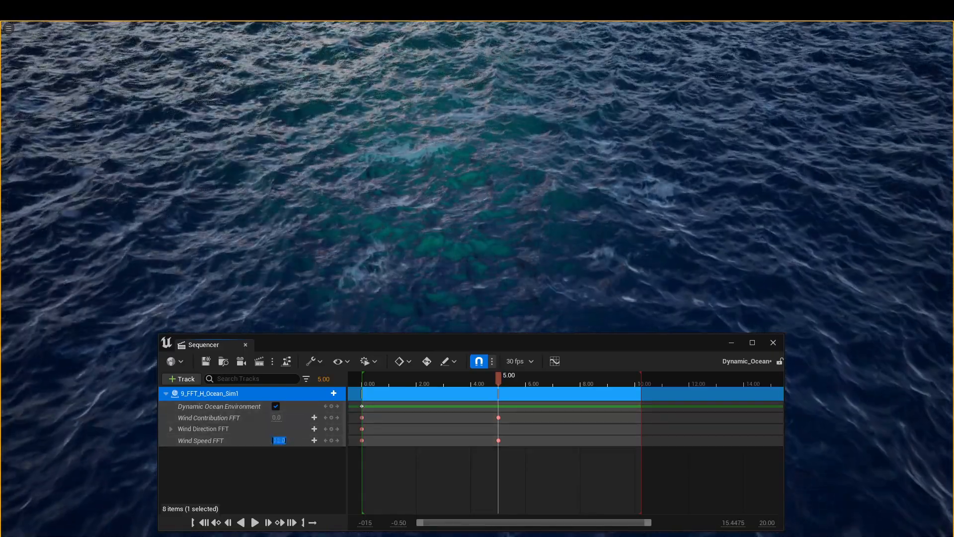
# Position the playhead at exactly 8 seconds and key Wind Contribution FFT at 8.
pyautogui.moveTo(499, 379)
pyautogui.mouseDown()
pyautogui.moveTo(361, 379)
pyautogui.moveTo(499, 379)
pyautogui.mouseUp()
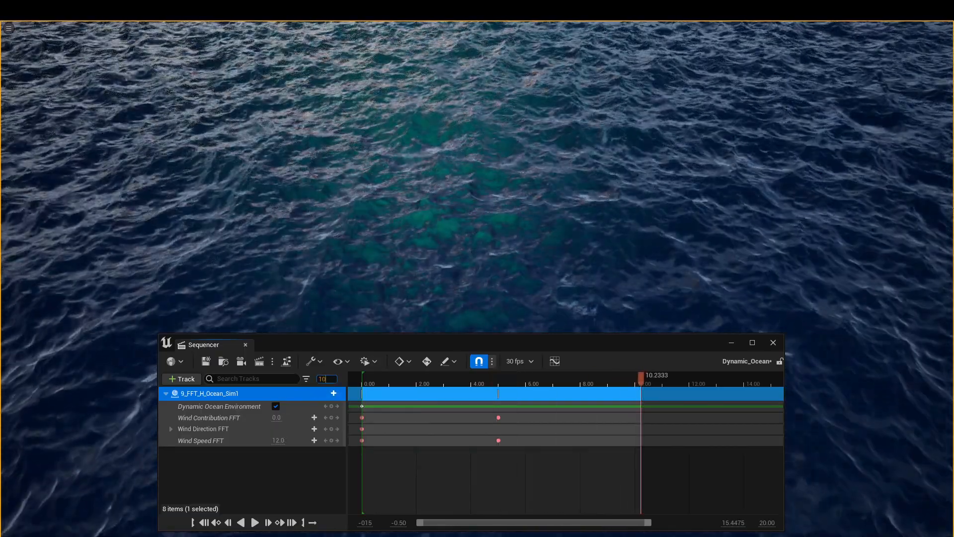
pyautogui.press('Return')
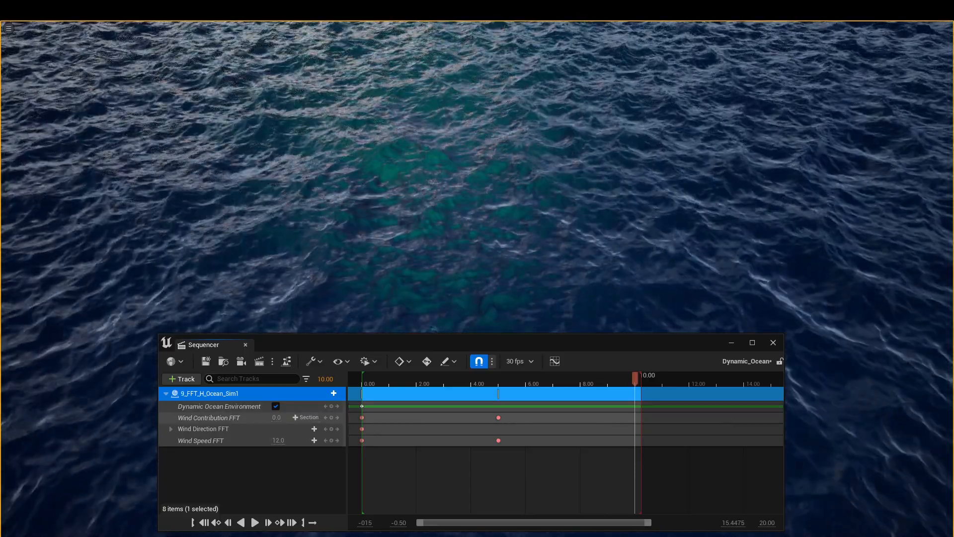
pyautogui.moveTo(635, 379); pyautogui.dragTo(580, 379)
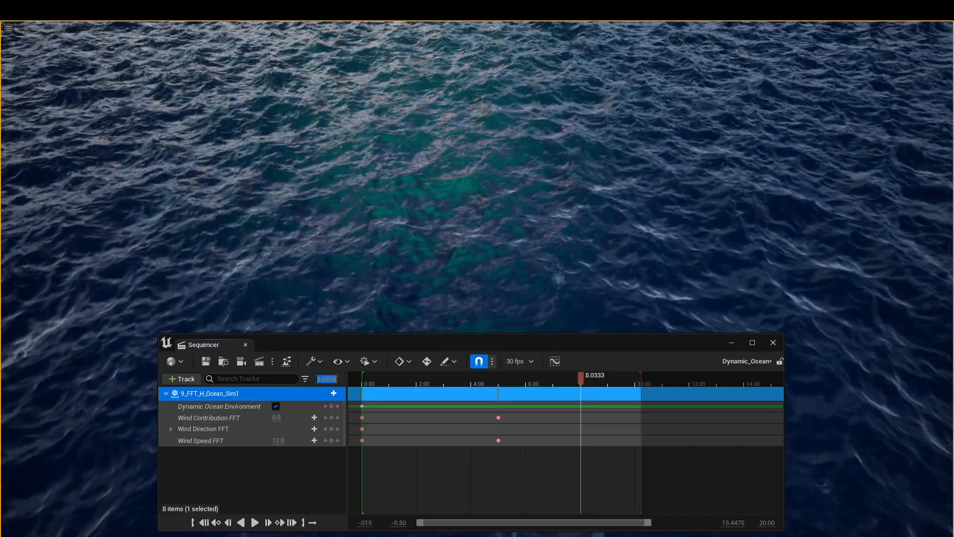
pyautogui.write('8')
pyautogui.press('Return')
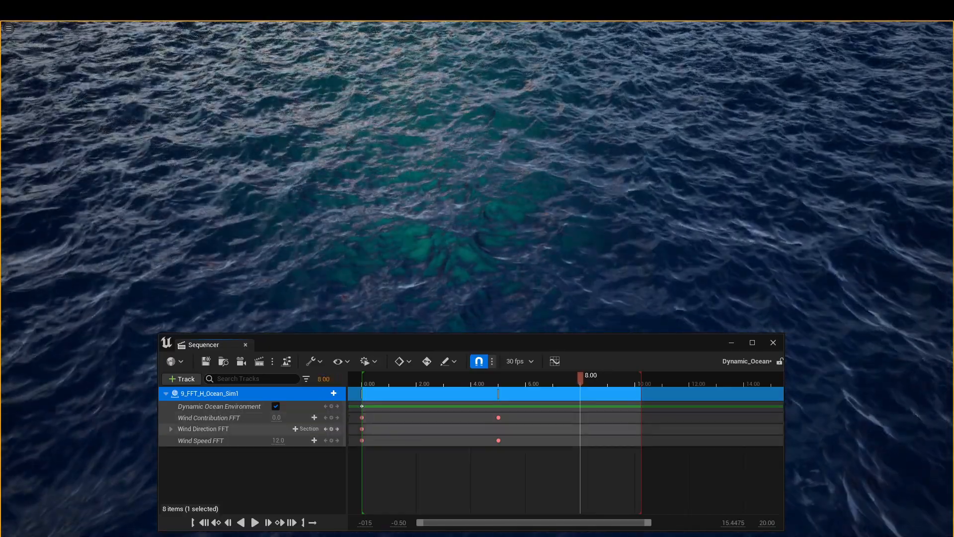
pyautogui.click(277, 417)
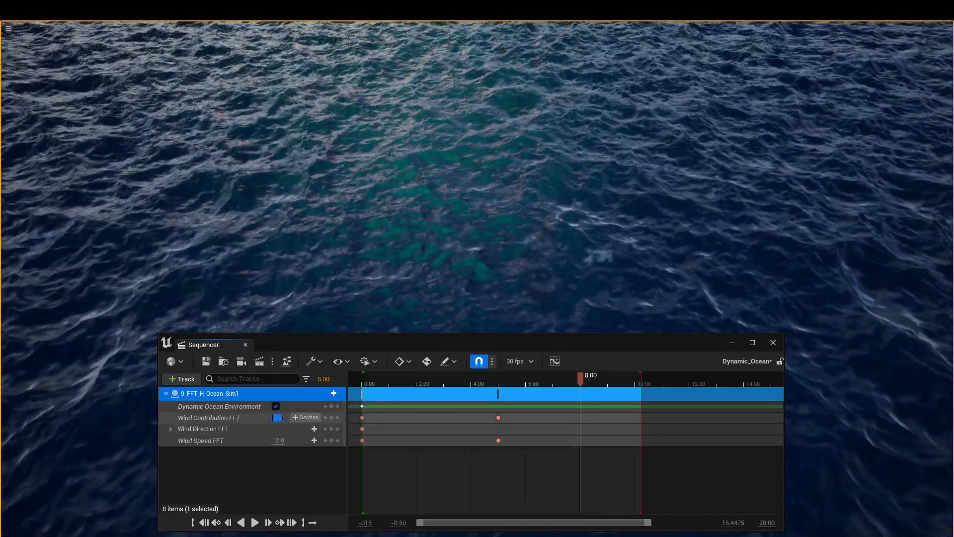
pyautogui.write('8')
pyautogui.press('Return')
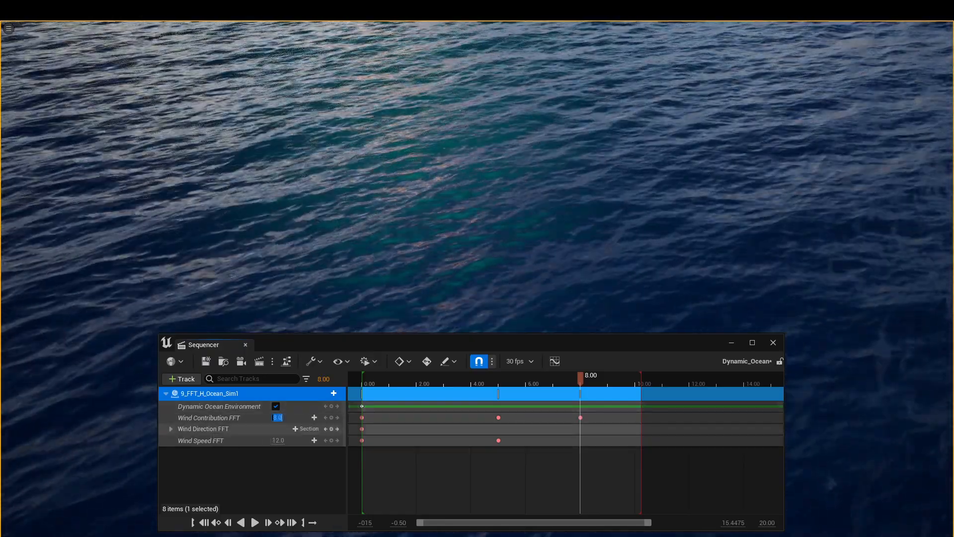
# Key Wind Direction FFT at 8 seconds with X 0, Y 1 and Z 0.
pyautogui.click(171, 428)
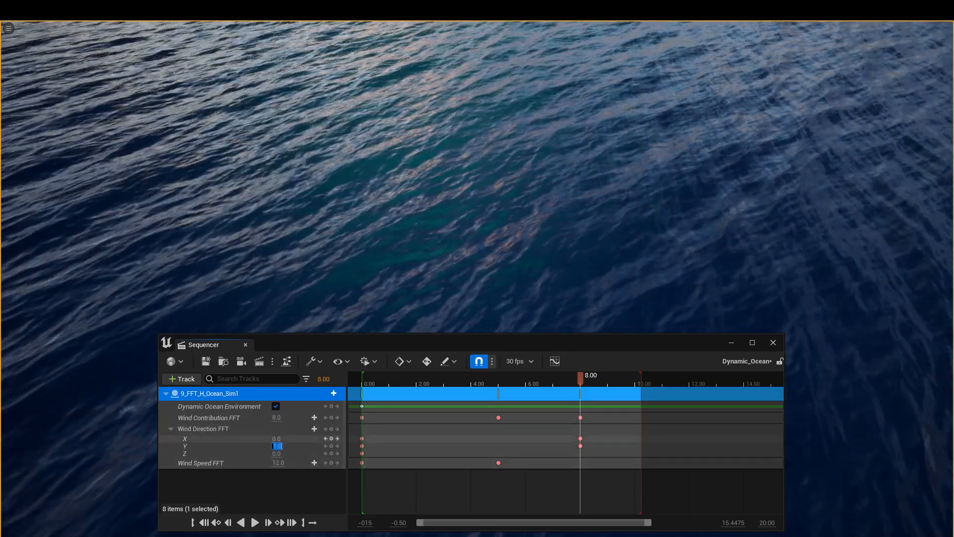
pyautogui.click(331, 429)
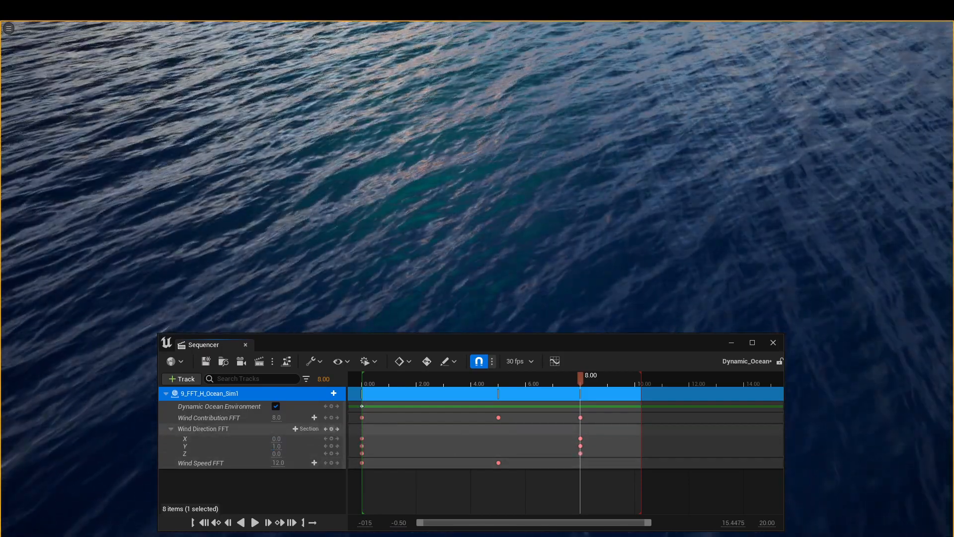
pyautogui.click(171, 428)
# Set Wind Speed FFT to 8 with a key at 8 seconds.
pyautogui.click(202, 441)
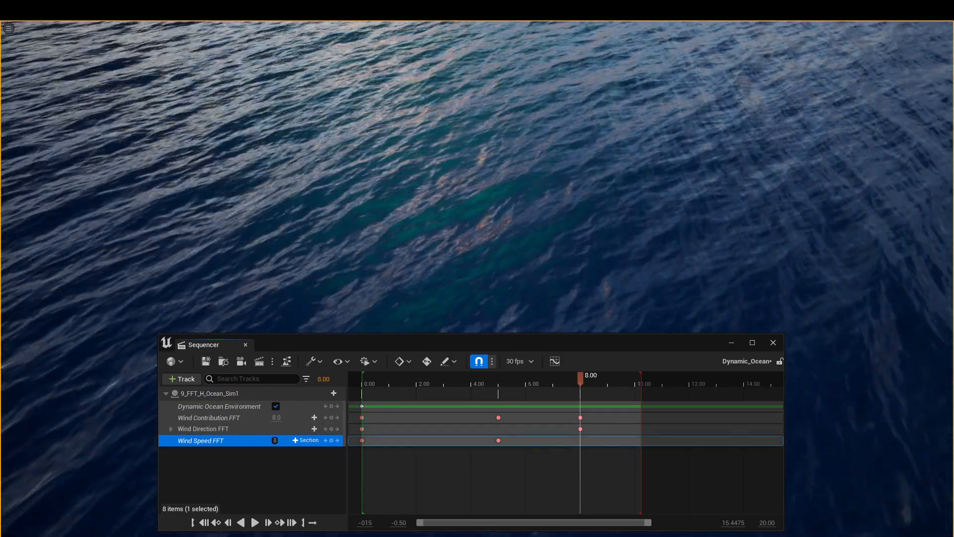
pyautogui.write('8')
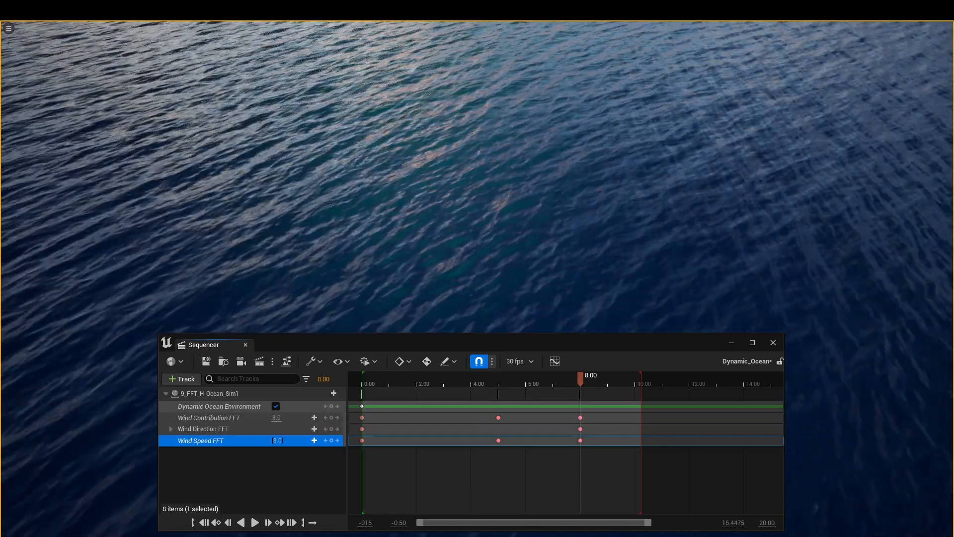
pyautogui.press('Return')
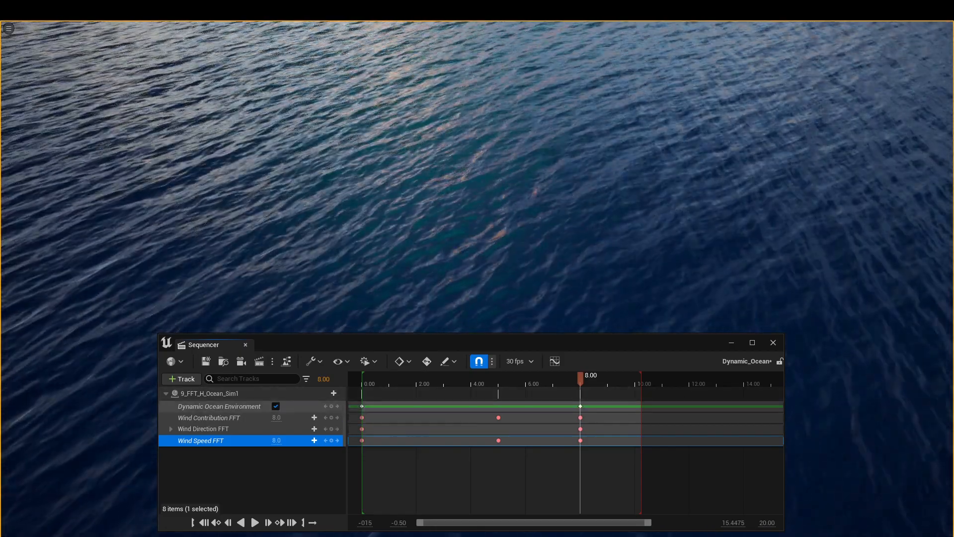
# Disable Dynamic Ocean Environment at the 8-second key and scrub the sequence back to about 0.6 seconds to preview the animation.
pyautogui.click(275, 406)
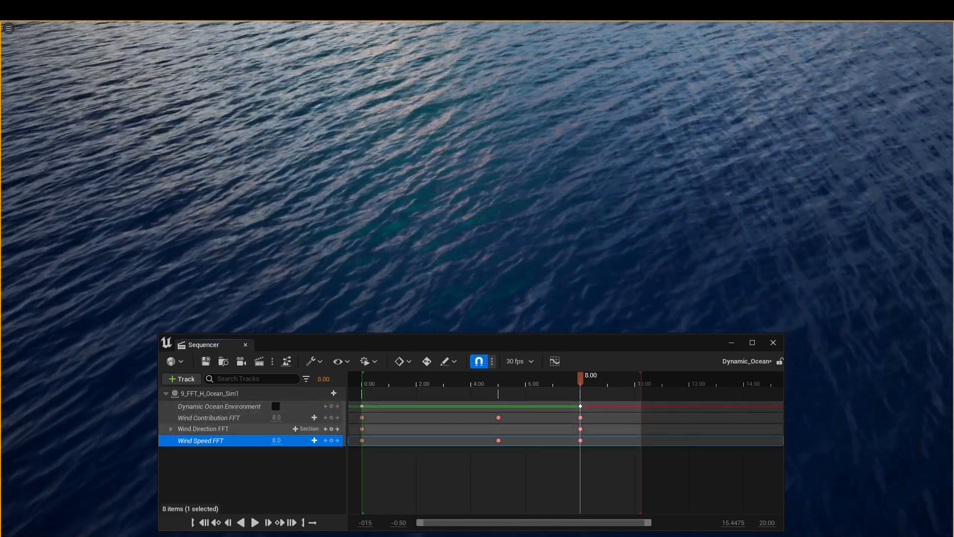
pyautogui.moveTo(580, 379); pyautogui.dragTo(380, 379)
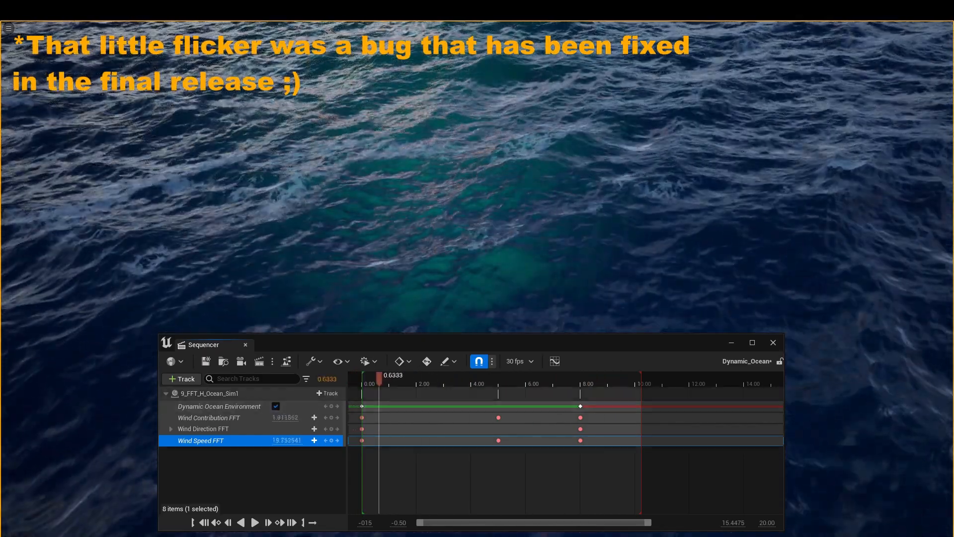